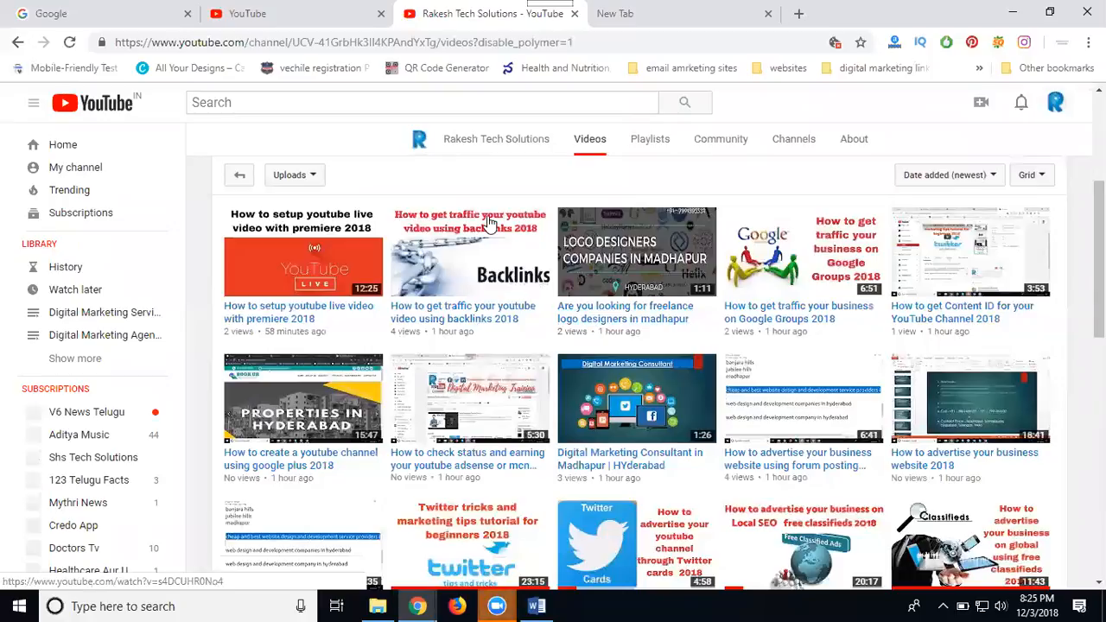
- Open the YouTube channel's Video Manager in a separate browser tab and switch to it
scroll(511, 291, down, 1)
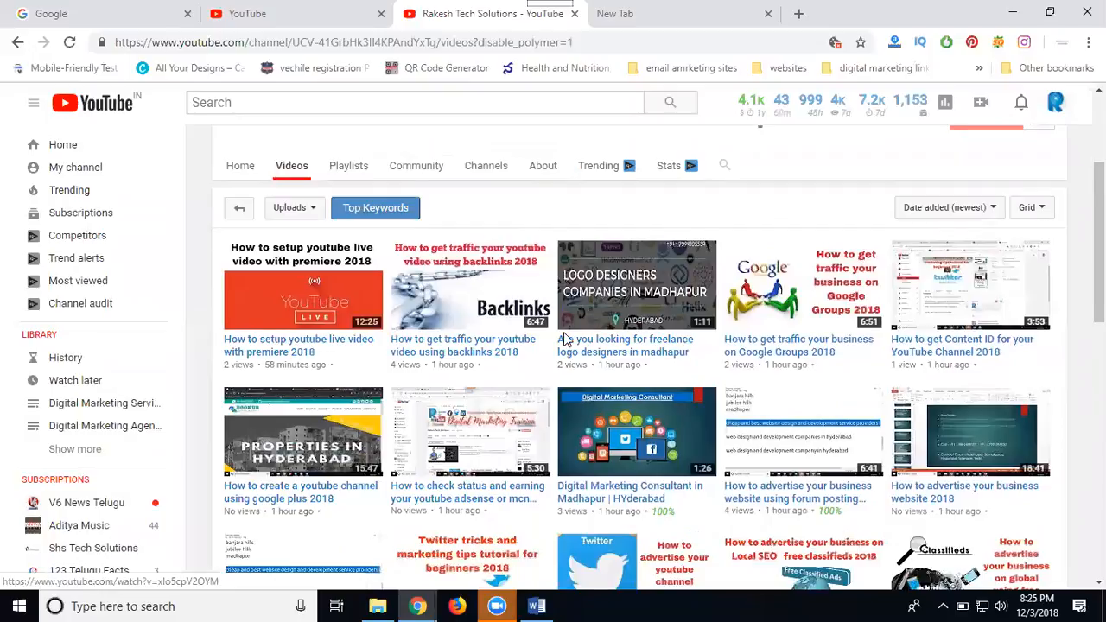
scroll(471, 208, up, 3)
right_click(462, 139)
click(496, 149)
click(637, 7)
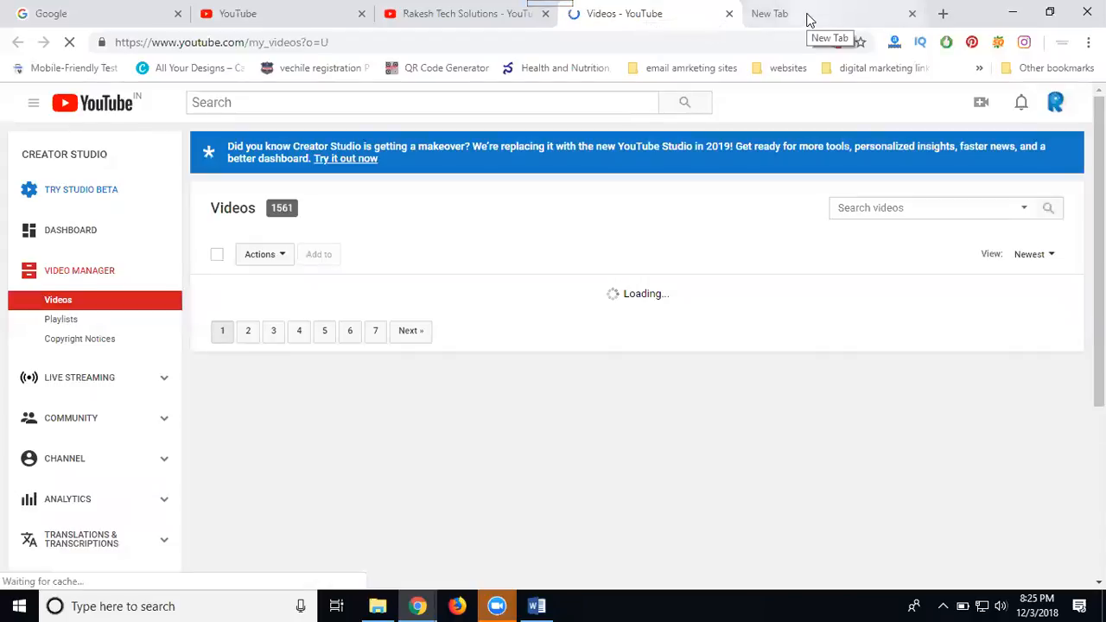
- Load the bookmarked Canva "All Your Designs" page in the empty browser tab, checking the video list while it loads
click(808, 14)
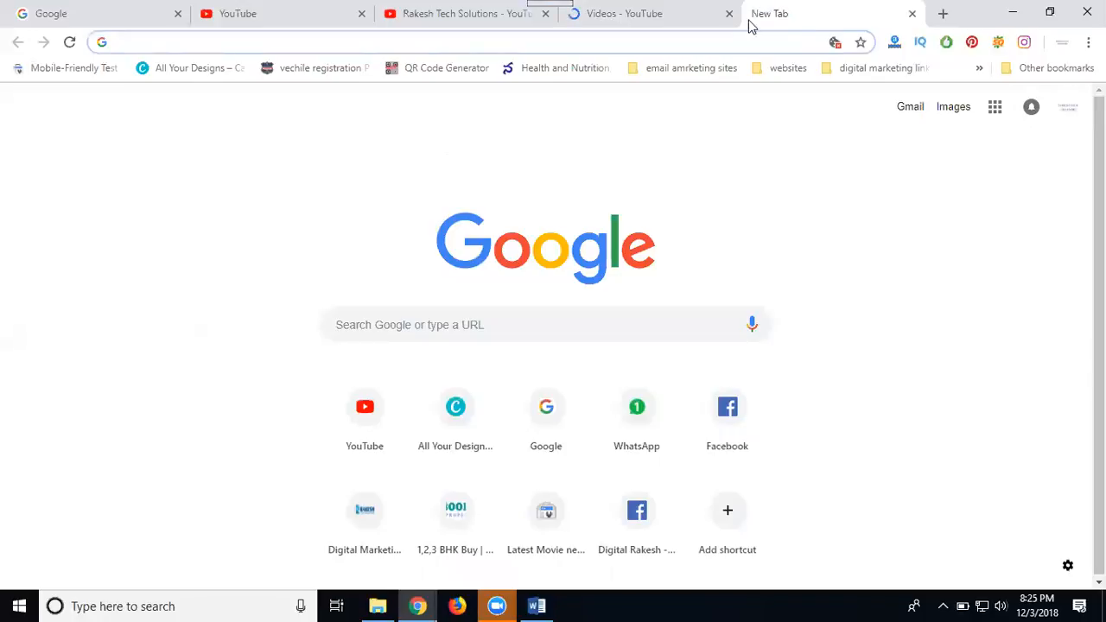
click(182, 76)
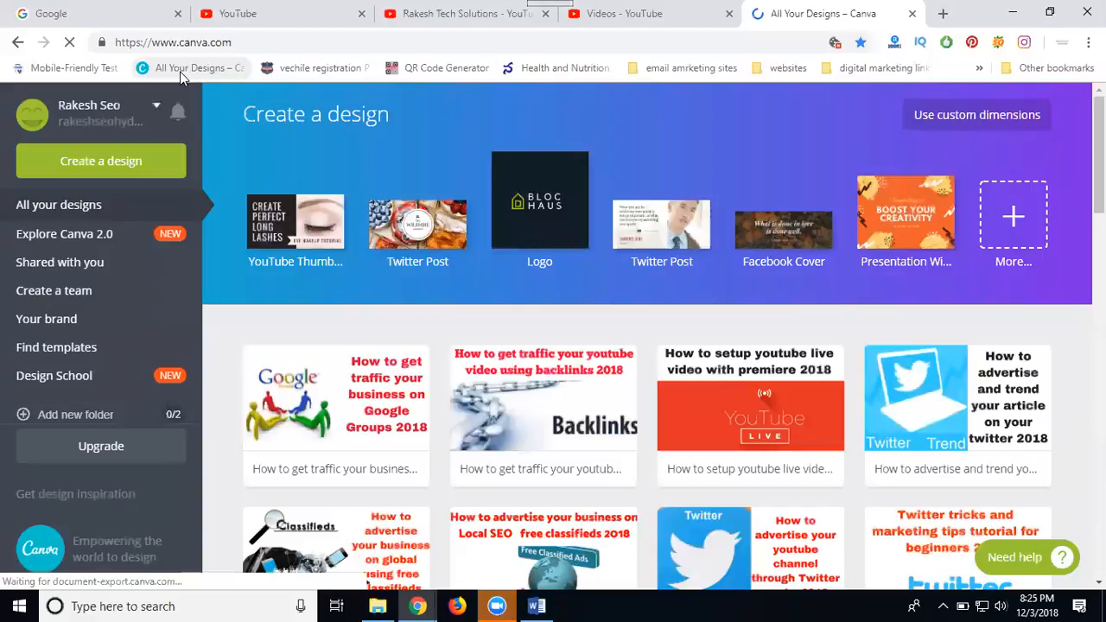
click(605, 19)
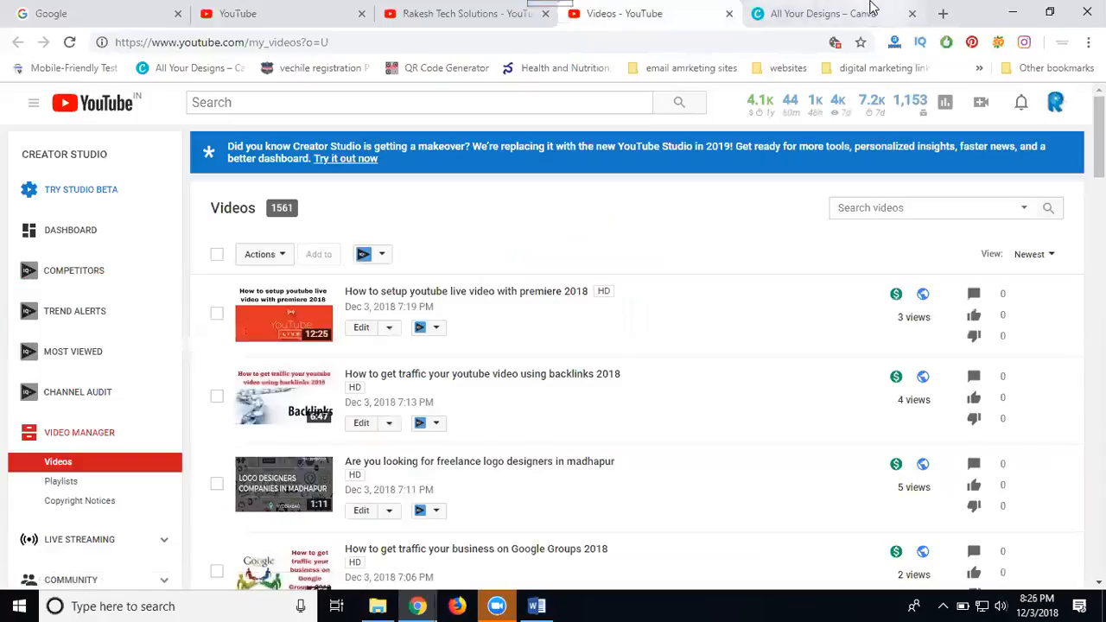
click(802, 10)
- Look through the available design types and create a new YouTube Thumbnail design
click(134, 163)
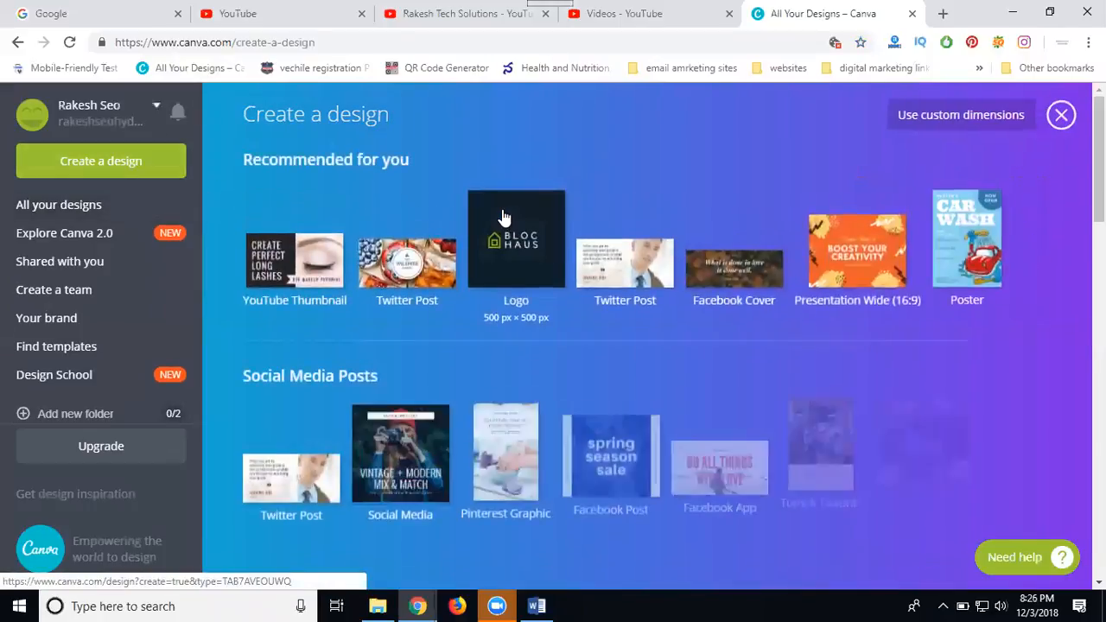
scroll(503, 214, down, 1)
scroll(503, 216, down, 1)
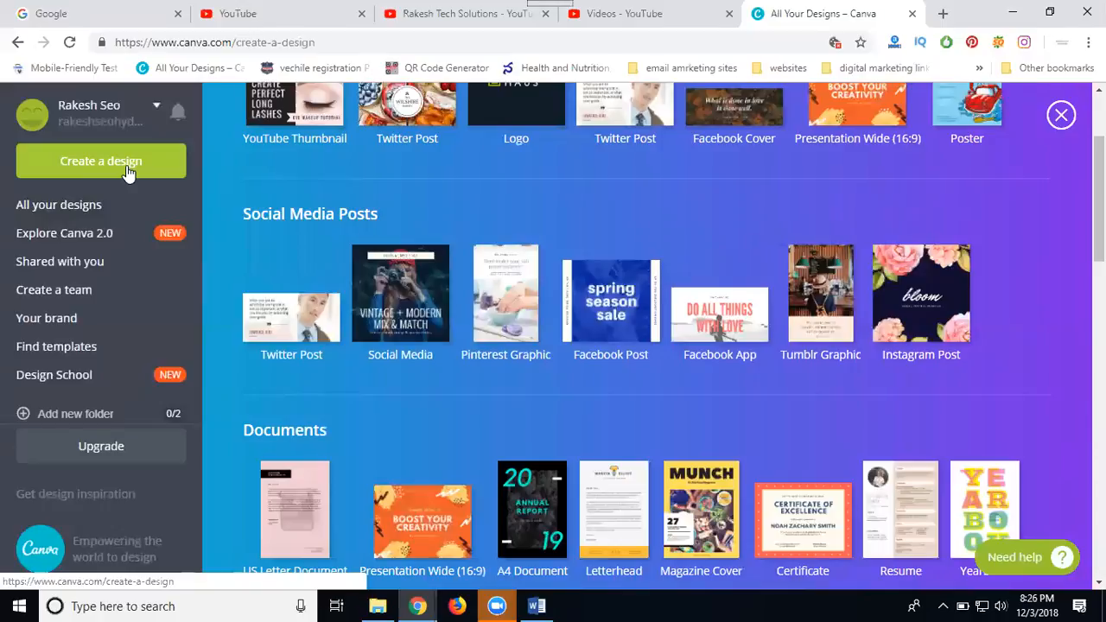
scroll(128, 172, up, 1)
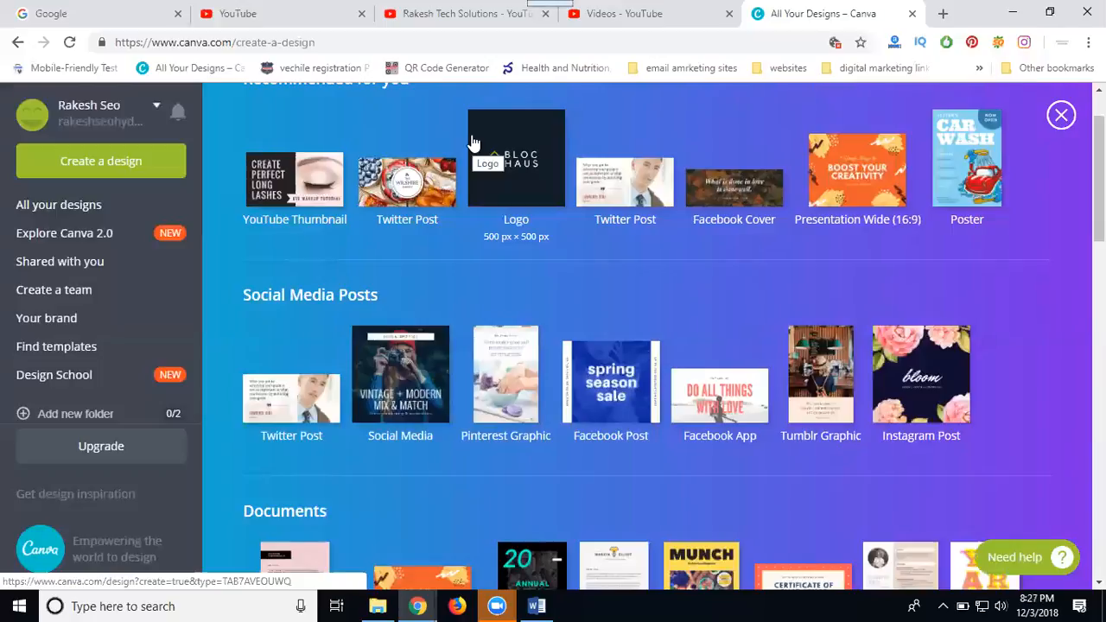
click(318, 185)
- Open the video "Are you looking for freelance logo designers in madhapur" for editing in YouTube and select its full title
click(538, 14)
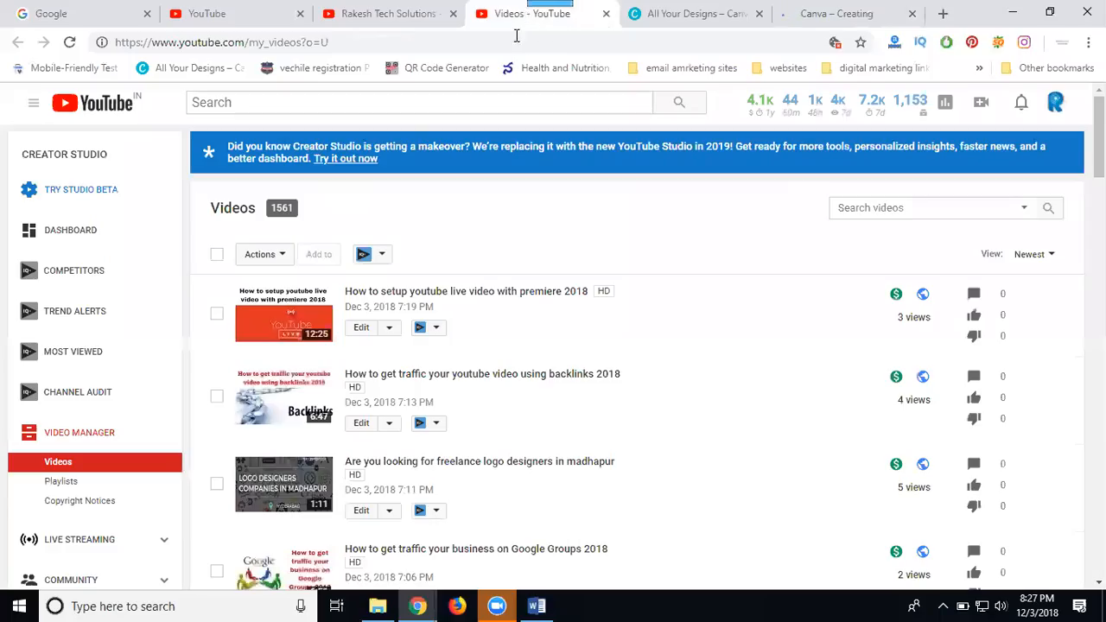
scroll(421, 313, down, 3)
click(361, 317)
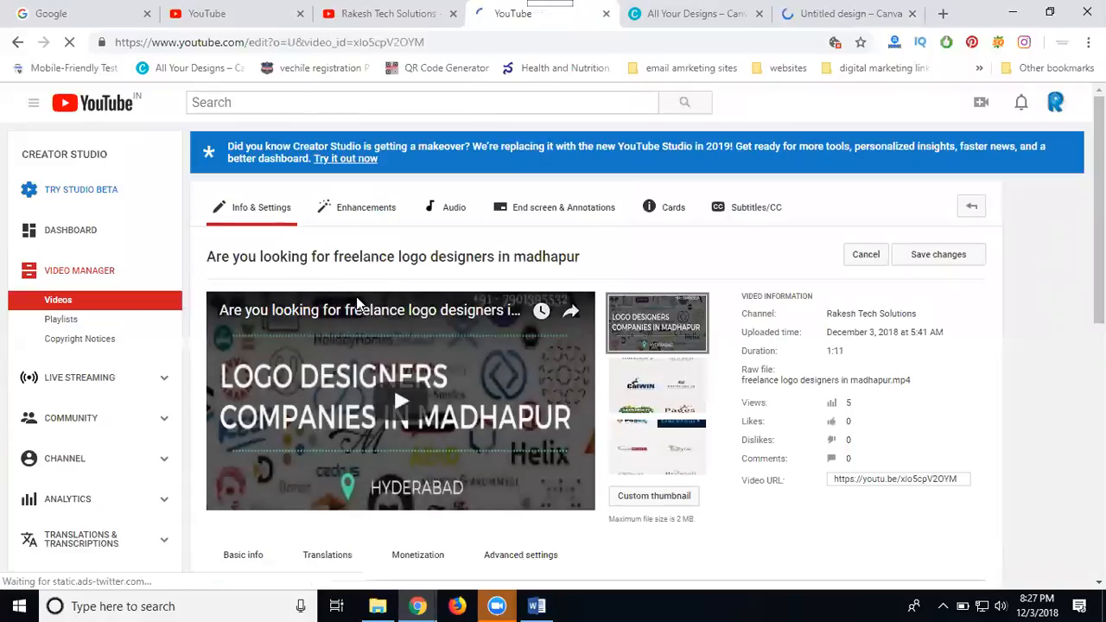
scroll(350, 315, down, 3)
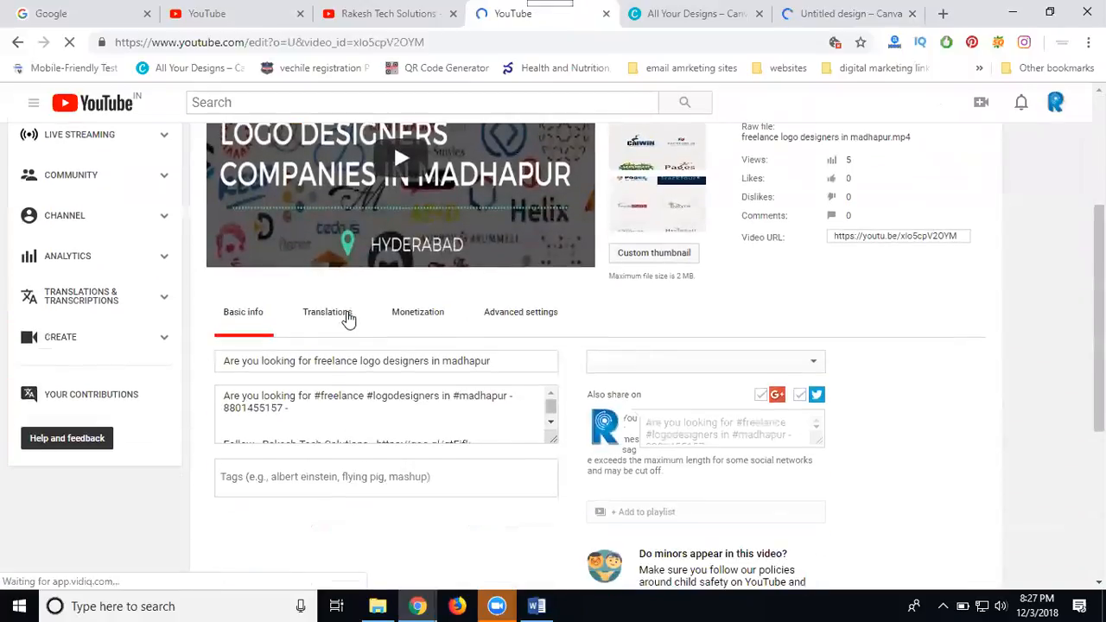
triple_click(333, 366)
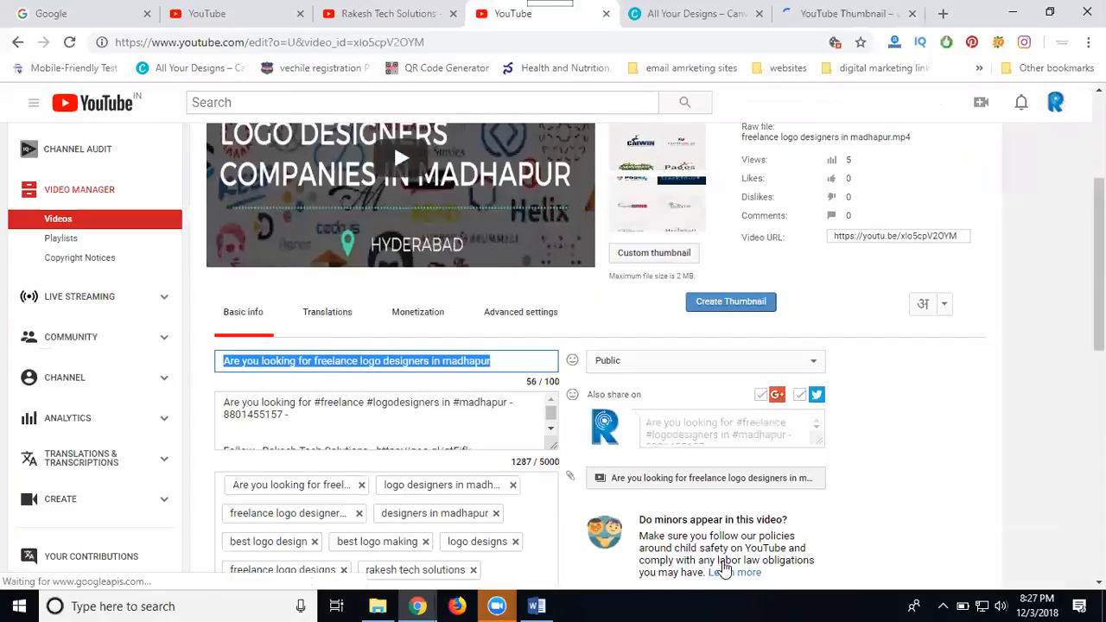
- Switch to the blank YouTube Thumbnail design in Canva and look through the ready-made layouts
key(ctrl+Tab)
key(ctrl+Tab)
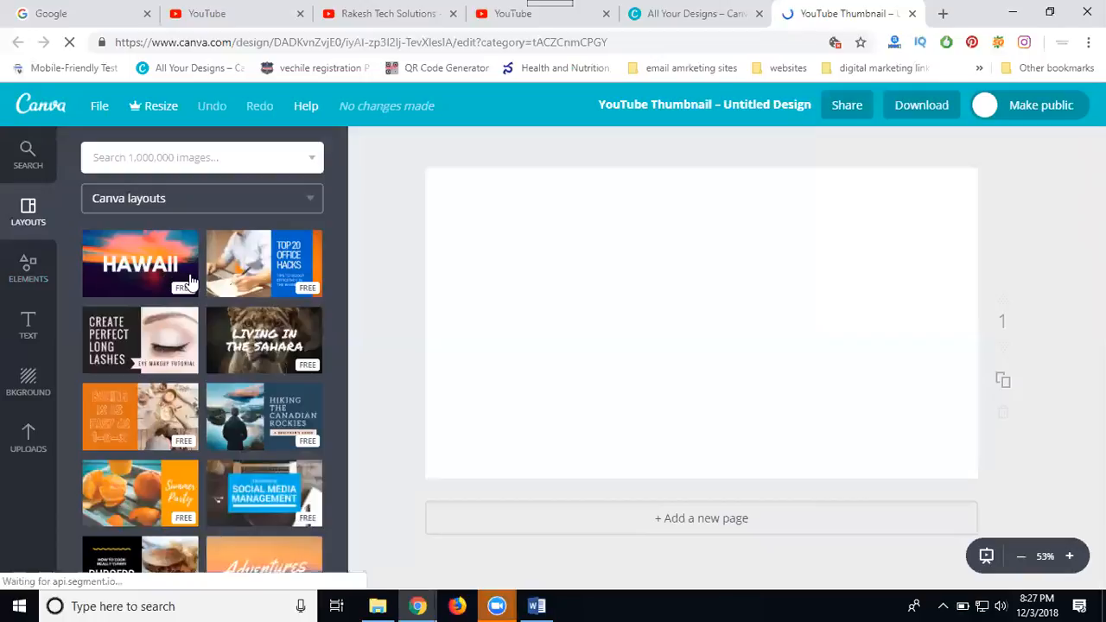
scroll(188, 284, down, 2)
scroll(188, 285, down, 3)
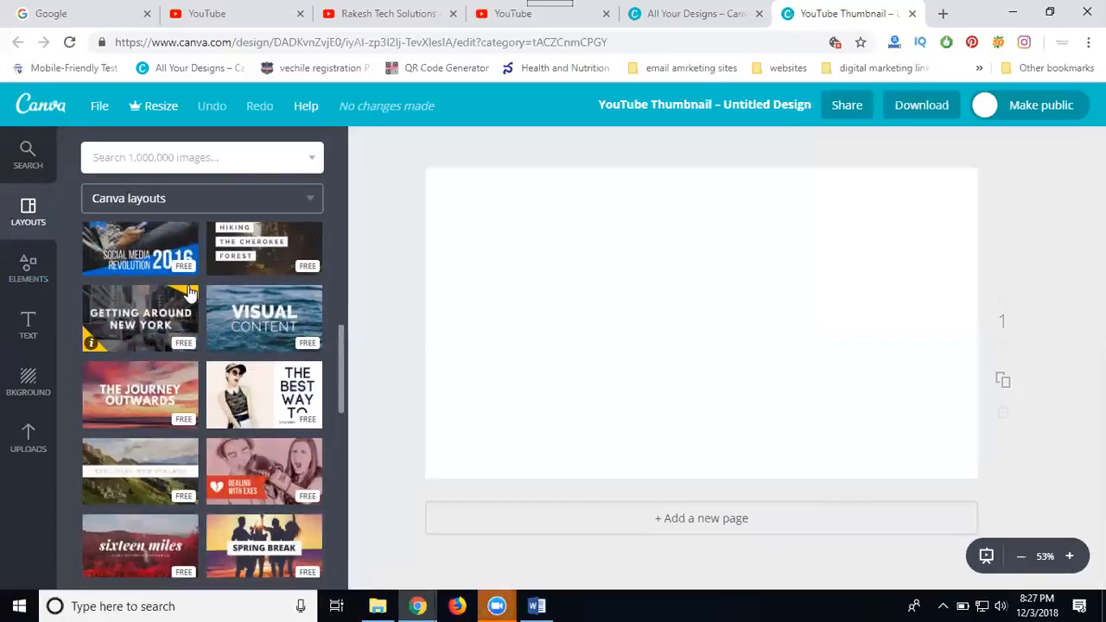
- Examine the Free Photos, Grids and Frames collections among the design elements
click(30, 275)
click(104, 225)
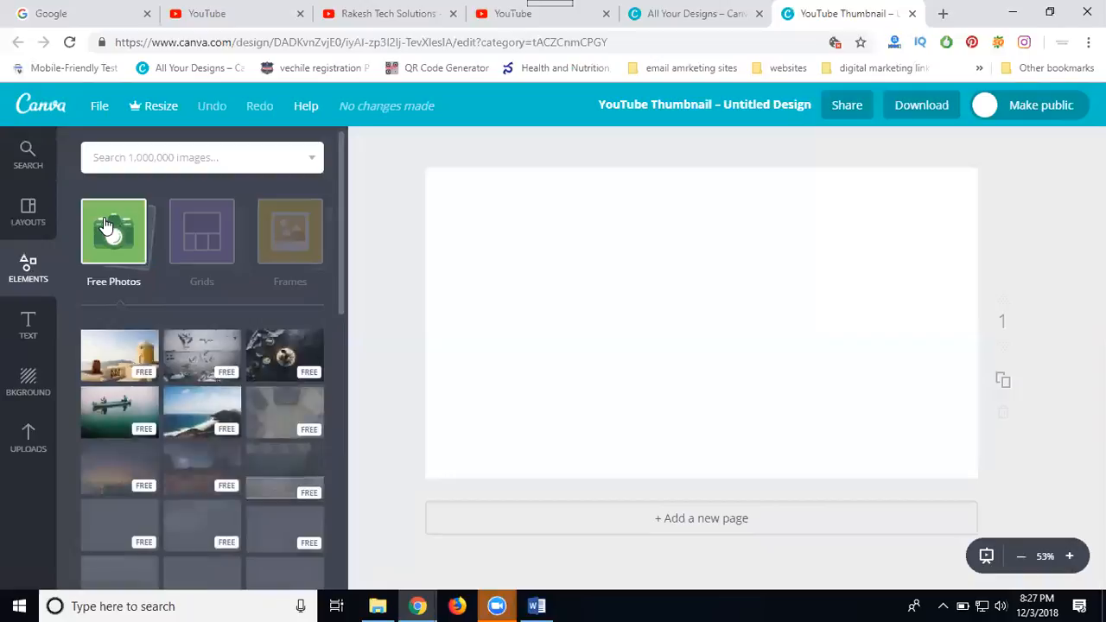
click(214, 262)
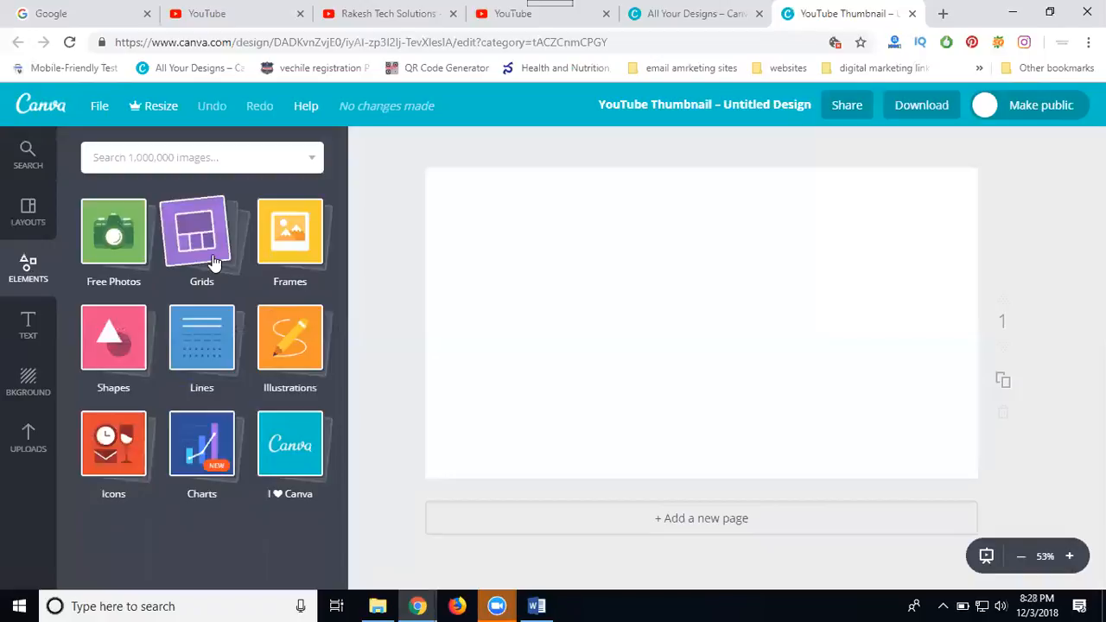
click(213, 259)
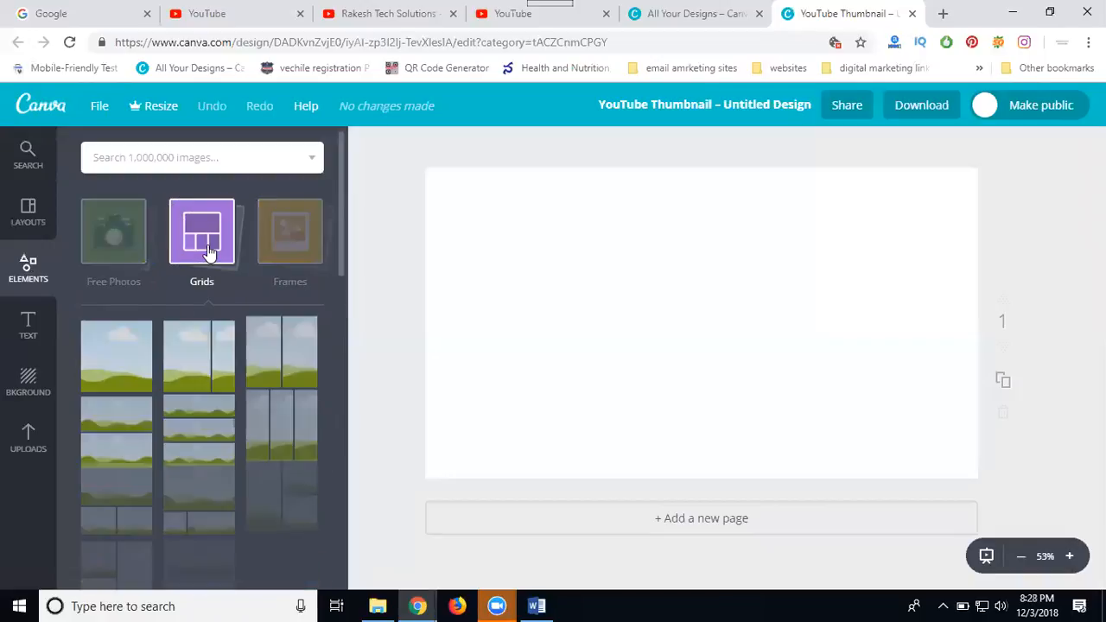
scroll(204, 360, down, 1)
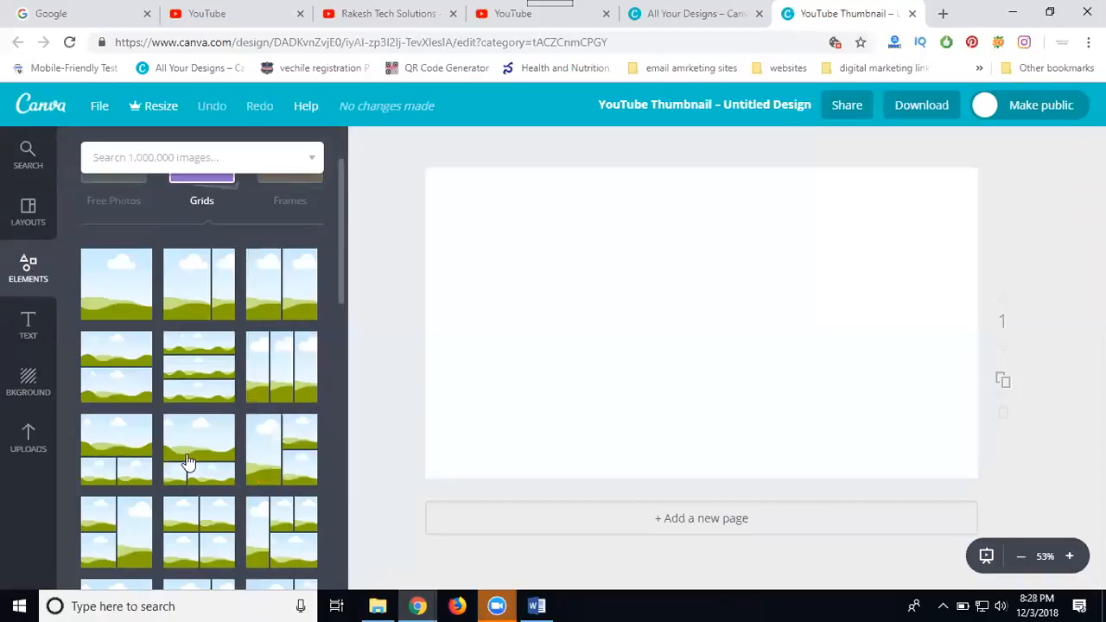
click(202, 192)
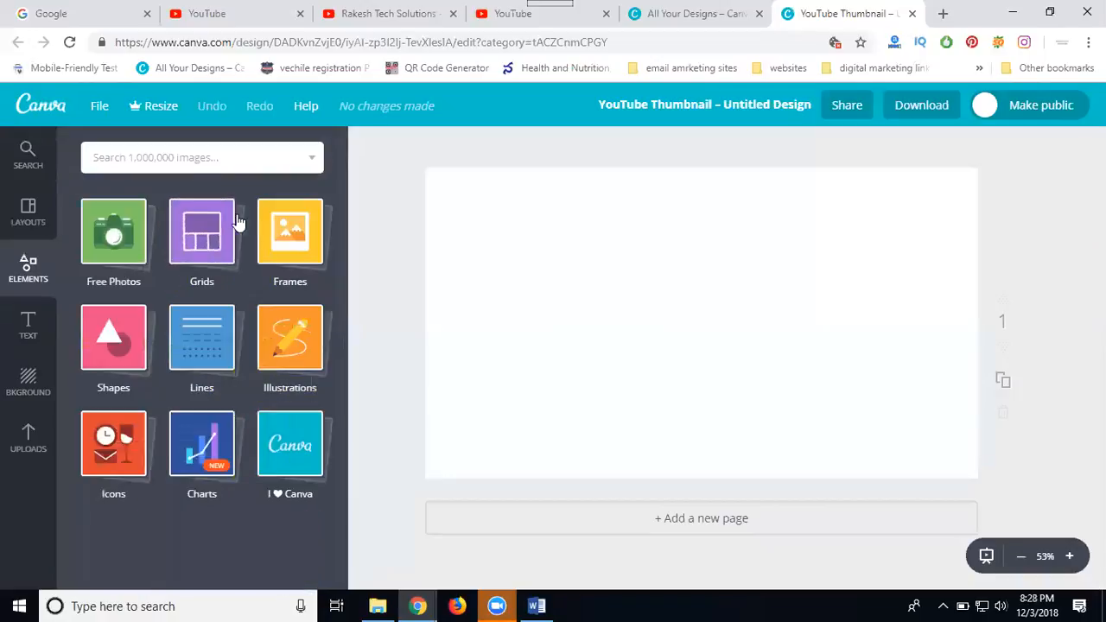
click(281, 240)
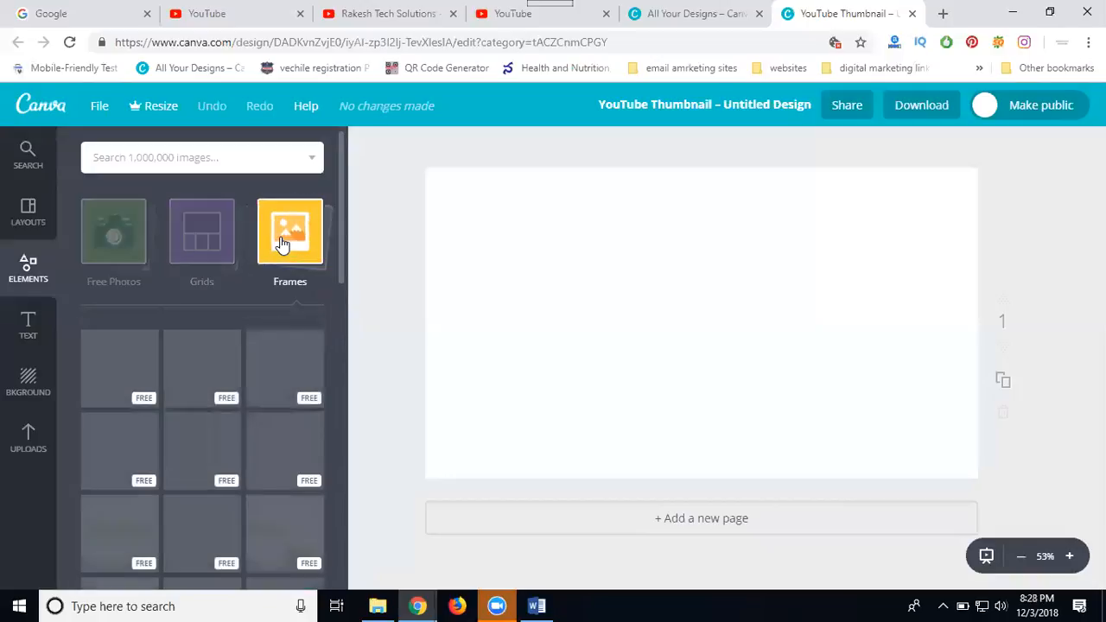
click(274, 249)
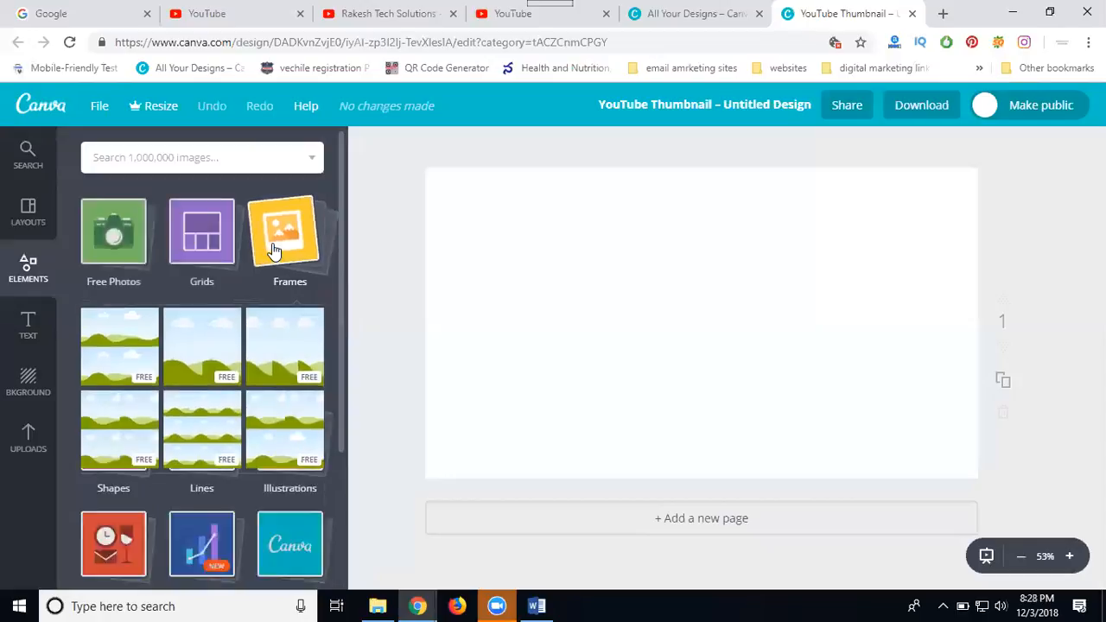
- Examine the Shapes, Lines and Illustrations collections among the design elements
click(117, 335)
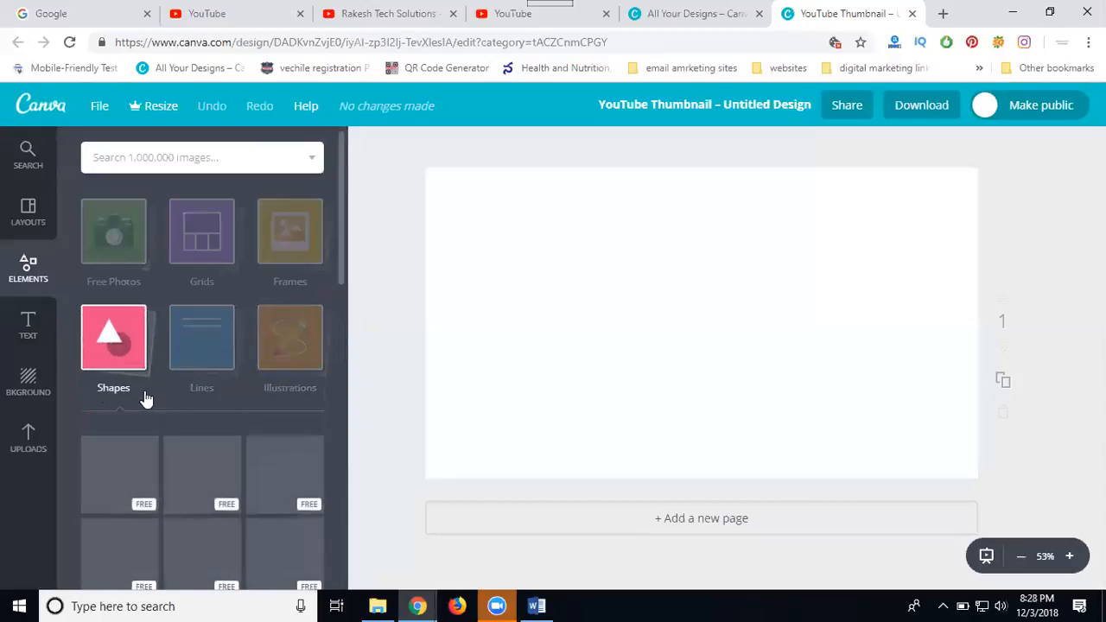
click(123, 344)
click(202, 344)
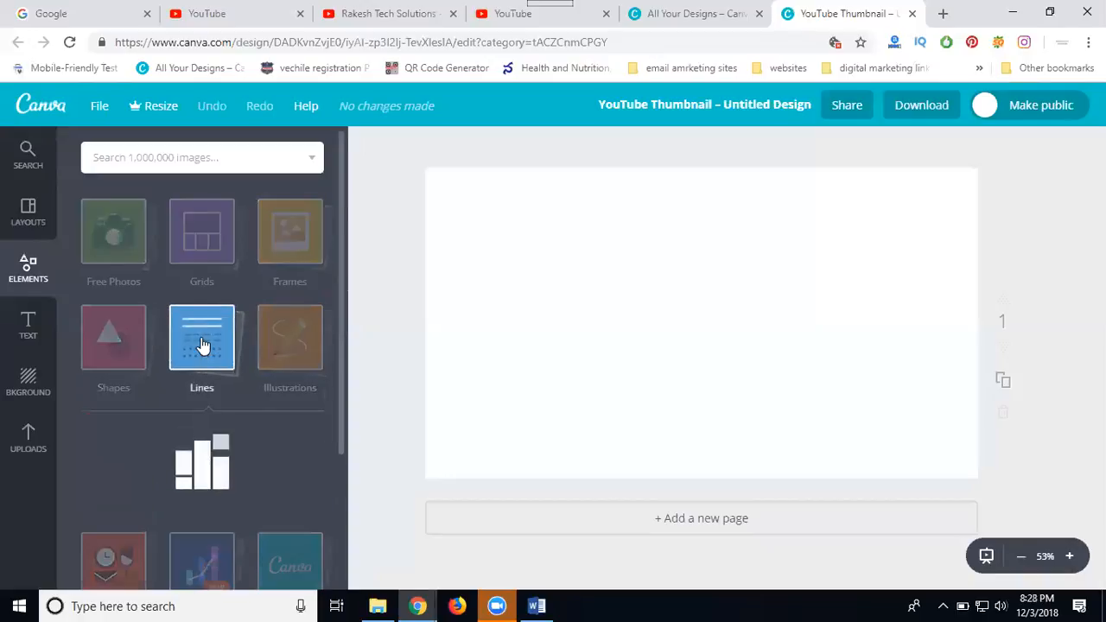
click(202, 344)
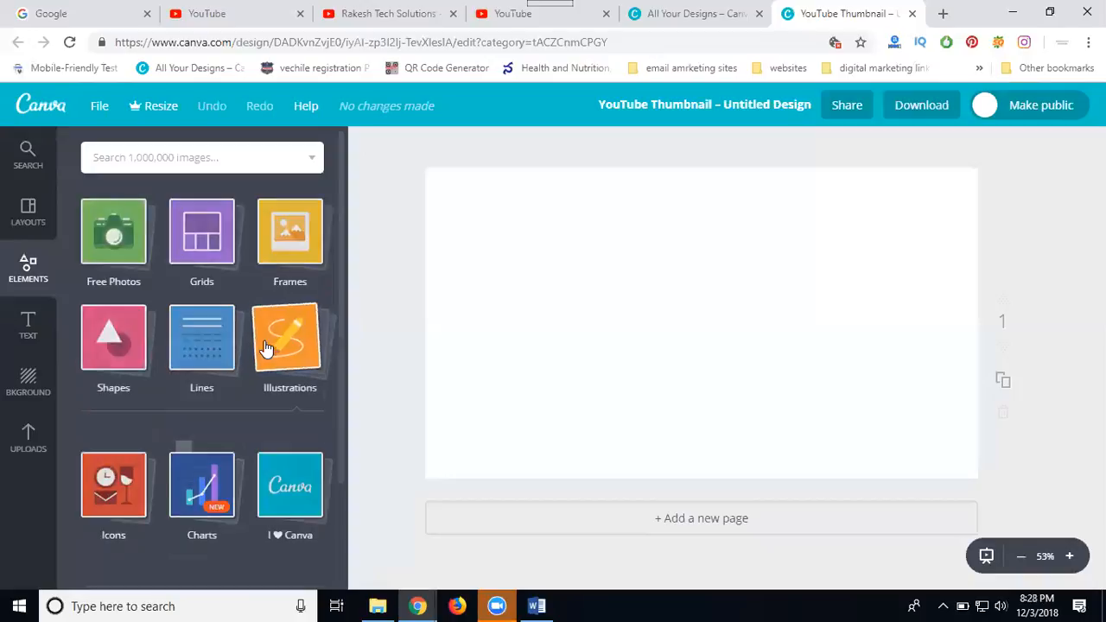
click(267, 345)
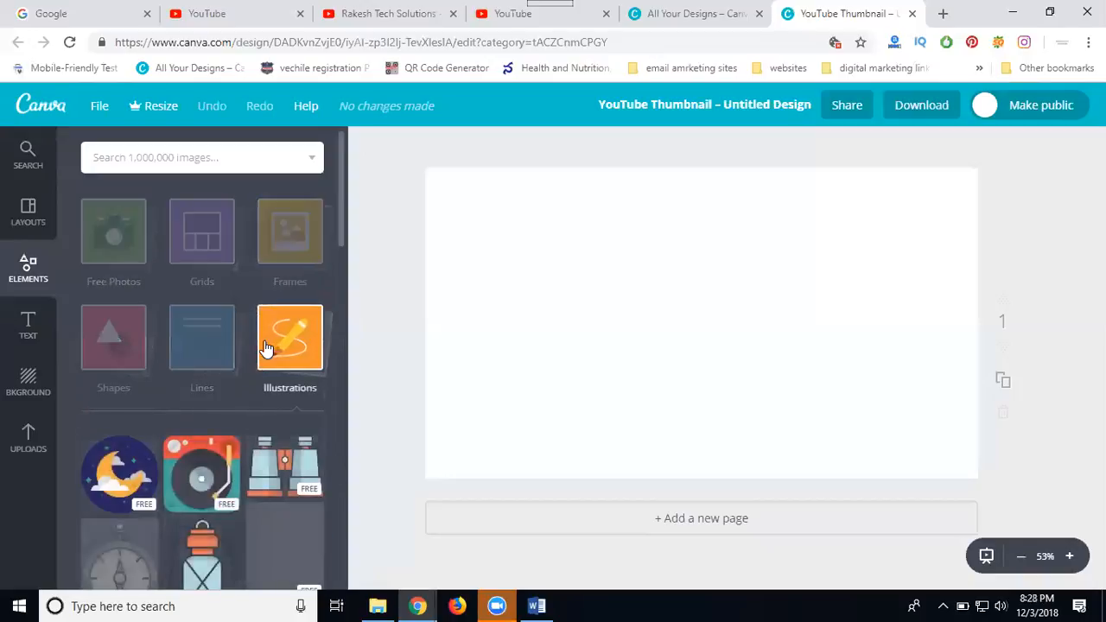
click(296, 372)
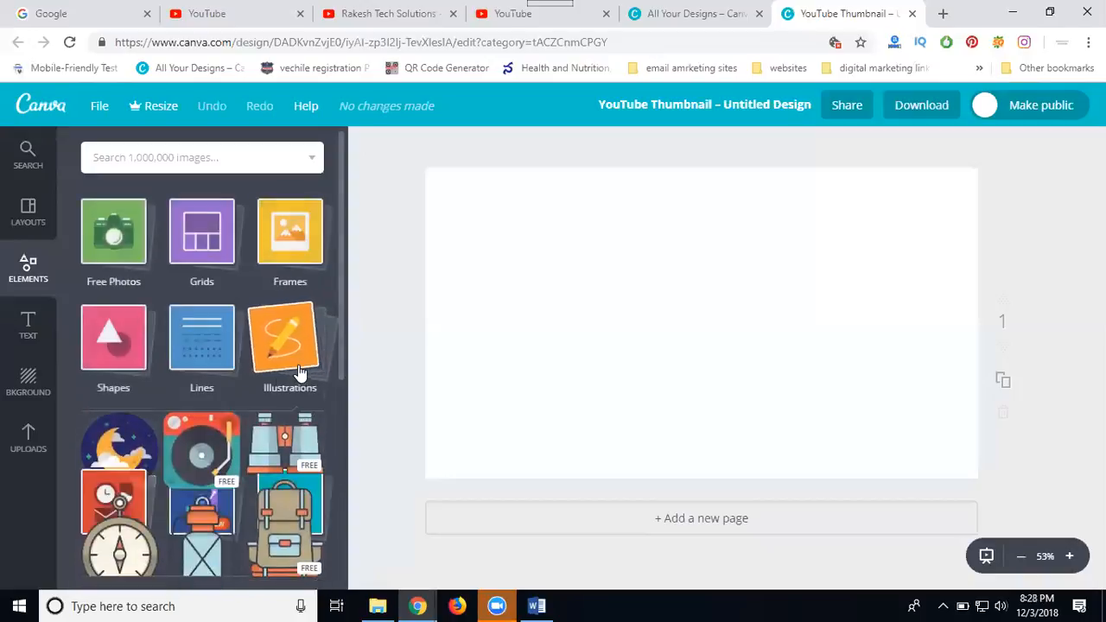
- Examine the Icons, Charts and I ♥ Canva collections among the design elements
click(118, 464)
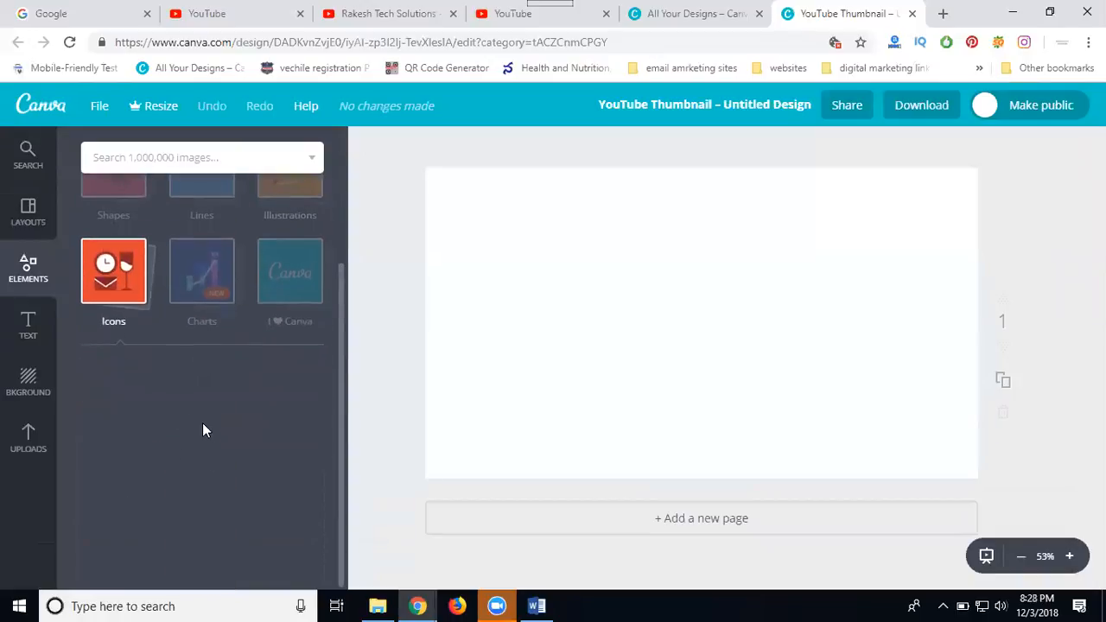
scroll(161, 449, down, 2)
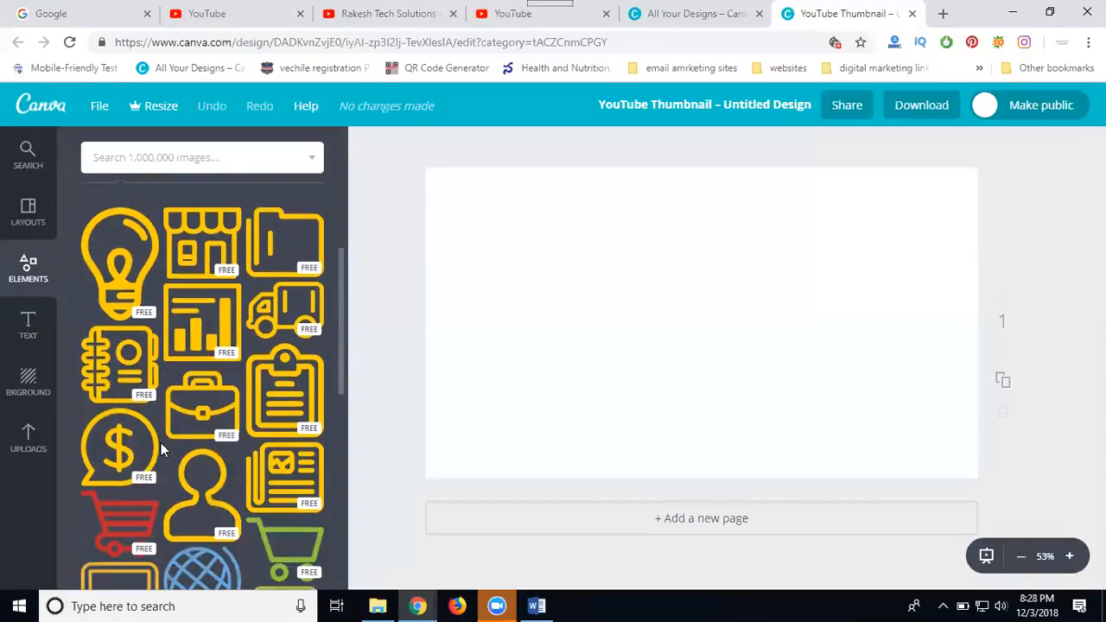
scroll(161, 440, up, 3)
click(195, 300)
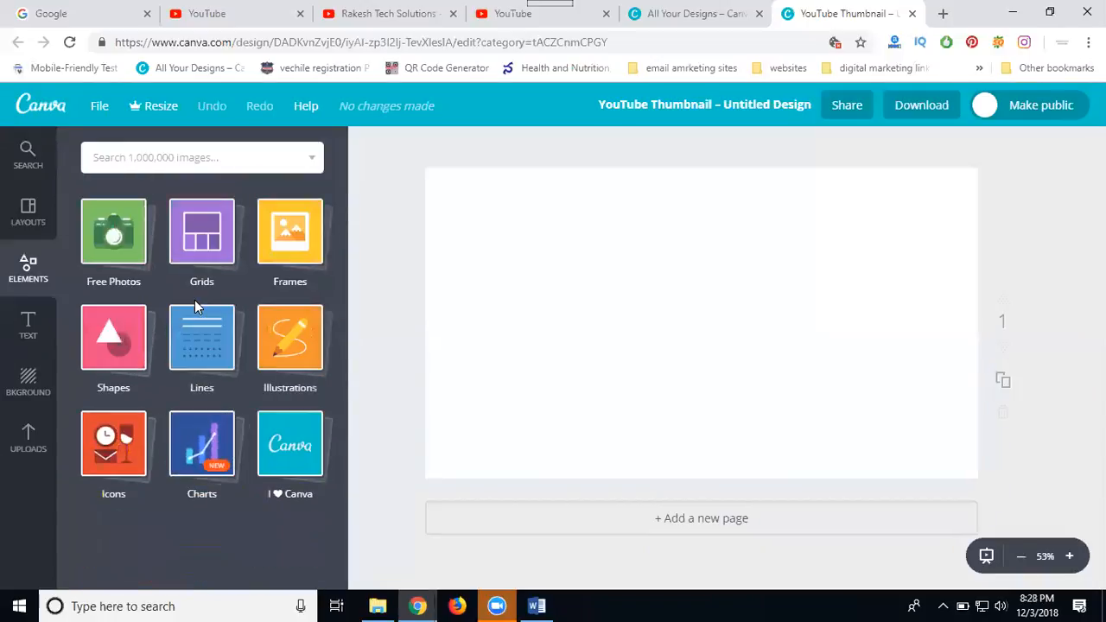
click(210, 446)
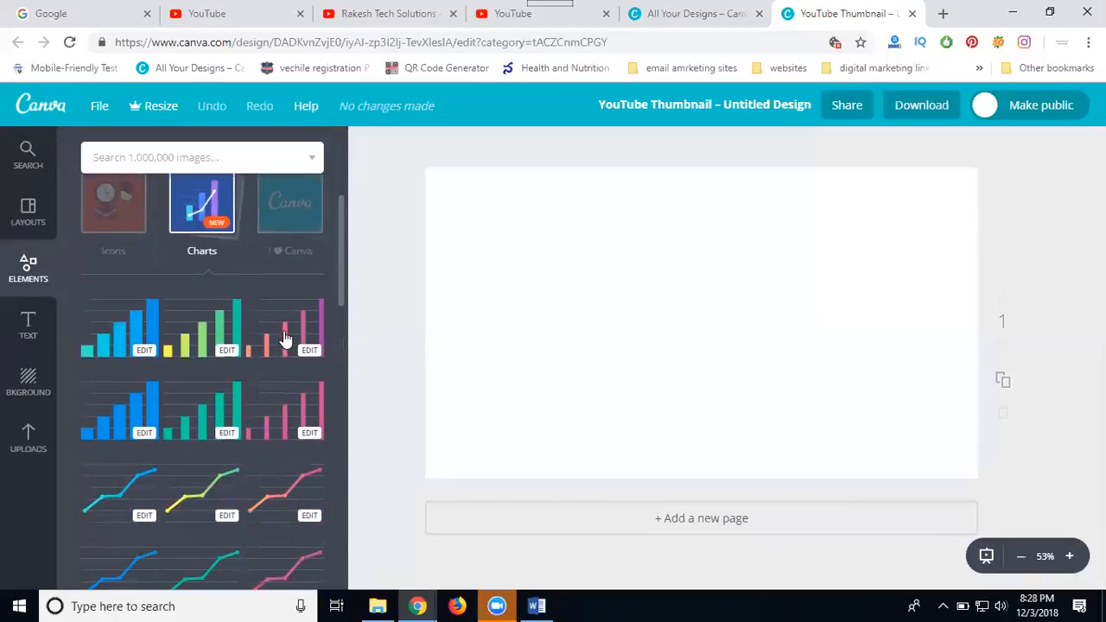
scroll(143, 432, up, 2)
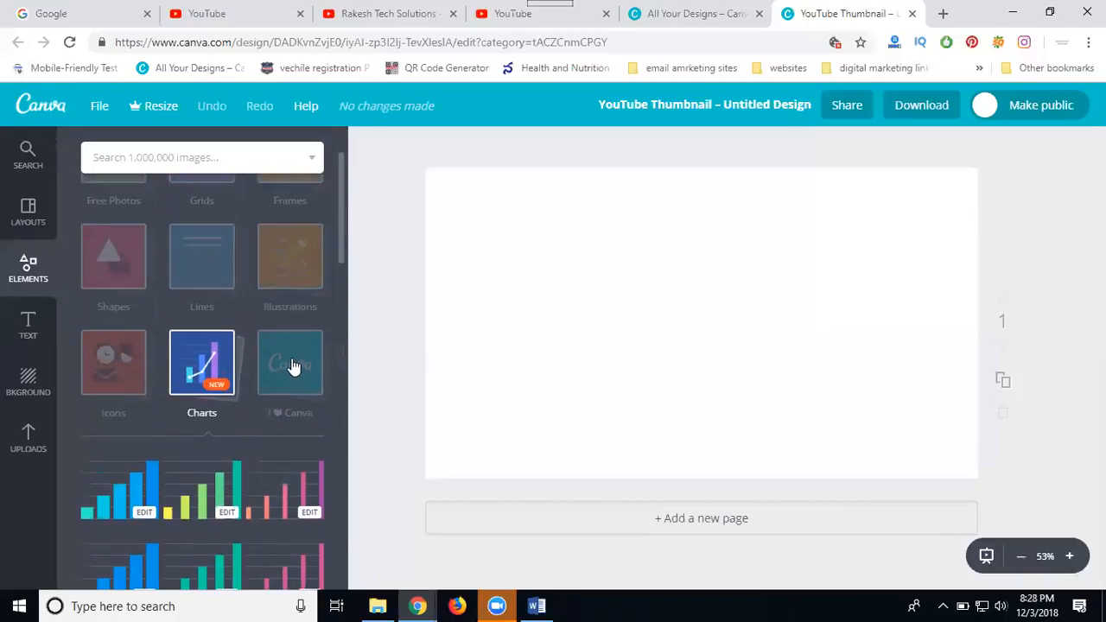
click(294, 367)
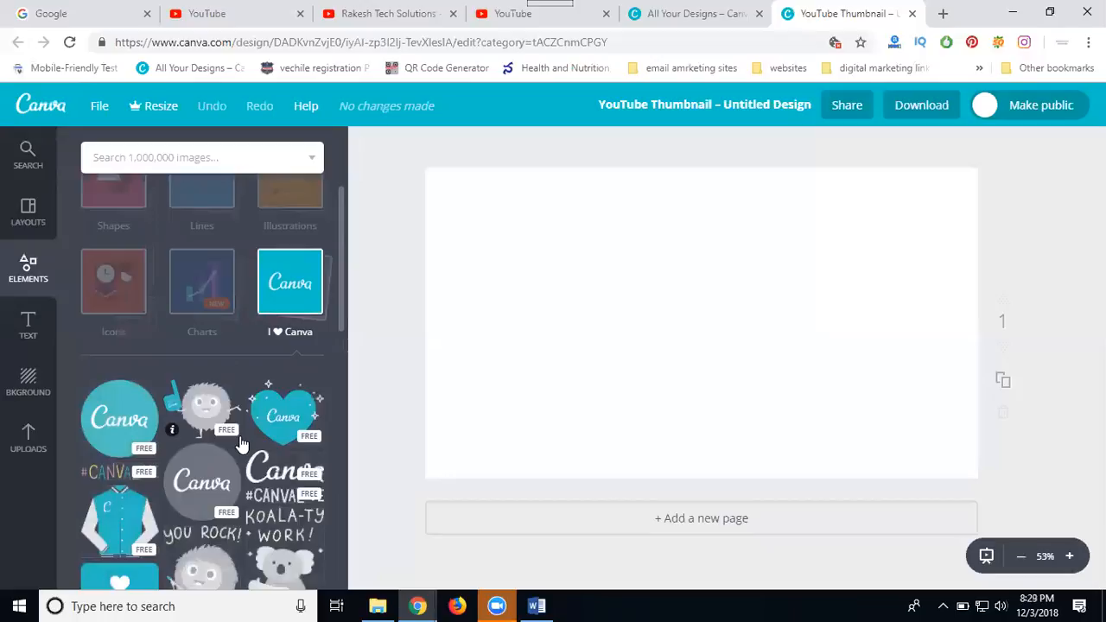
scroll(242, 443, up, 3)
- Return to the Canva layouts and look further through the thumbnail templates
click(21, 215)
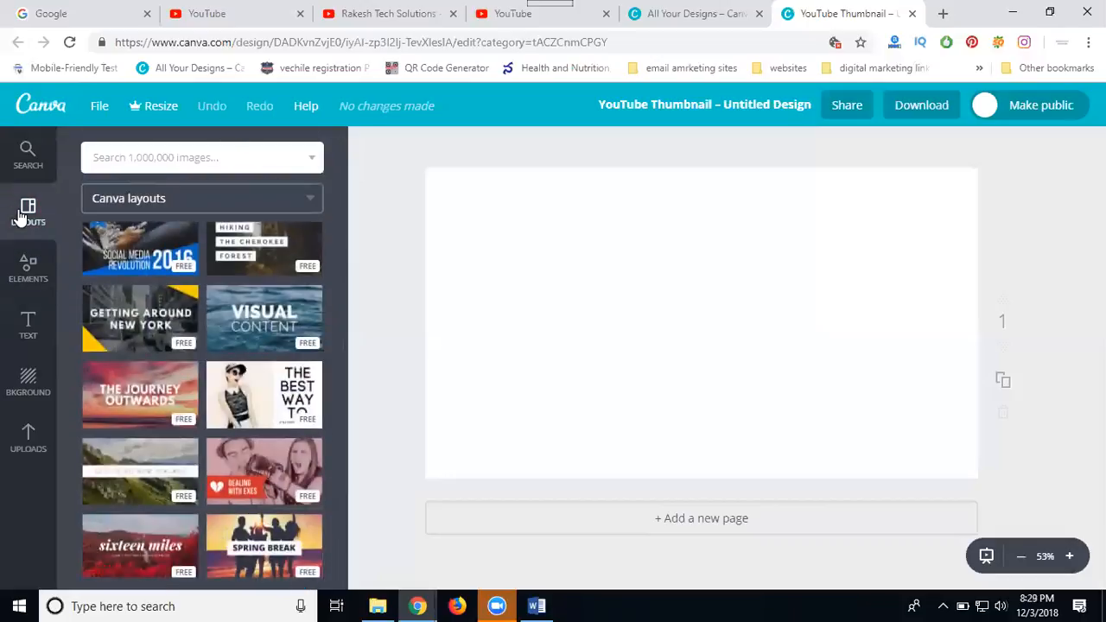
scroll(119, 378, up, 1)
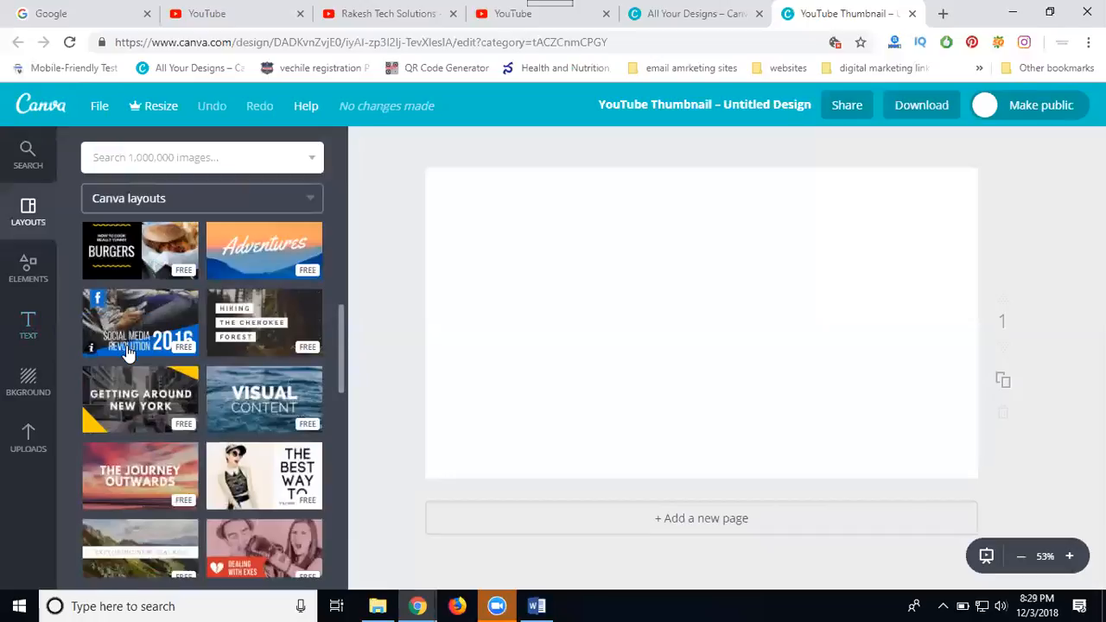
scroll(127, 353, down, 2)
scroll(127, 350, down, 1)
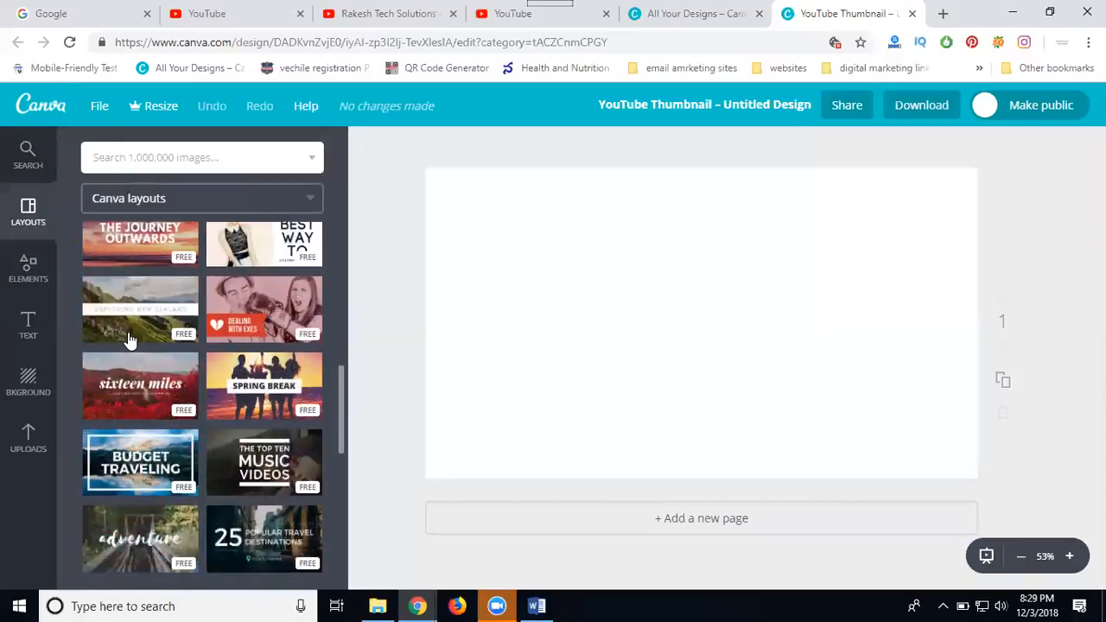
- Try the Exploring New Zealand layout and the Cardio Workout Playlist layout on the thumbnail page
click(128, 335)
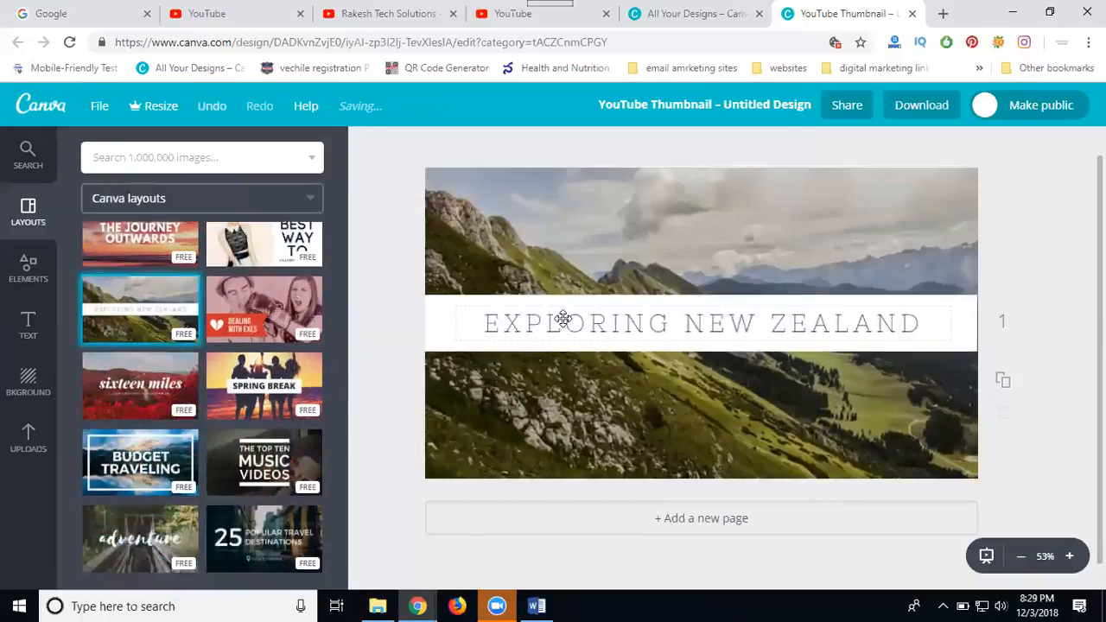
scroll(181, 342, down, 2)
scroll(176, 337, down, 2)
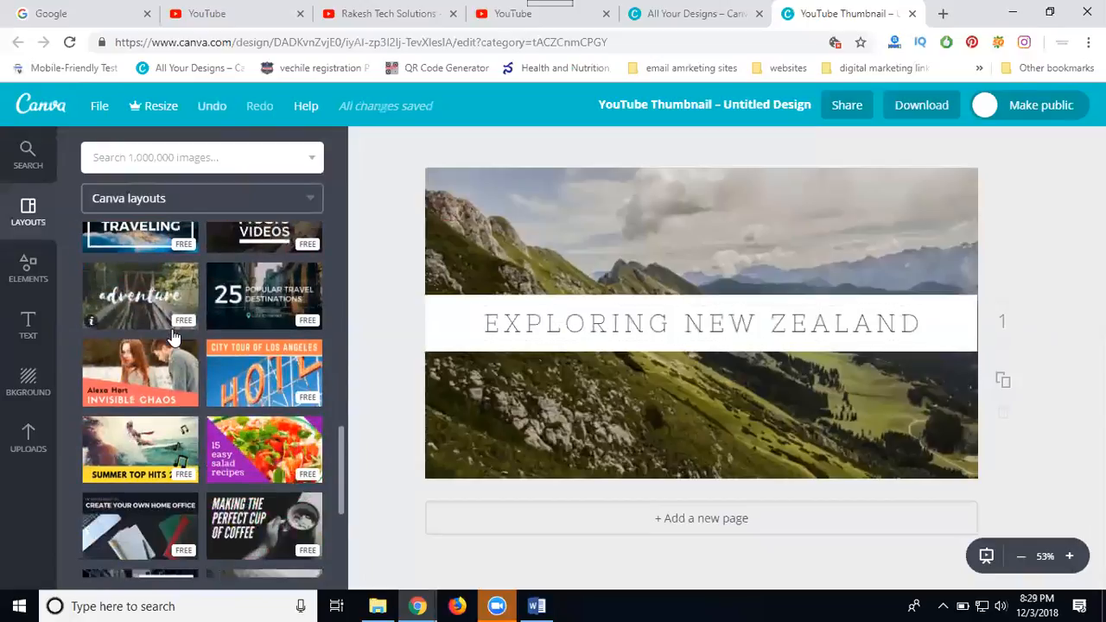
scroll(172, 335, down, 6)
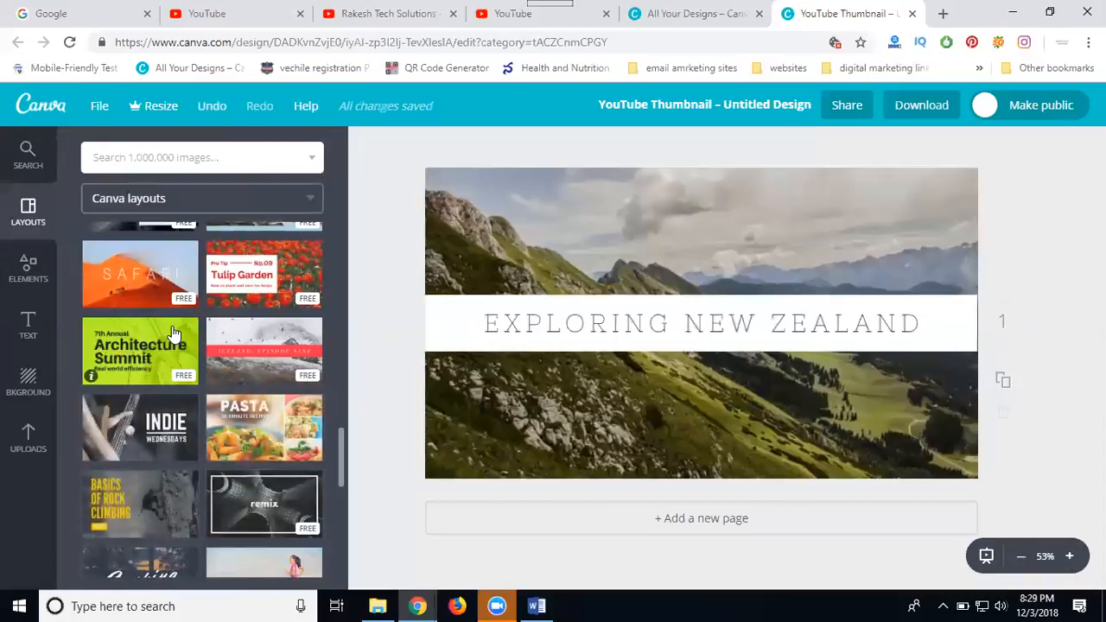
scroll(172, 334, down, 3)
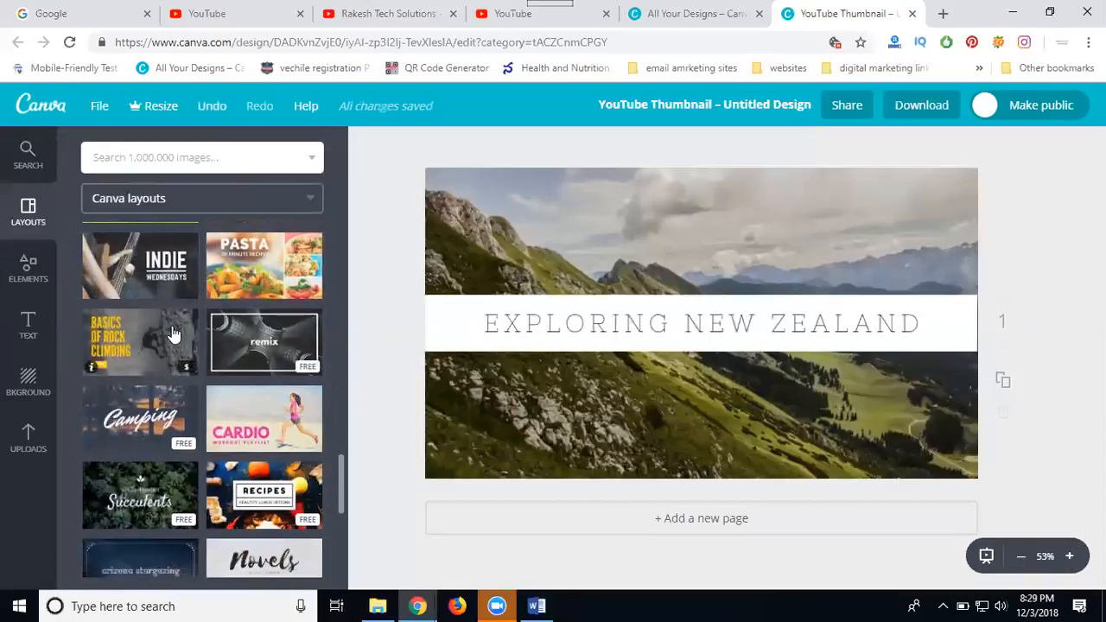
scroll(267, 341, down, 1)
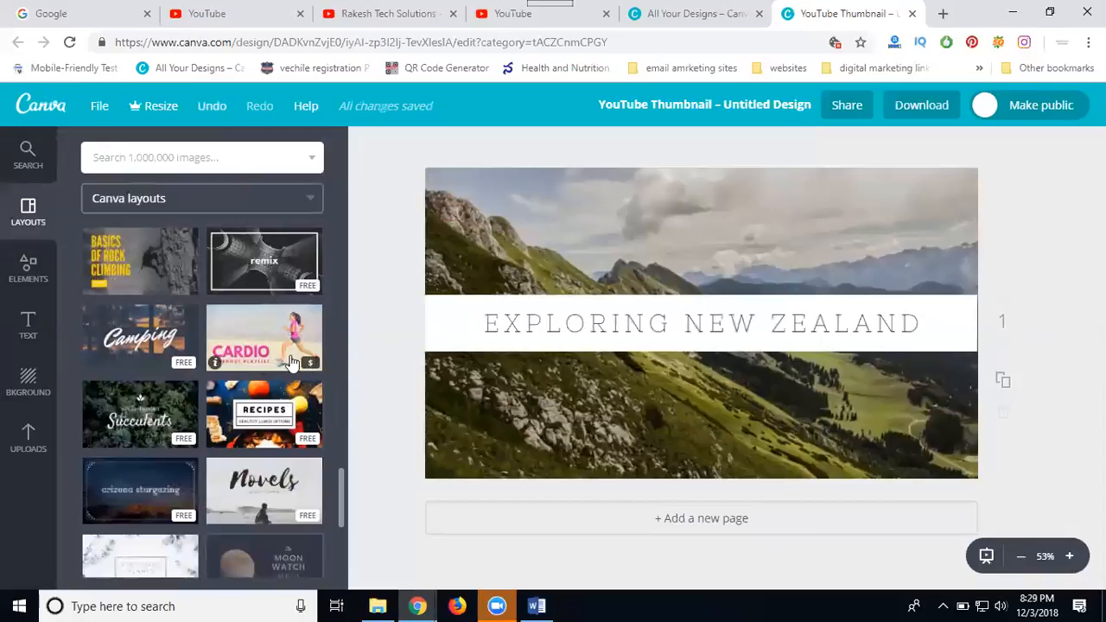
click(232, 365)
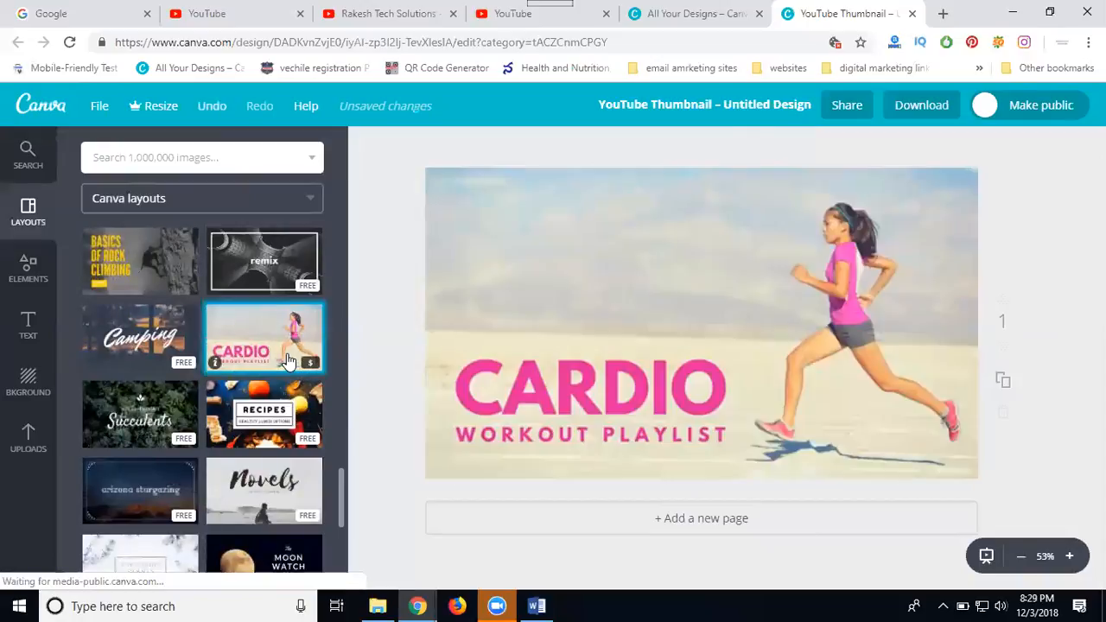
- Examine the purchase information and included assets of the Cardio Workout Playlist layout and the Remix layout
click(216, 363)
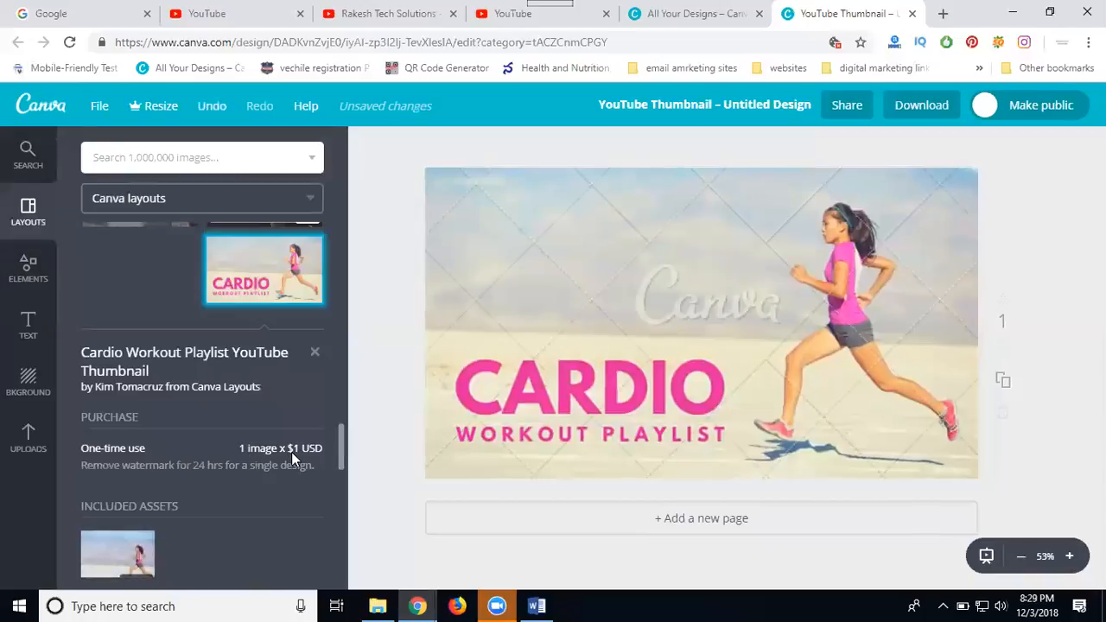
scroll(251, 431, up, 2)
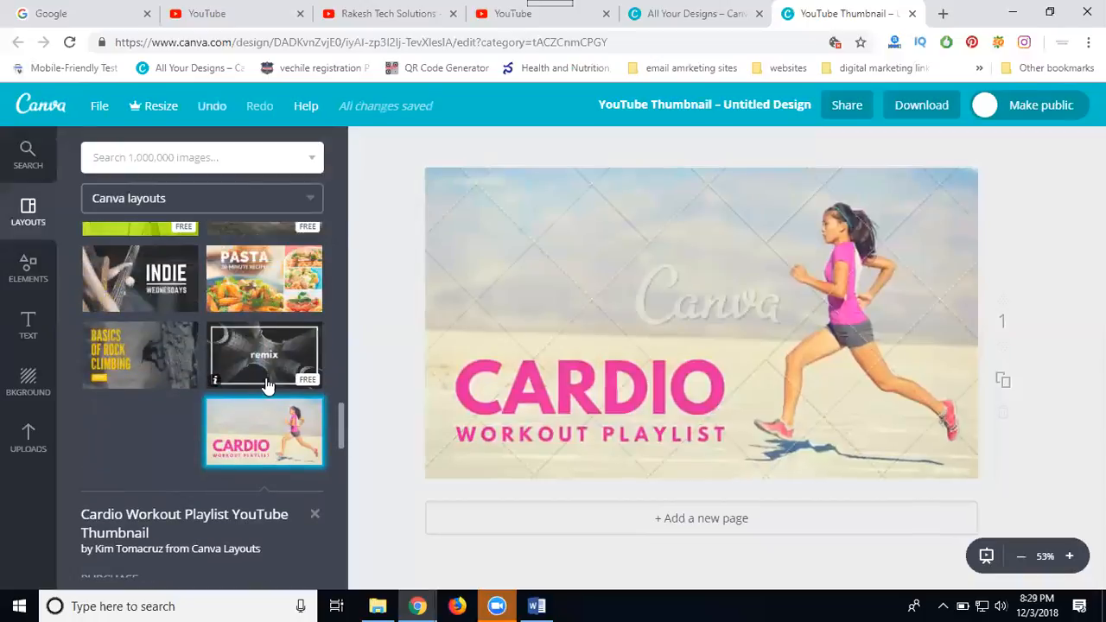
click(216, 382)
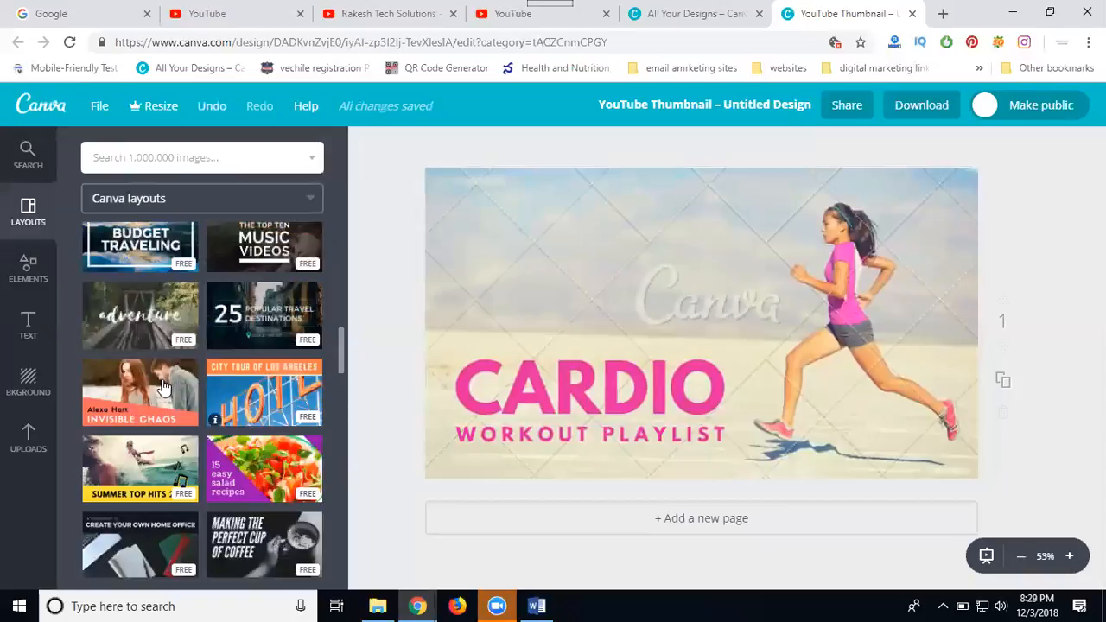
scroll(256, 340, up, 2)
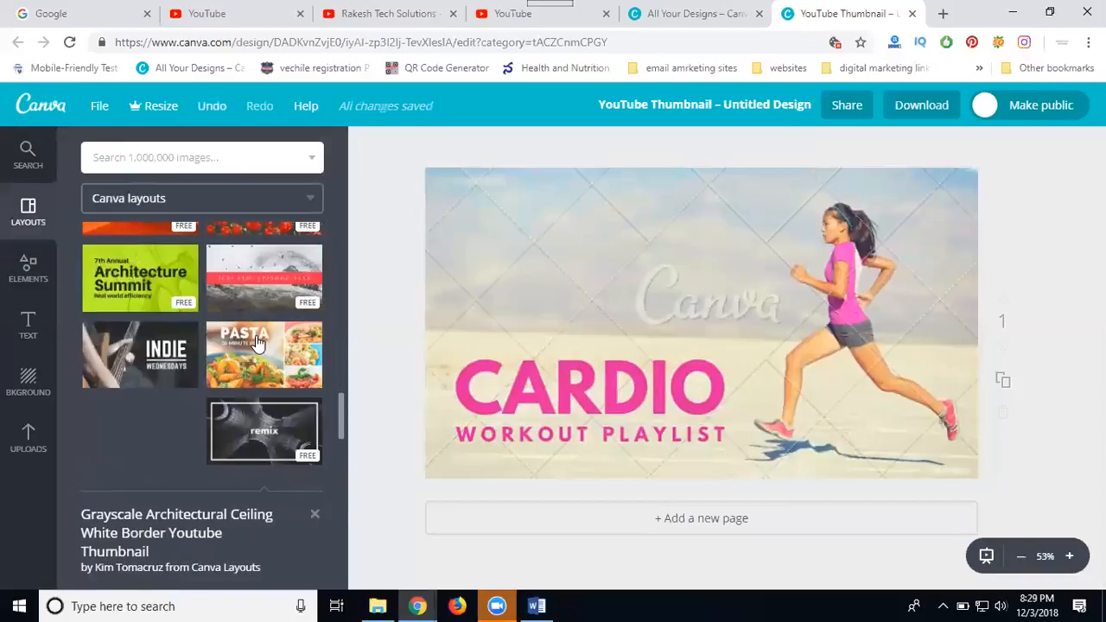
scroll(177, 358, down, 4)
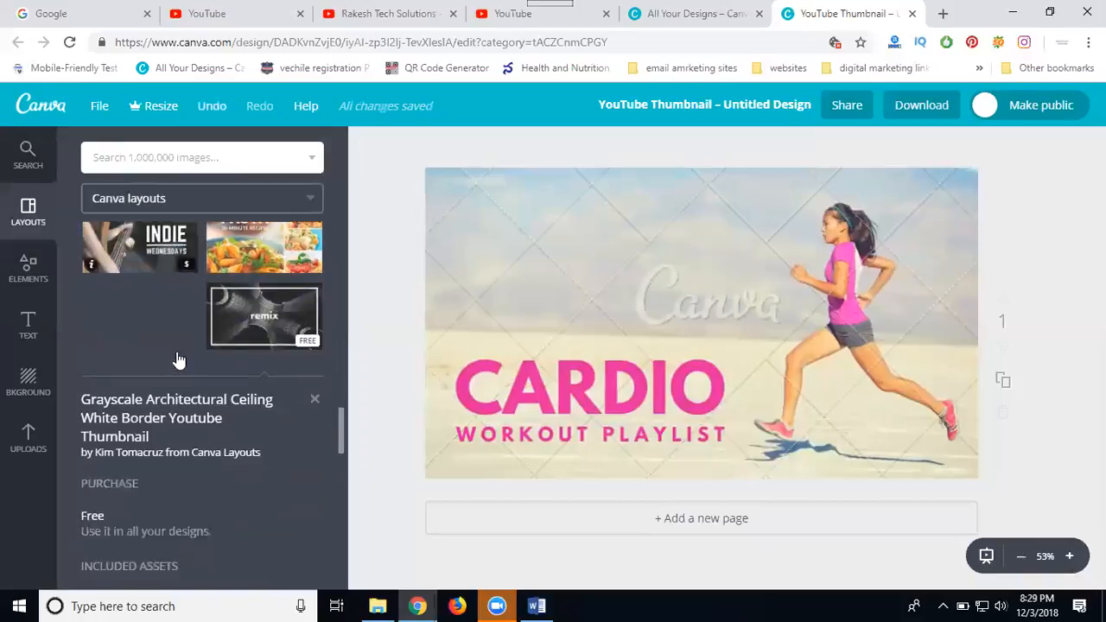
scroll(228, 437, down, 3)
scroll(226, 441, up, 2)
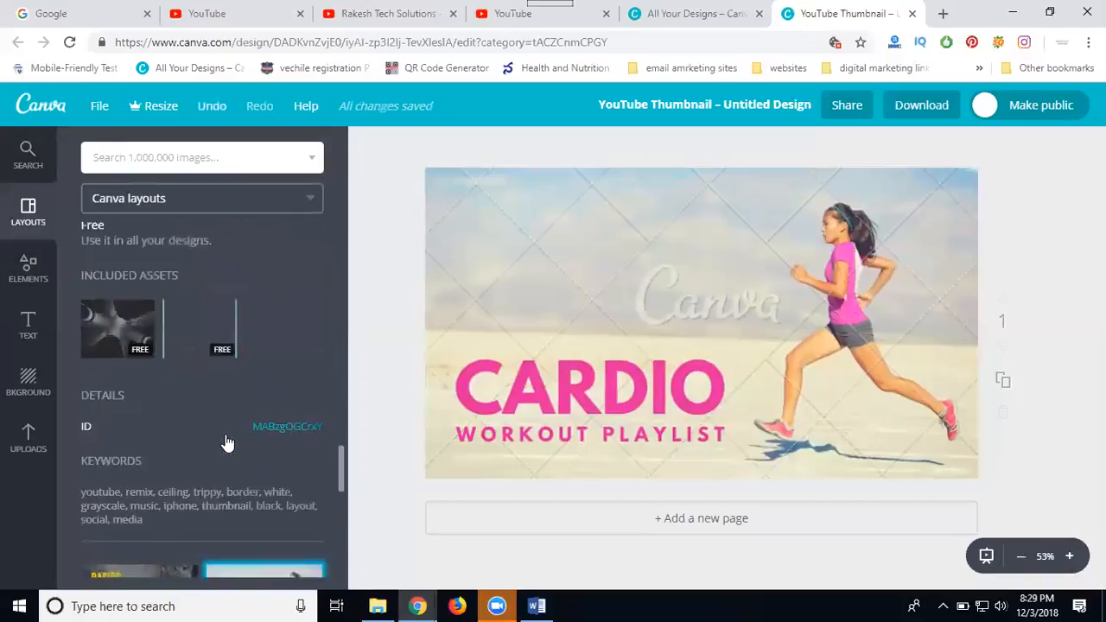
- Apply the How-To Propagate Succulents layout and select its title text for editing
scroll(178, 351, down, 4)
scroll(173, 369, down, 3)
scroll(173, 369, down, 1)
scroll(178, 311, up, 2)
click(167, 361)
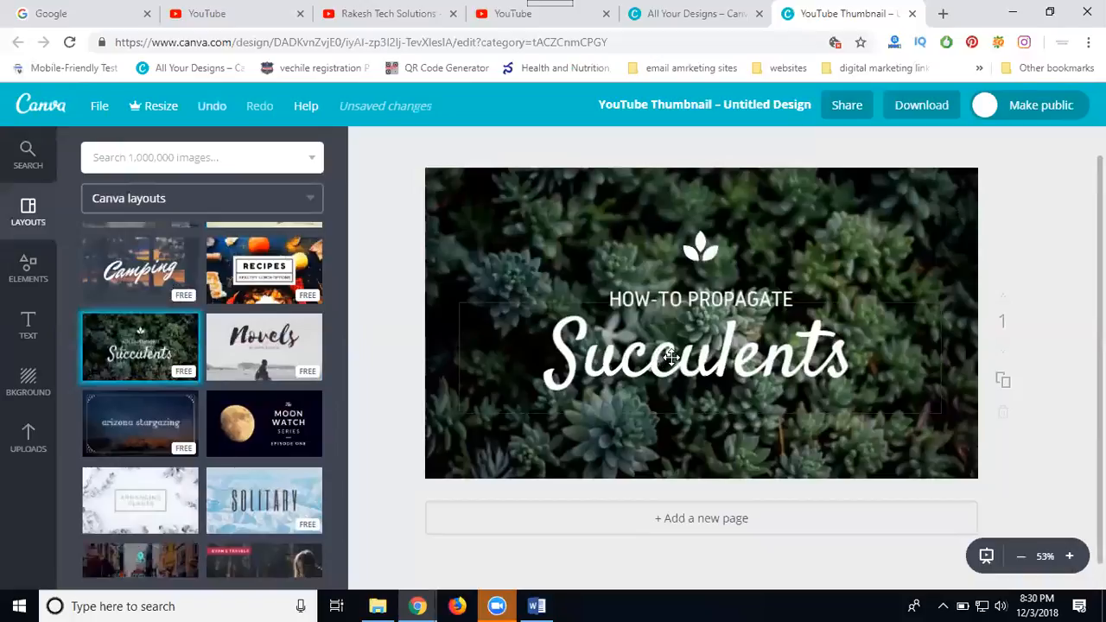
click(670, 356)
click(672, 357)
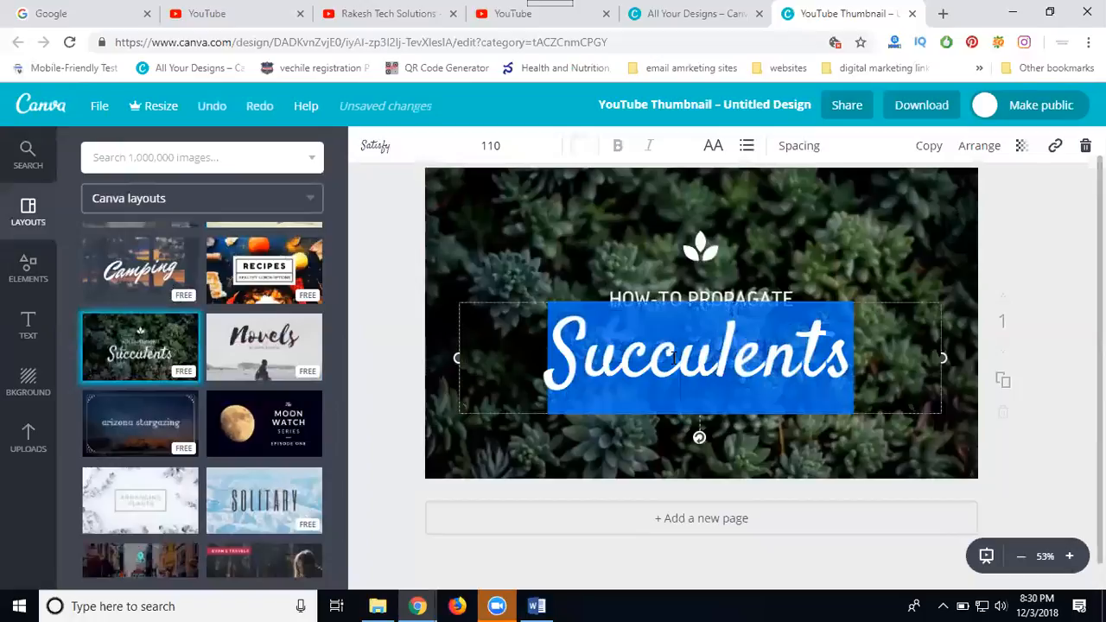
- Apply the Arizona Stargazing layout and replace its title with "Are you looking for freelance logo designers in madhapur"
click(126, 420)
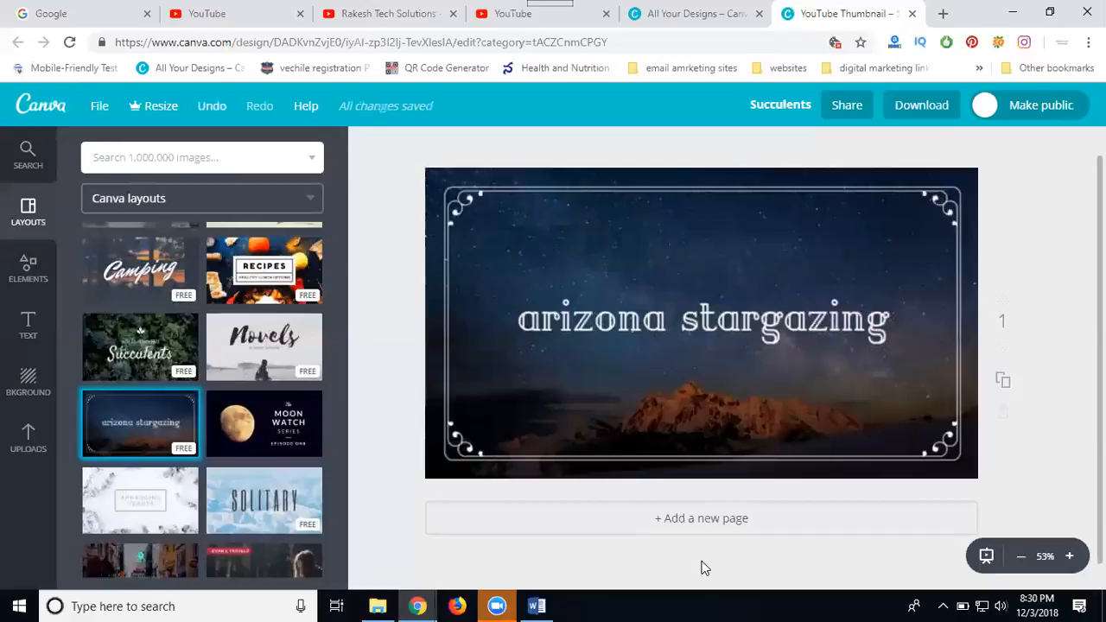
double_click(751, 317)
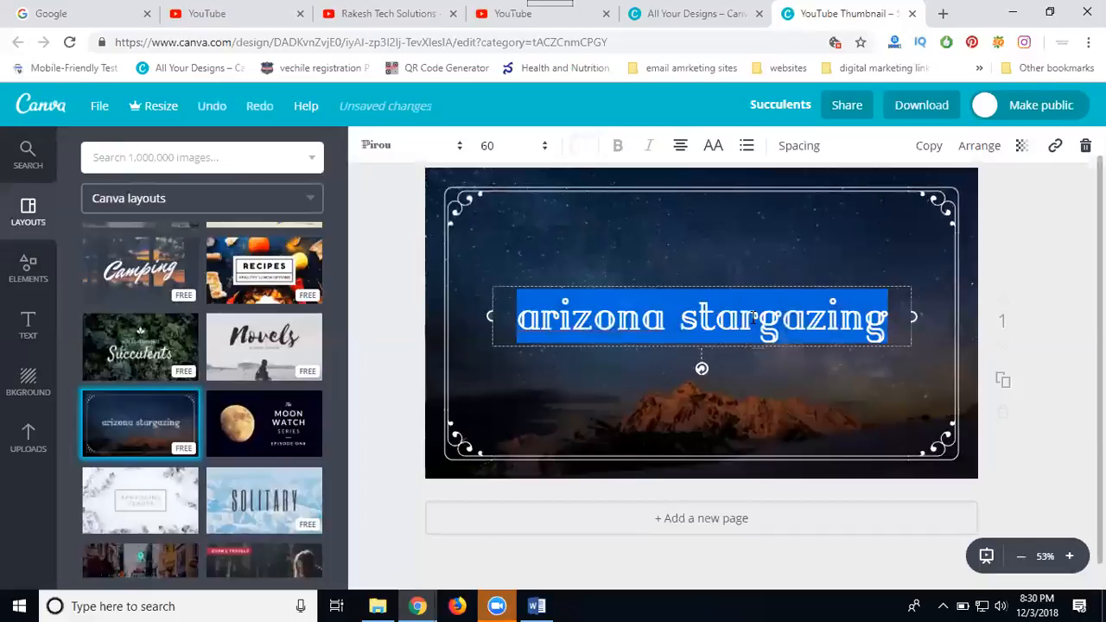
text(Are you looking for freelance logo designers in madhapur)
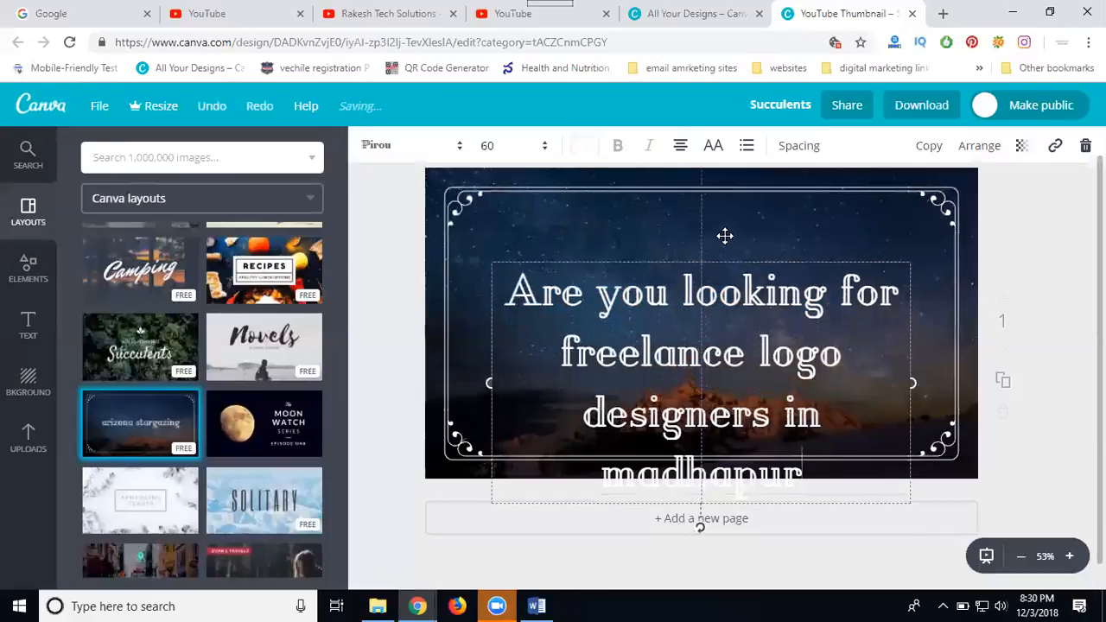
- Set the title's font size to 56 and fit its narrowed text box into the right side of the thumbnail frame
click(507, 147)
click(502, 316)
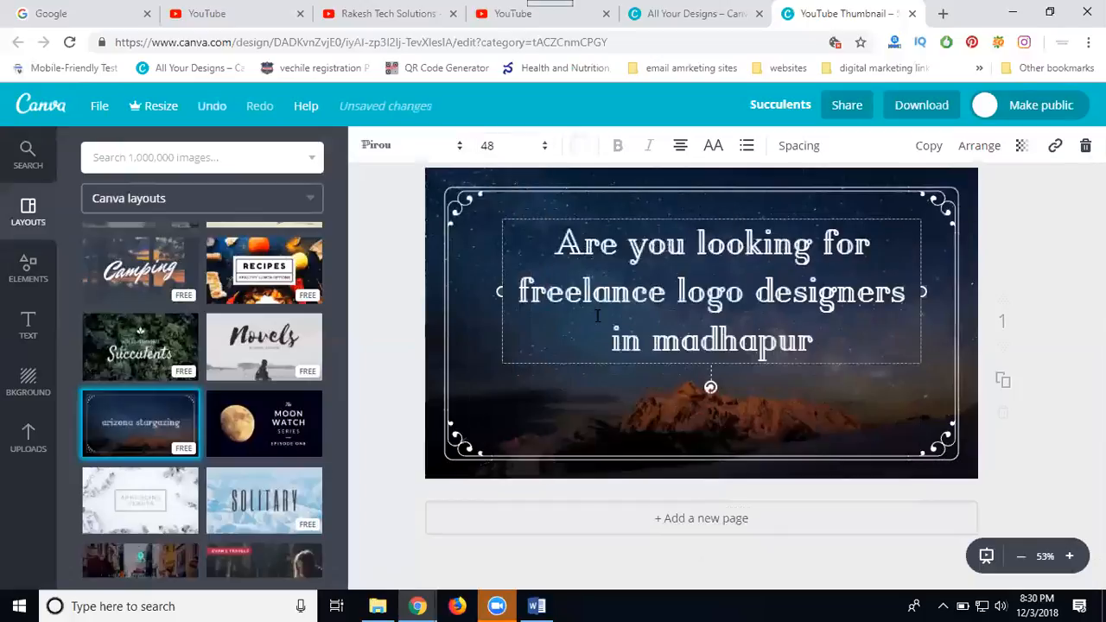
click(495, 154)
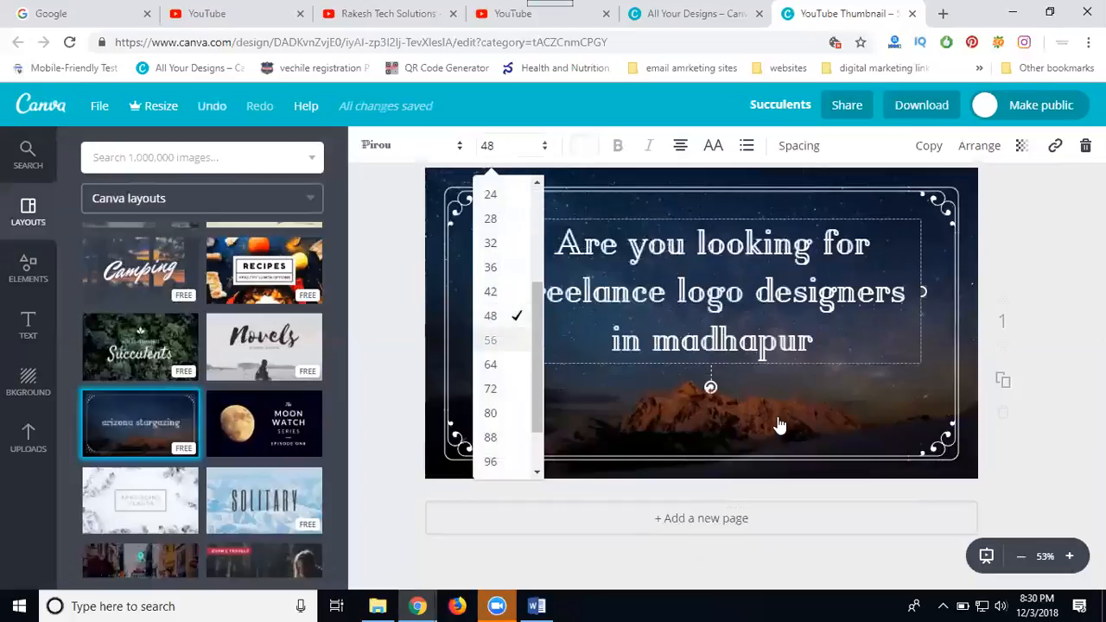
click(490, 340)
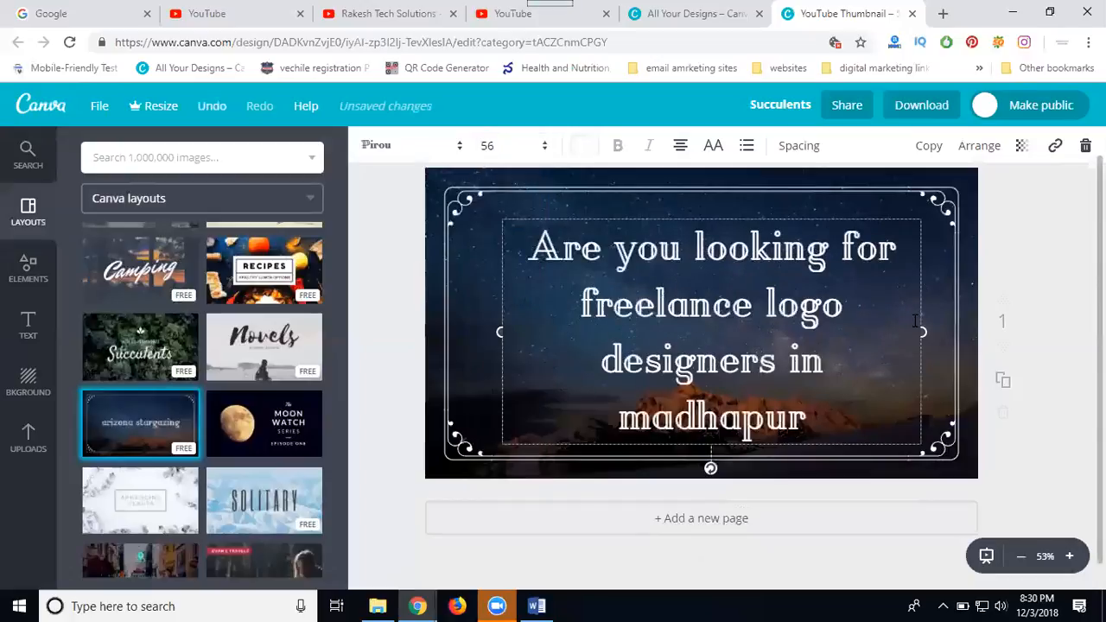
mouse_move(928, 316)
mouse_down()
mouse_move(967, 311)
mouse_move(925, 323)
mouse_up()
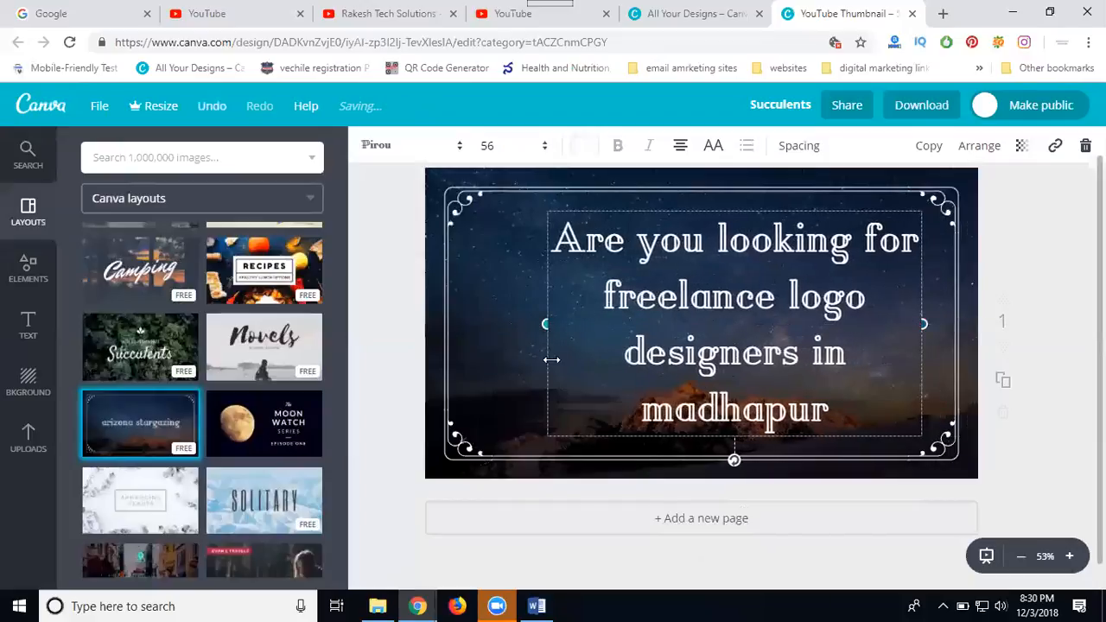
drag(531, 371, 563, 372)
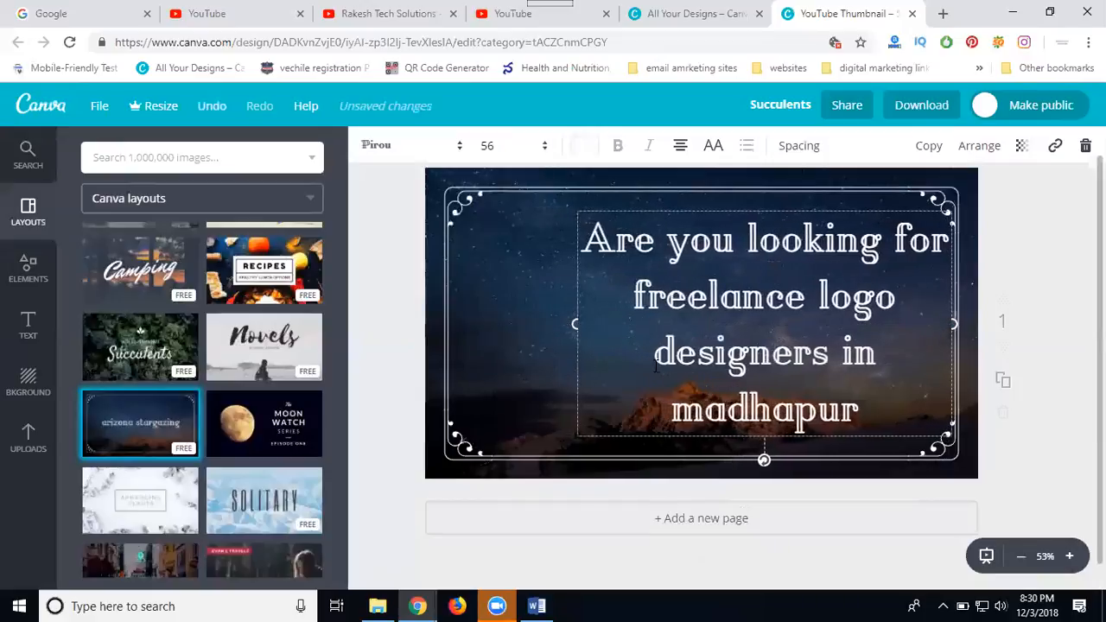
click(1037, 248)
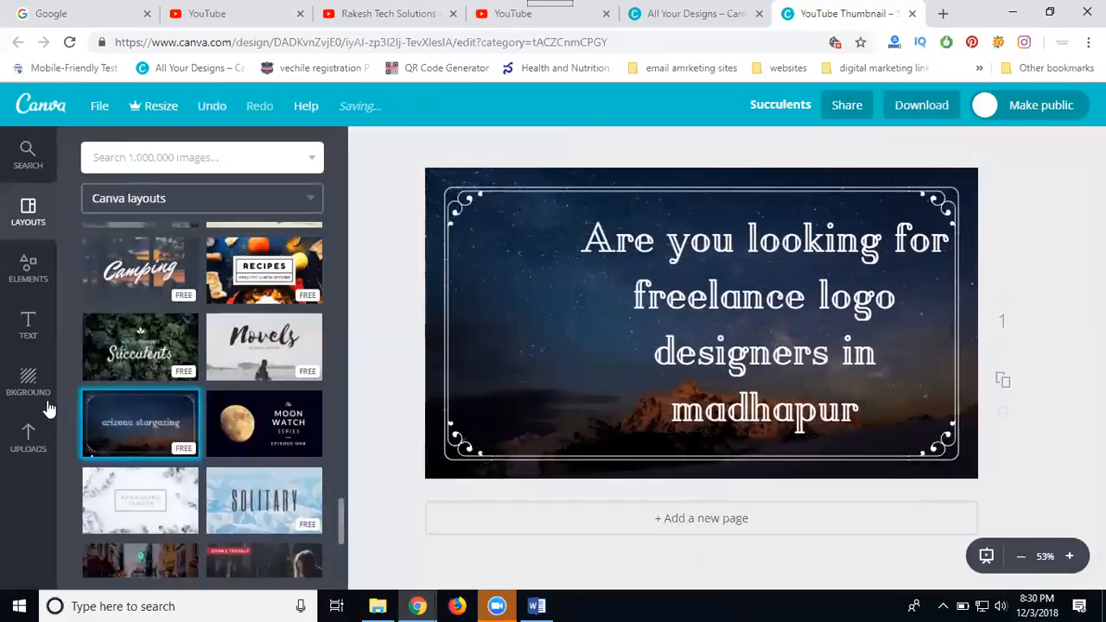
- Place the uploaded cut-out photo of the couple giving thumbs-up in the lower-left area of the thumbnail
click(28, 438)
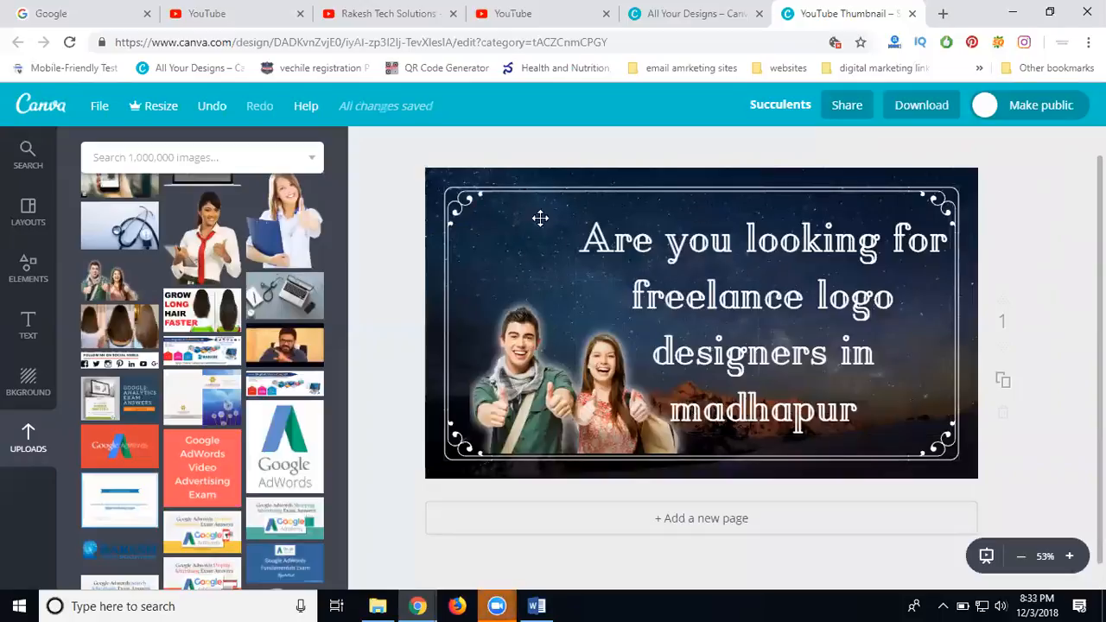
click(733, 296)
double_click(732, 296)
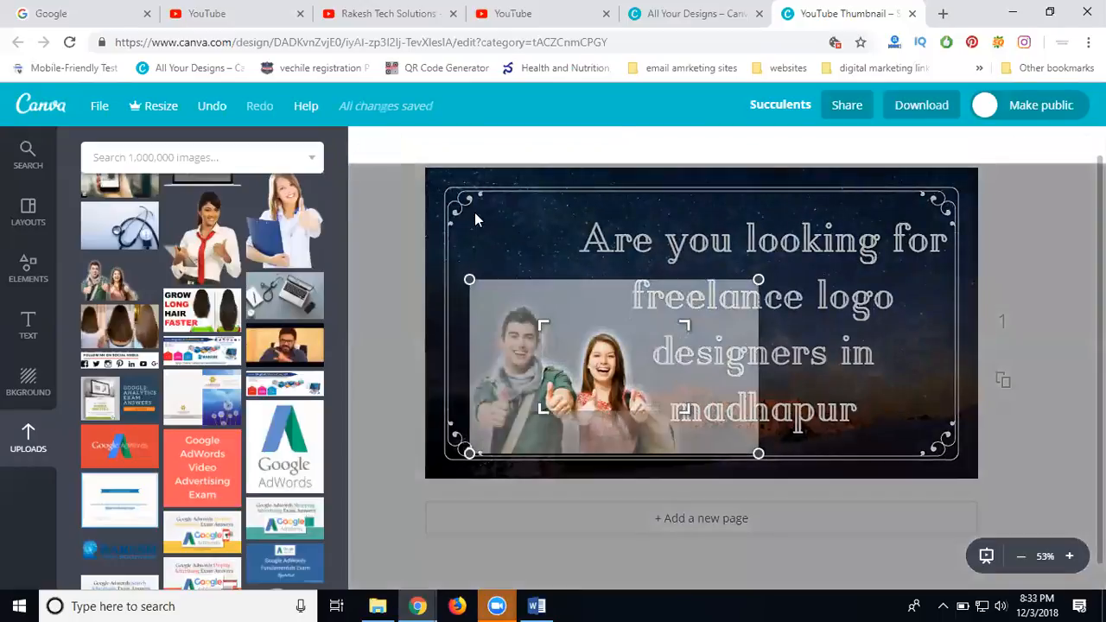
click(397, 145)
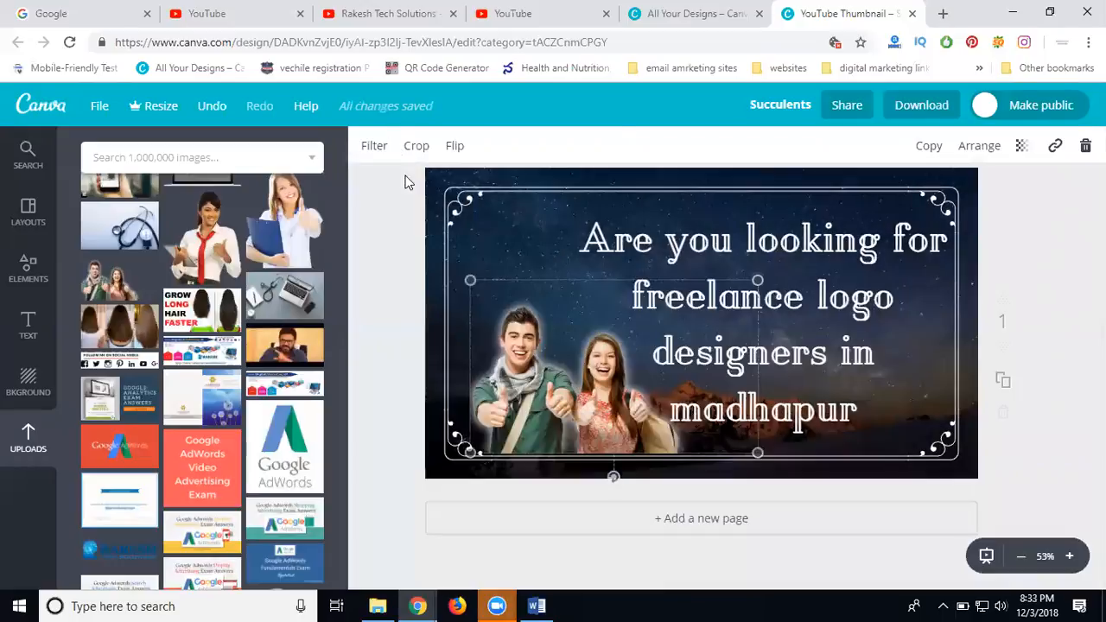
click(855, 234)
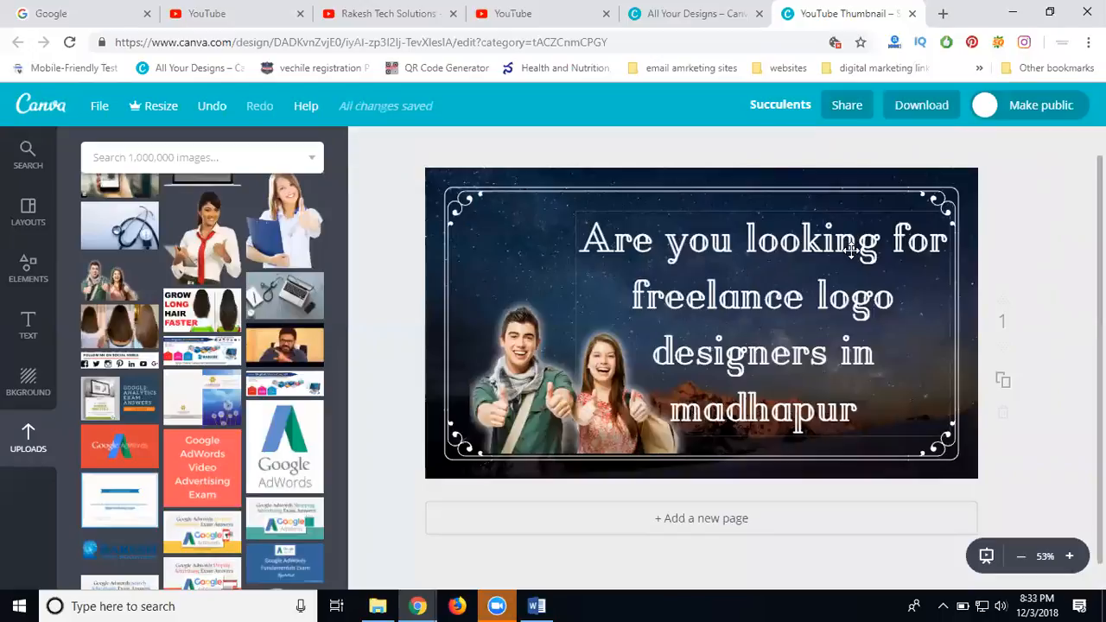
- Convert the title text to uppercase and set its font size to 42
click(849, 250)
click(849, 250)
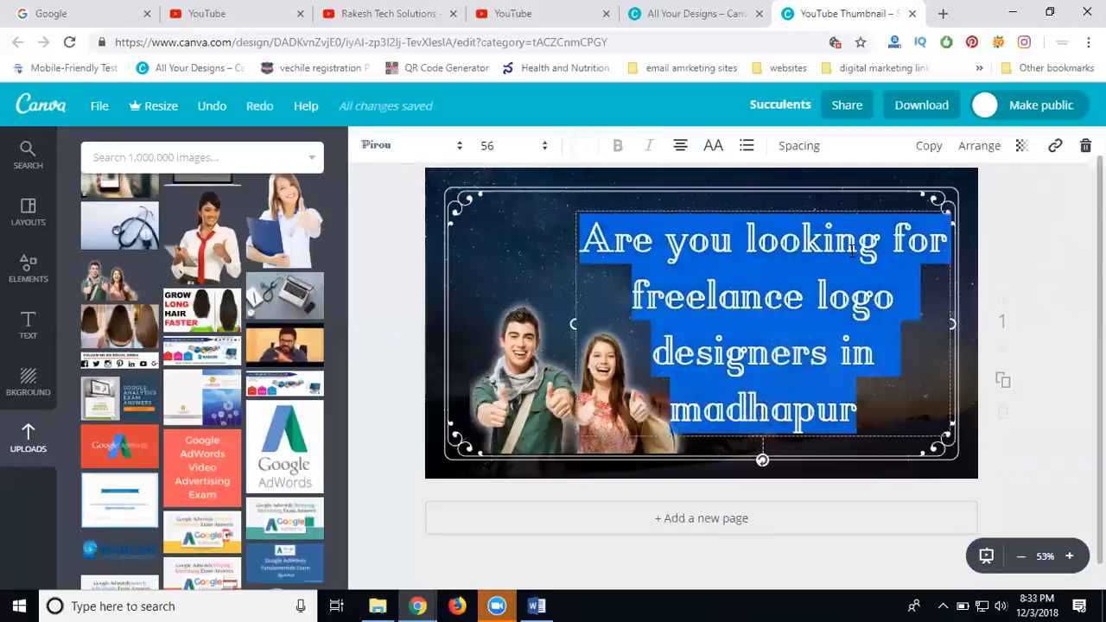
click(713, 147)
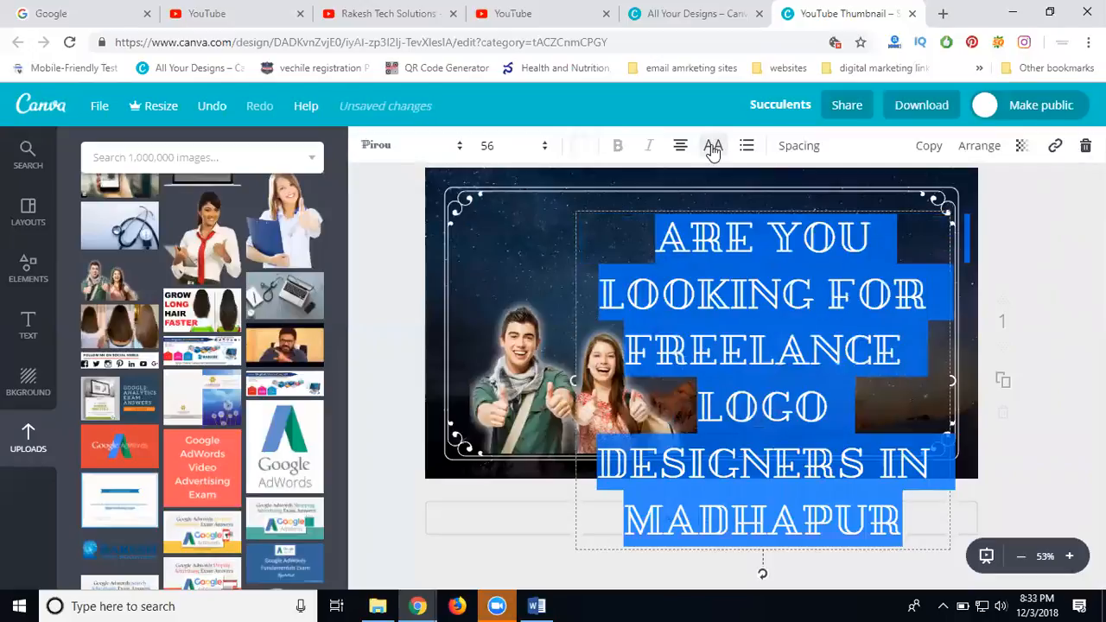
click(489, 145)
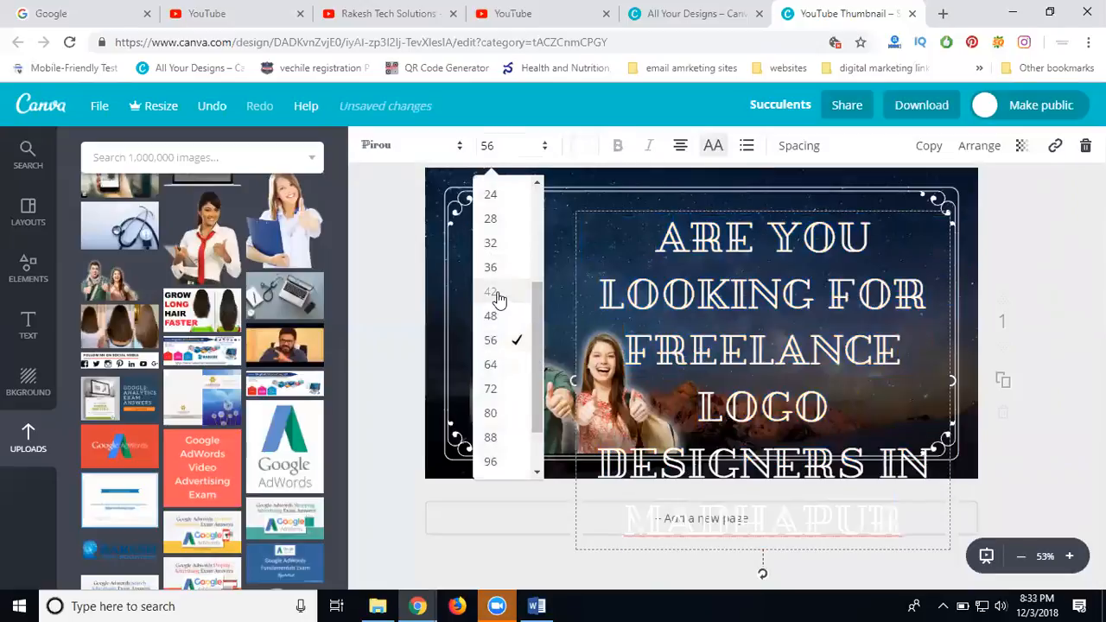
click(492, 292)
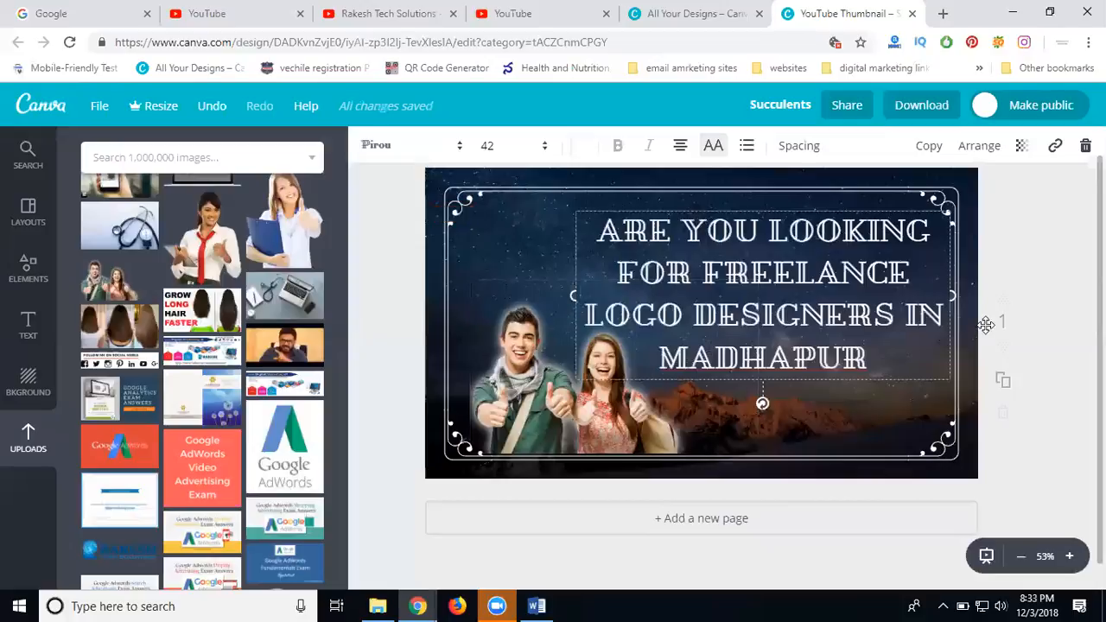
click(1015, 257)
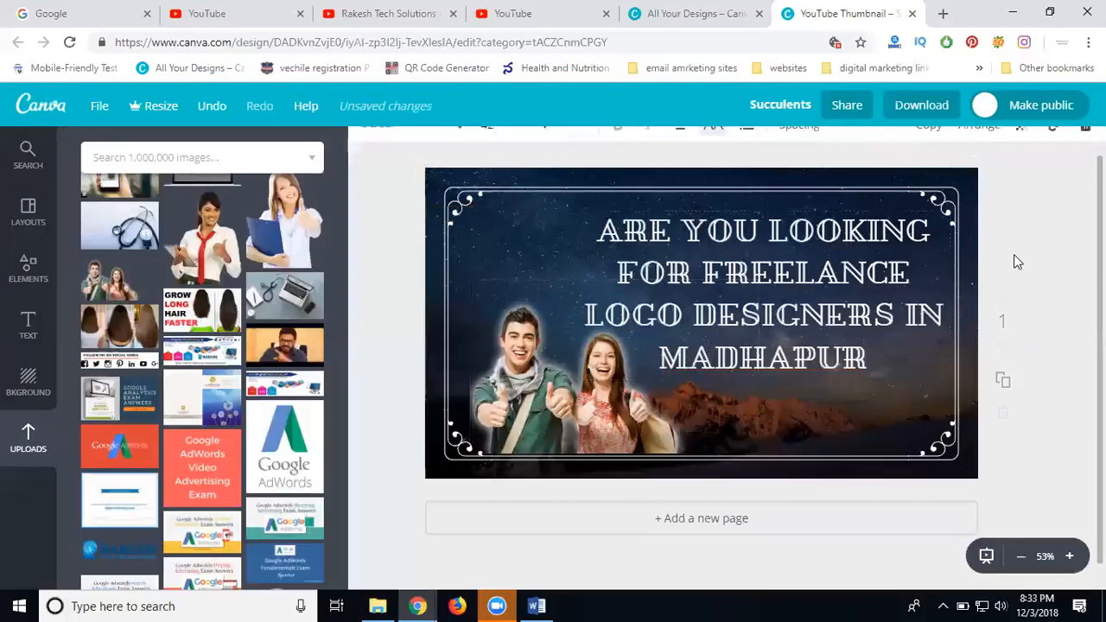
click(805, 278)
click(405, 147)
click(1067, 223)
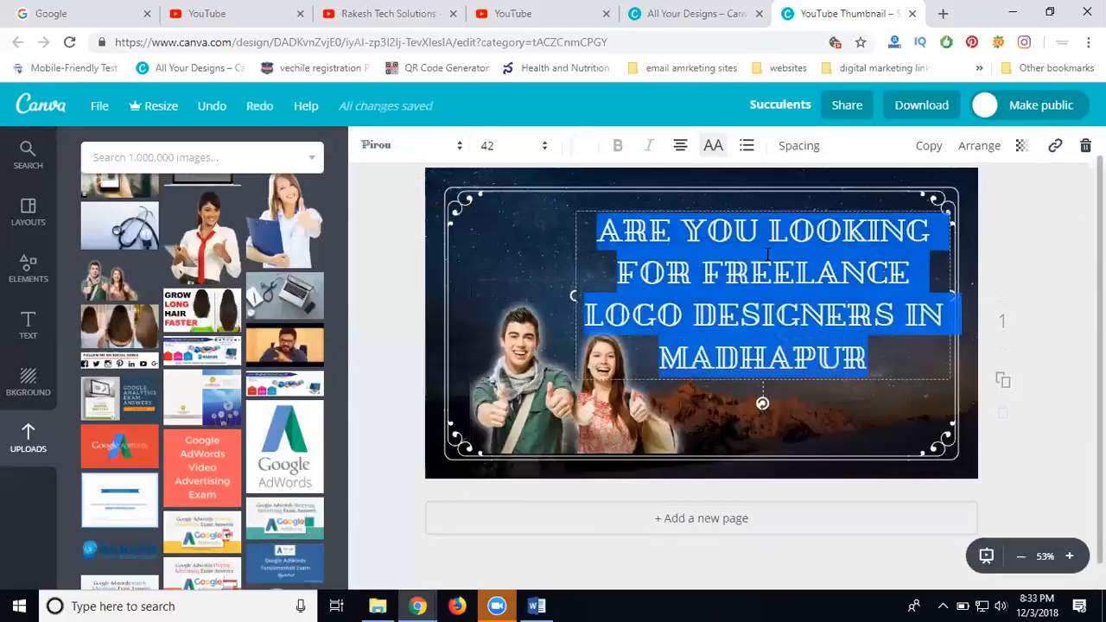
click(1000, 254)
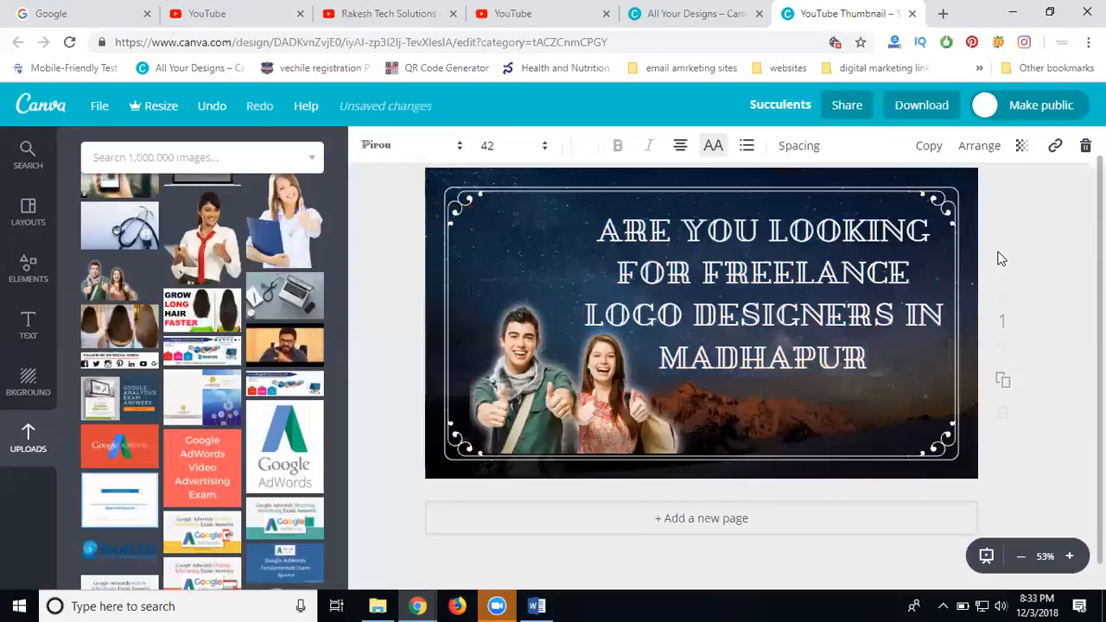
- Add a question mark at the end of the title, after "MADHAPUR"
click(885, 352)
click(885, 352)
click(884, 352)
text(?)
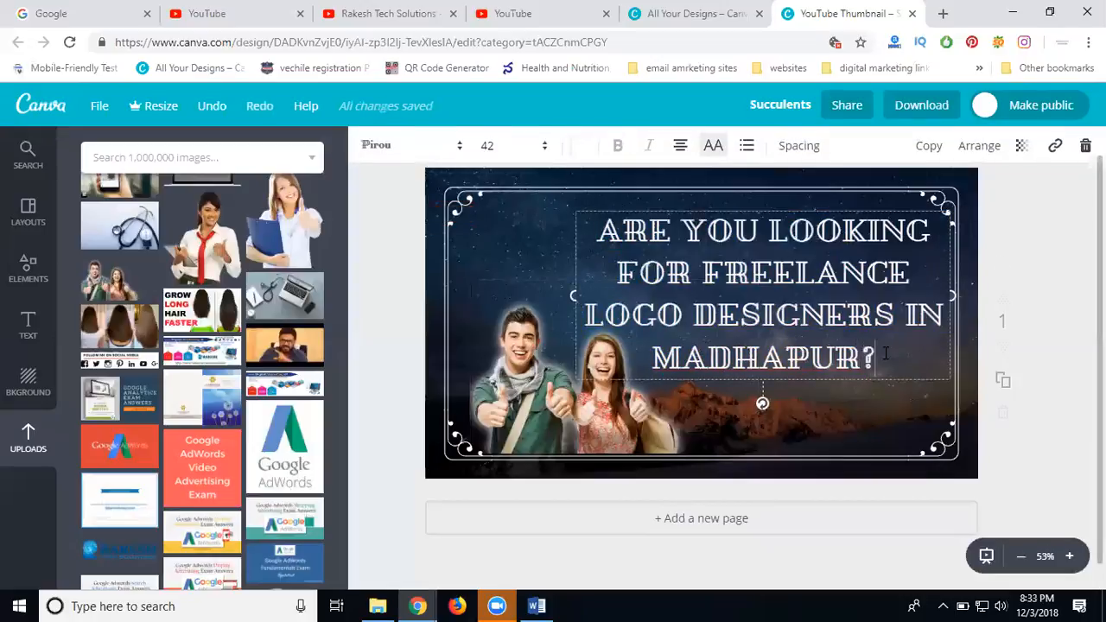
- Download the finished thumbnail design as a PNG file
click(979, 186)
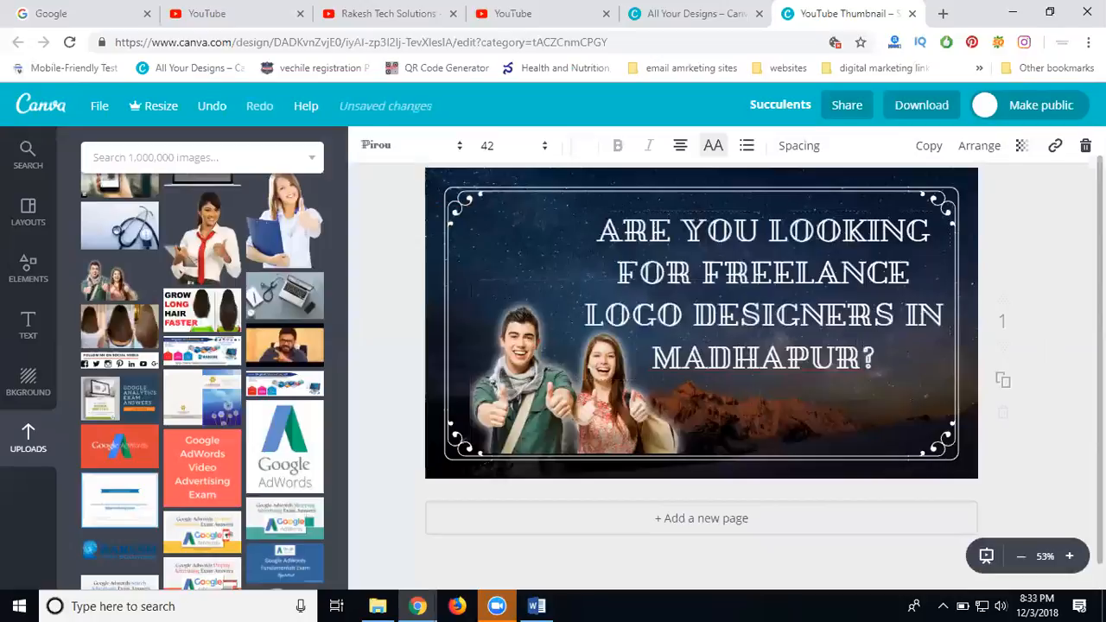
click(916, 109)
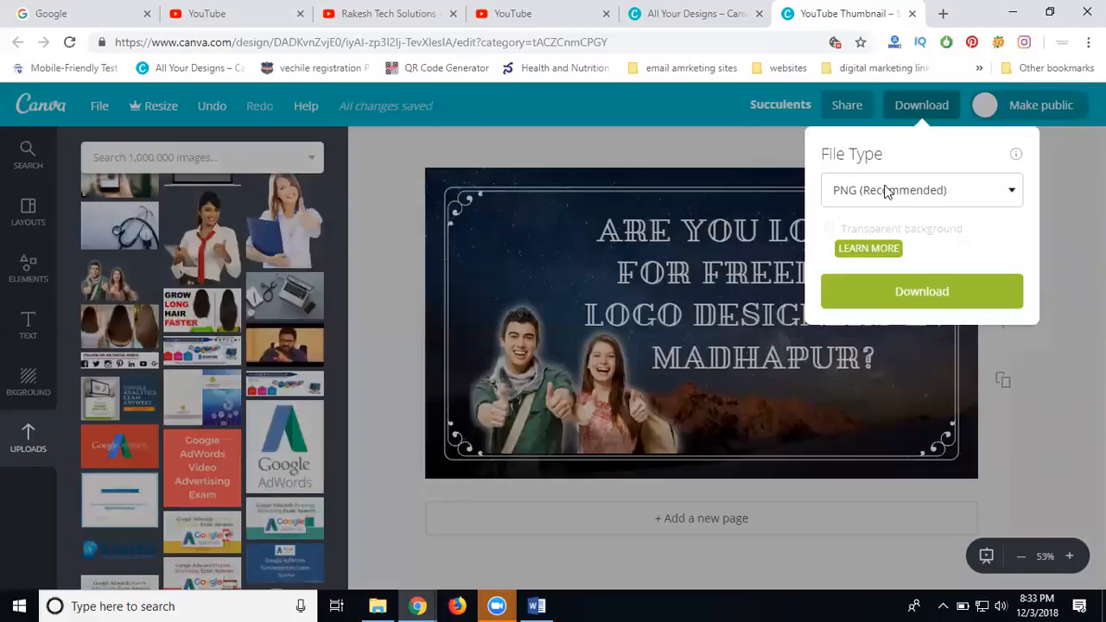
click(887, 191)
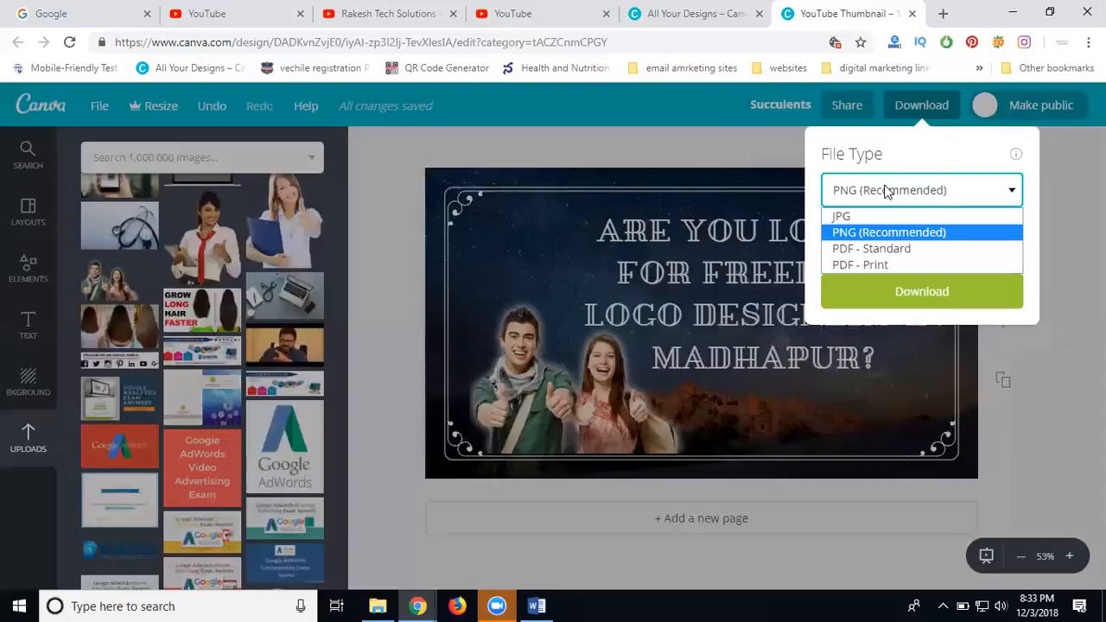
click(863, 233)
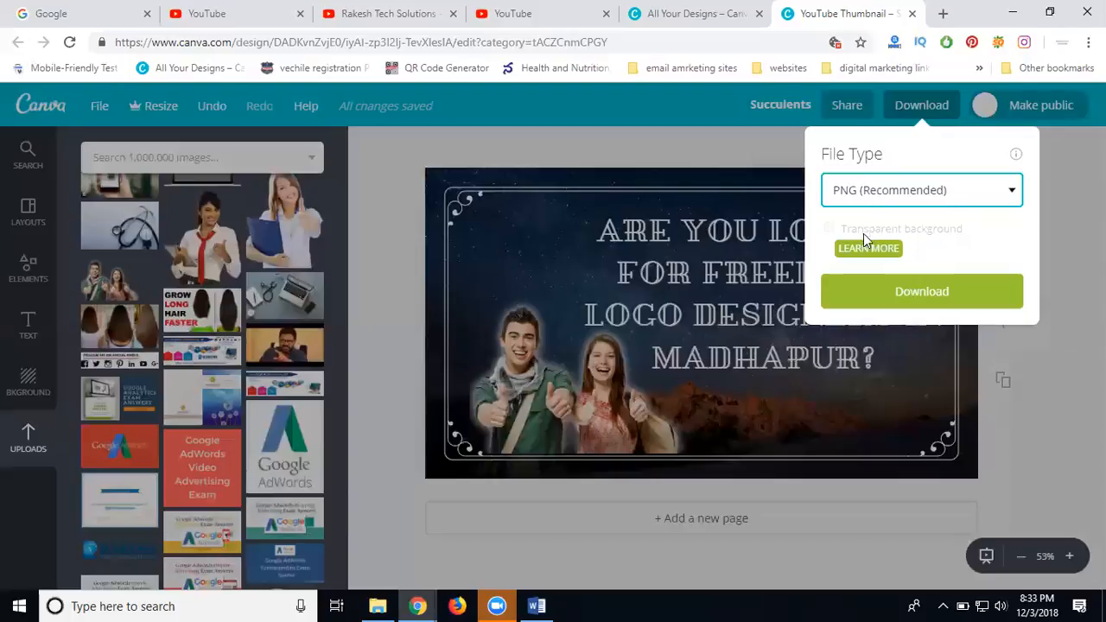
click(878, 287)
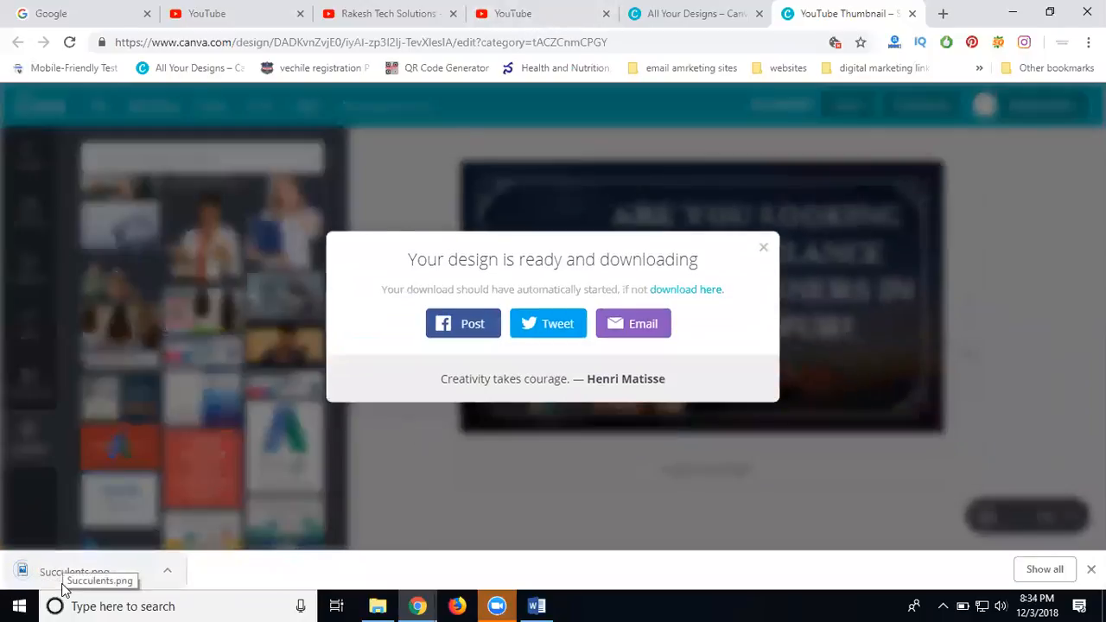
- Switch to the YouTube video editor, start choosing a custom thumbnail, and rename Succulents in Downloads as "Are you looking for freelance logo designers in madhapur"
click(519, 11)
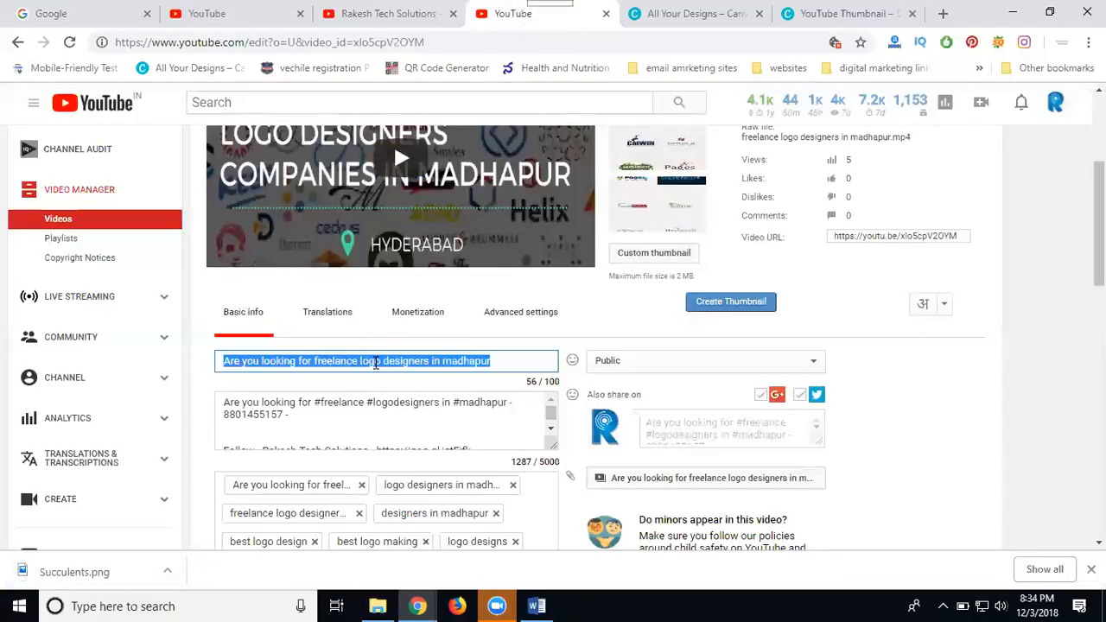
click(643, 254)
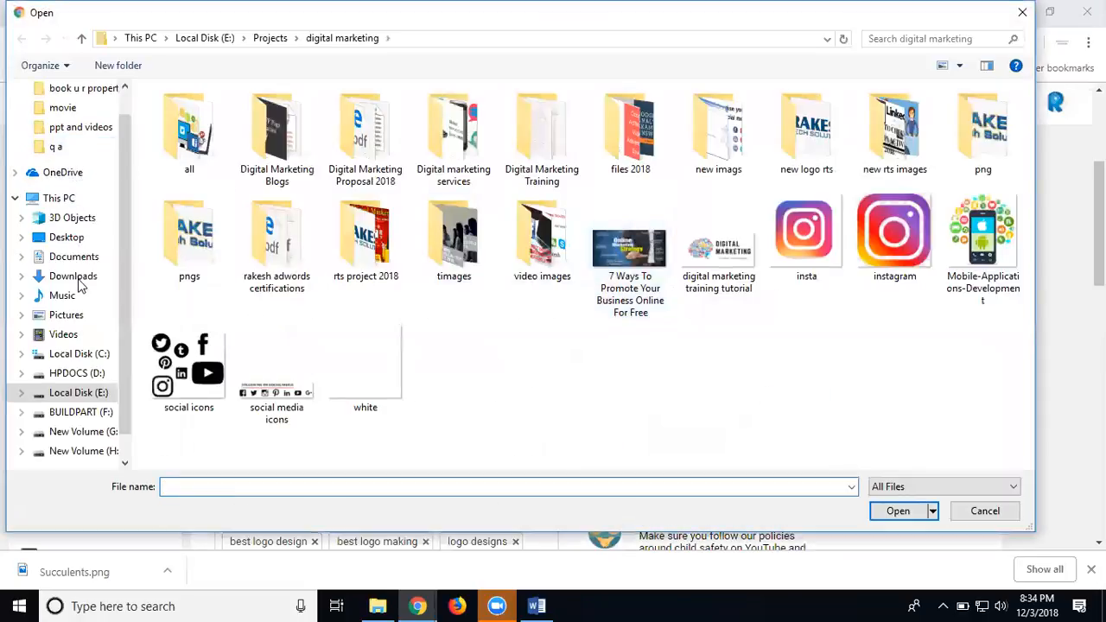
click(78, 285)
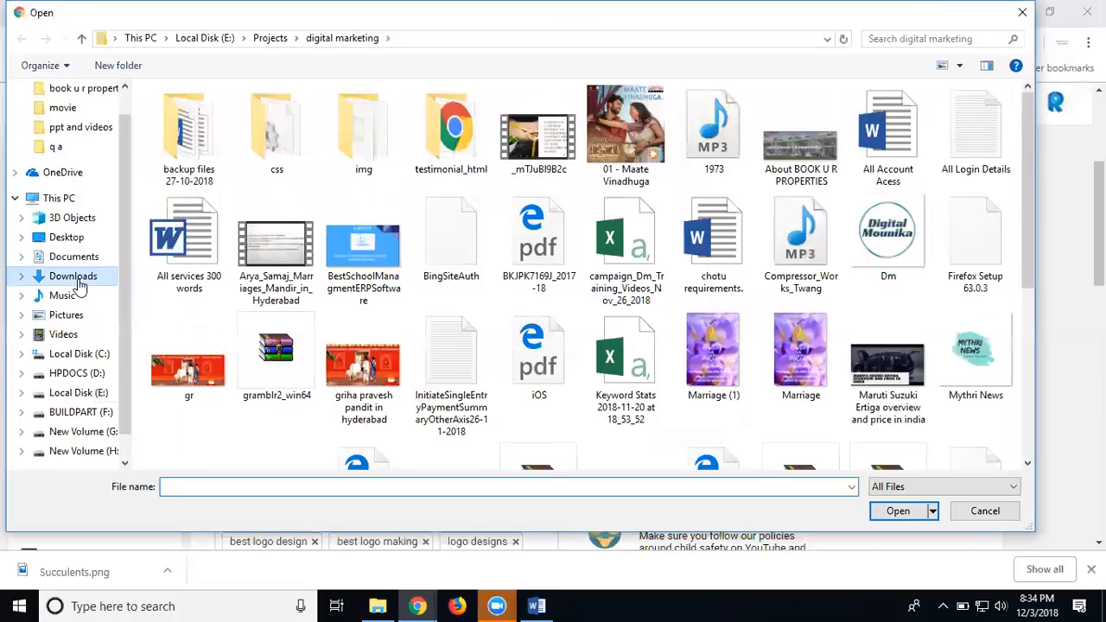
scroll(635, 308, down, 3)
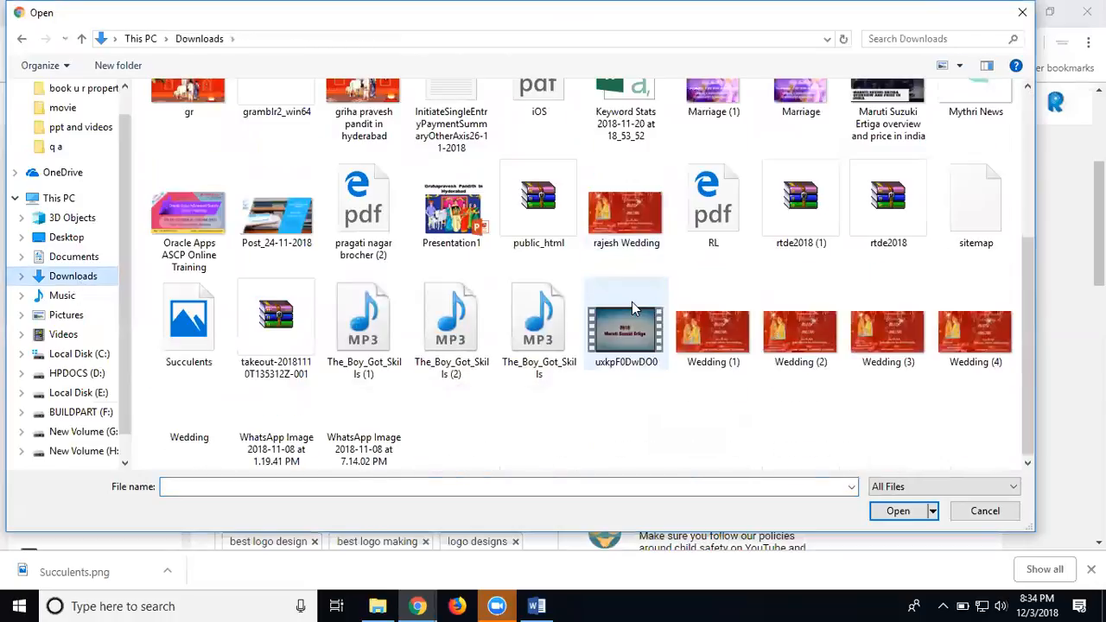
click(173, 363)
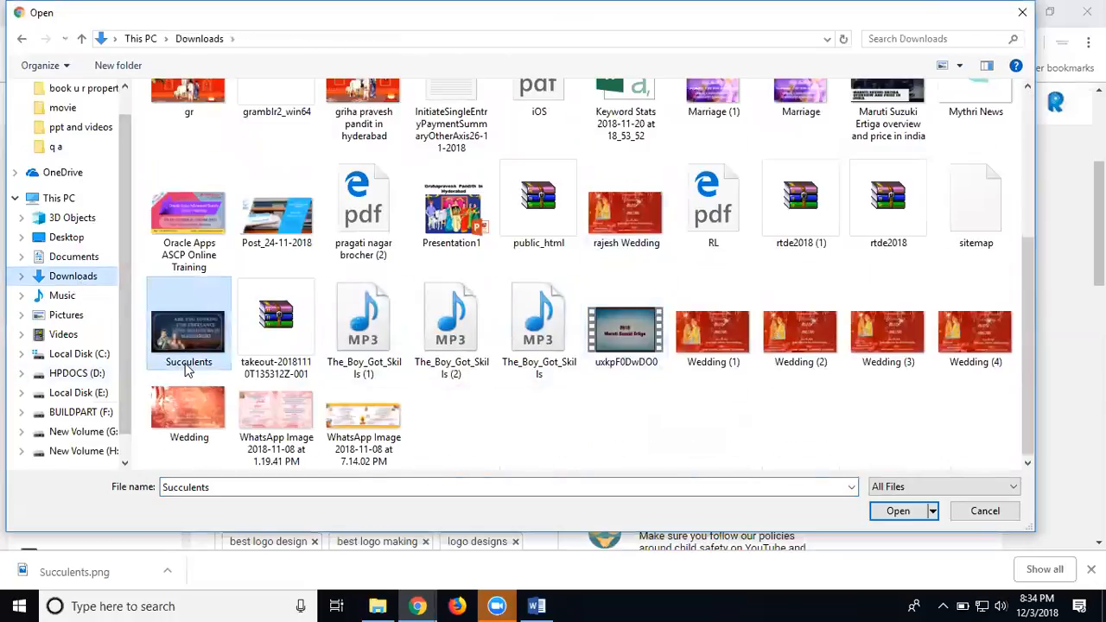
click(185, 363)
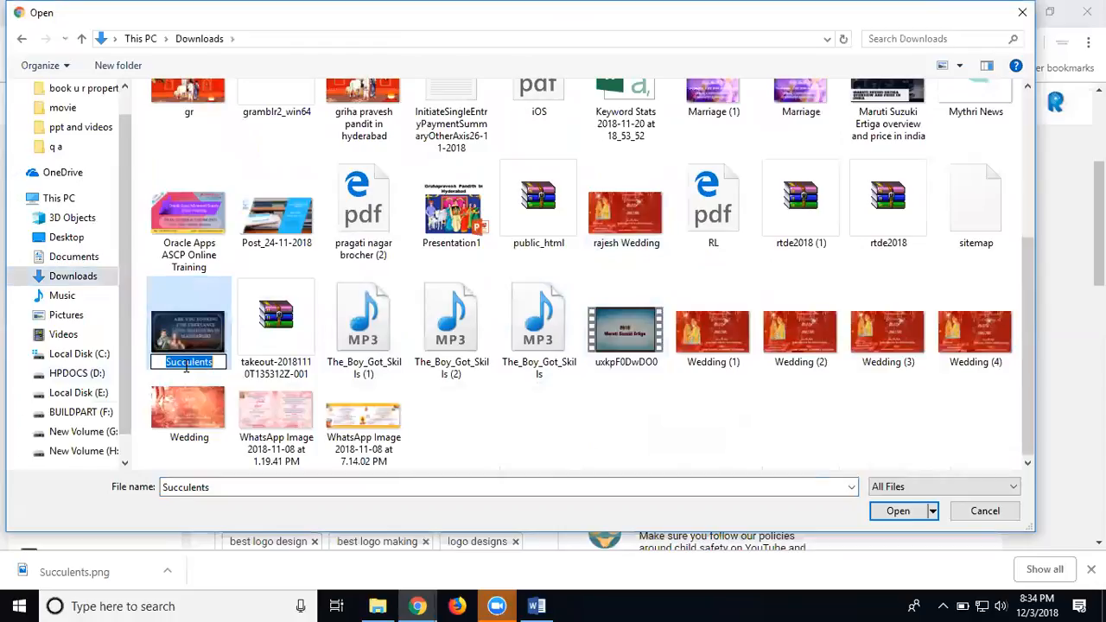
text(Are you looking for freelance logo designers in madhapur)
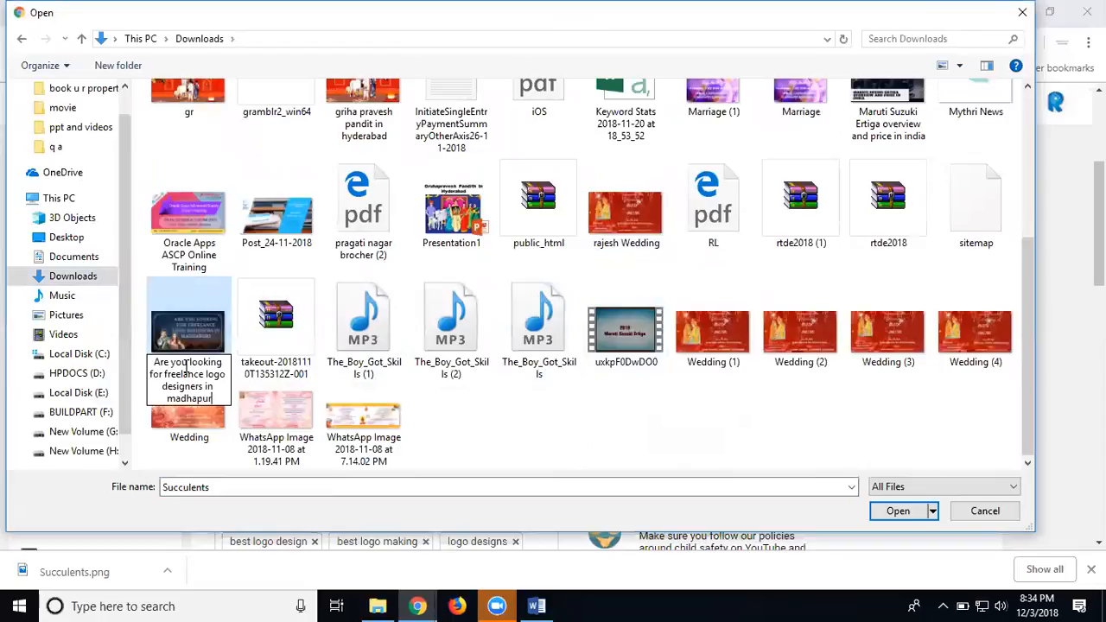
- Upload the renamed image as the video's custom thumbnail and save the changes
double_click(196, 344)
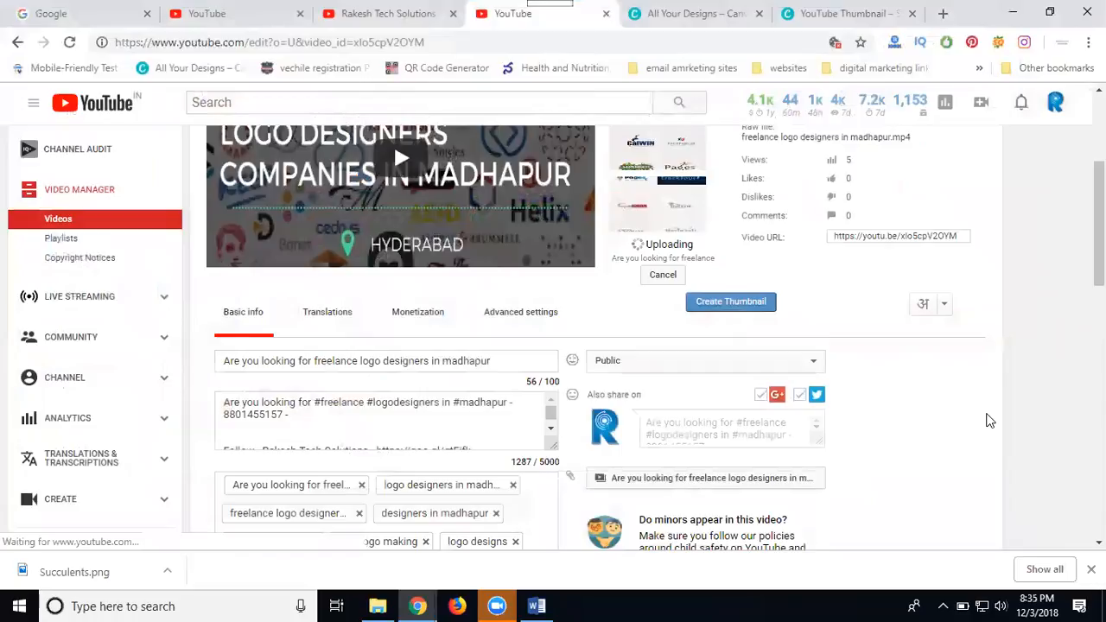
scroll(1050, 423, up, 3)
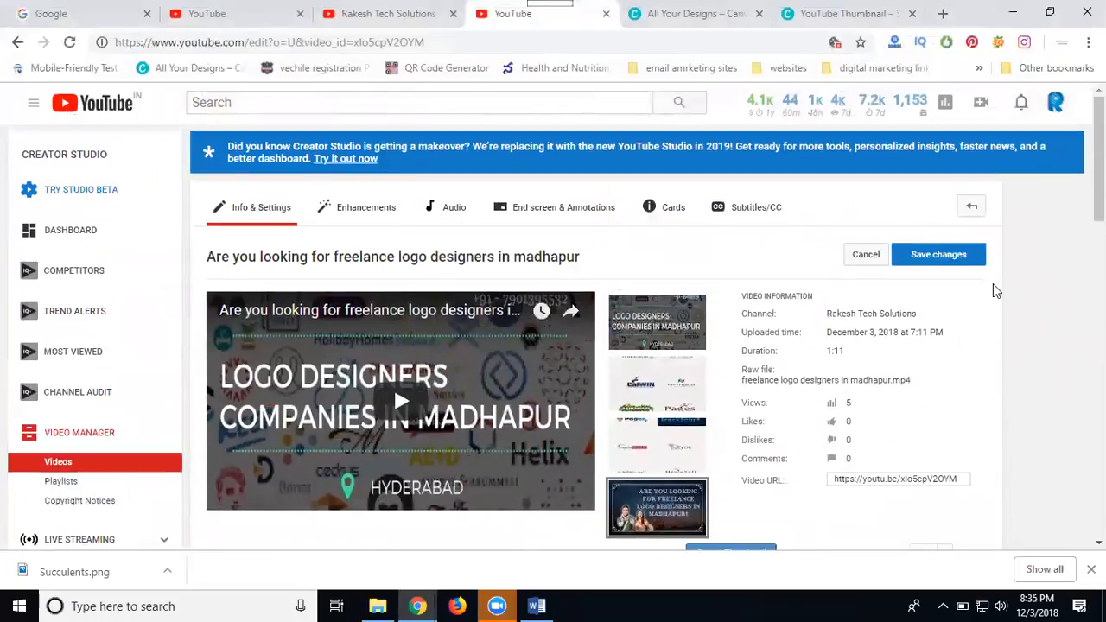
click(938, 255)
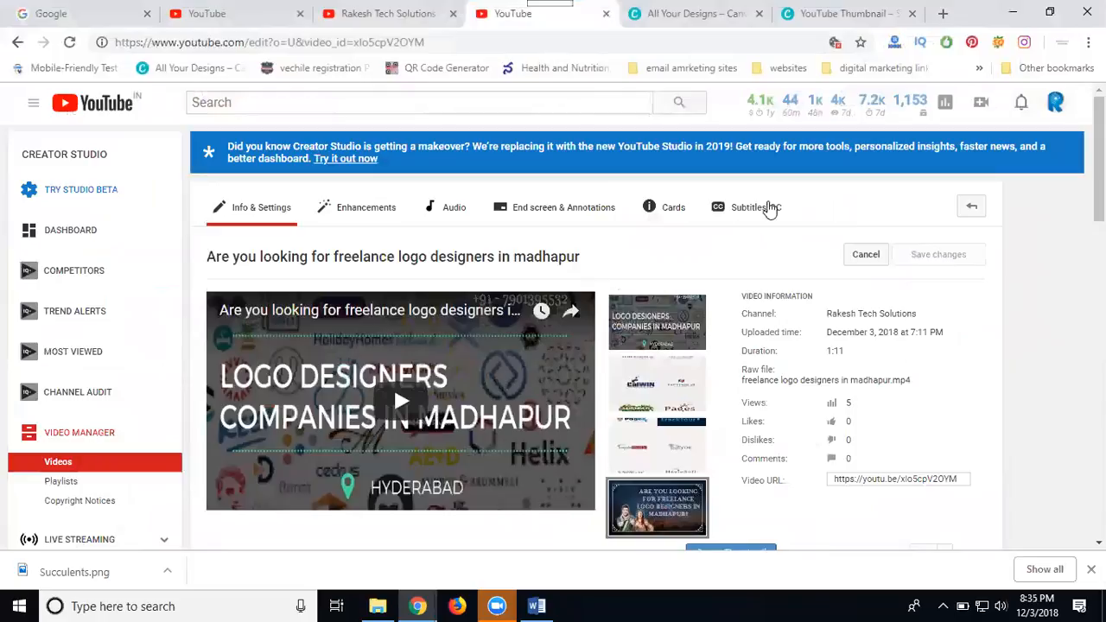
scroll(405, 339, down, 2)
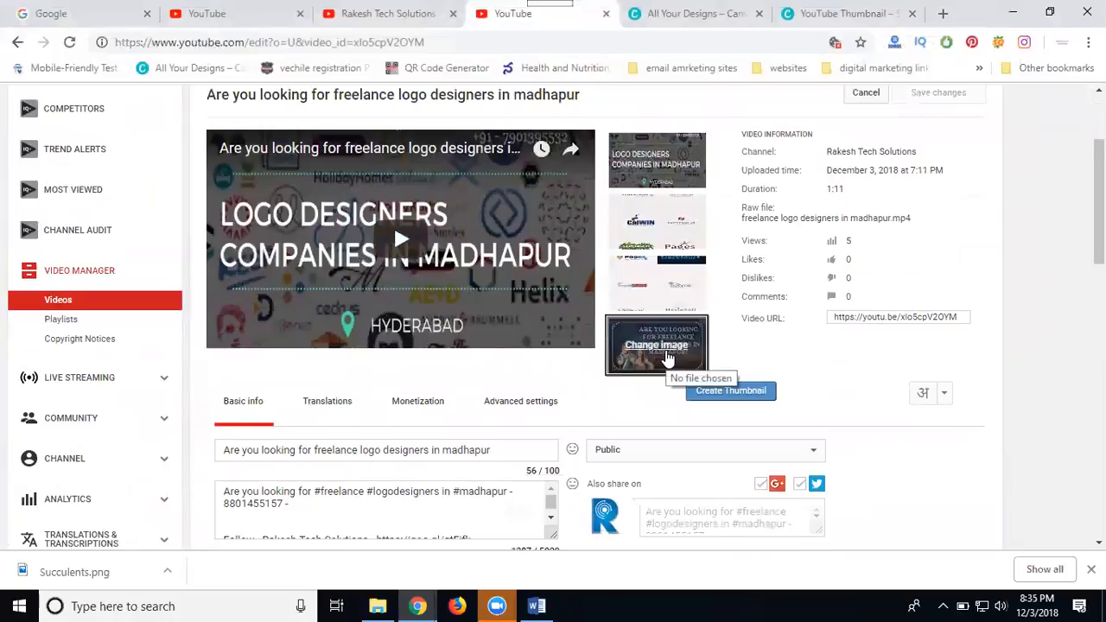
click(806, 14)
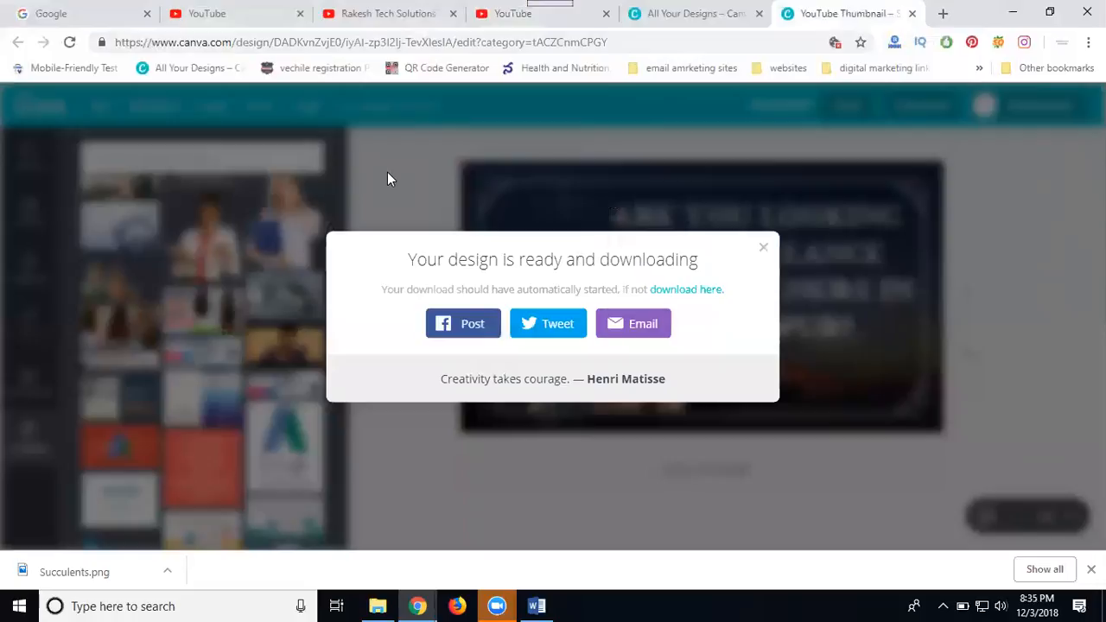
click(494, 13)
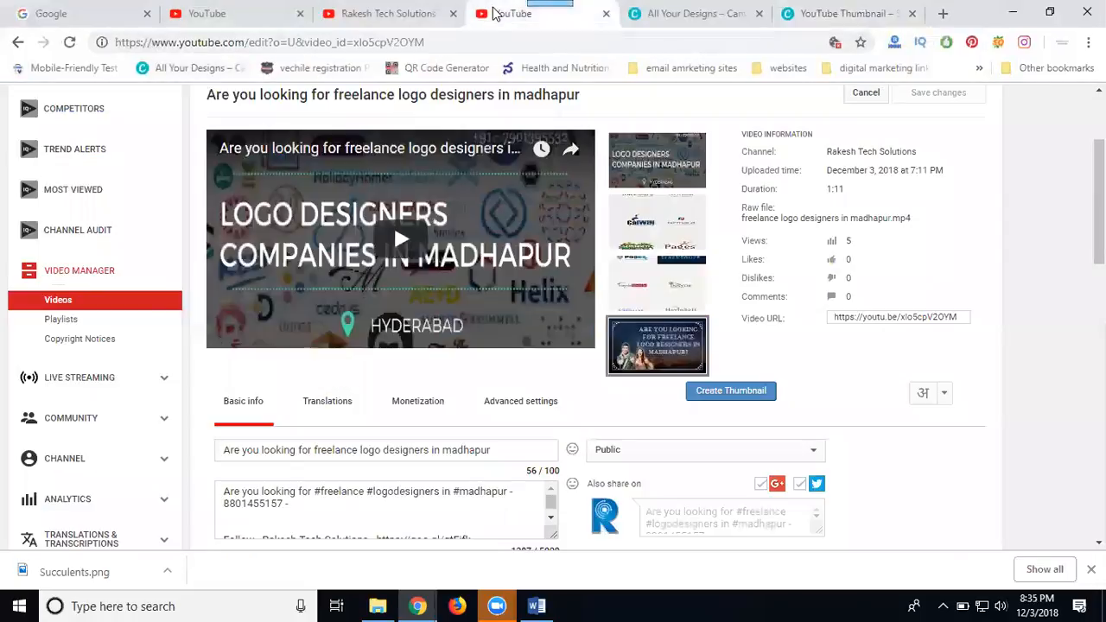
- Copy the video's title and search Google for "Are you looking for freelance logo designers in madhapur"
click(395, 444)
triple_click(394, 448)
key(ctrl+c)
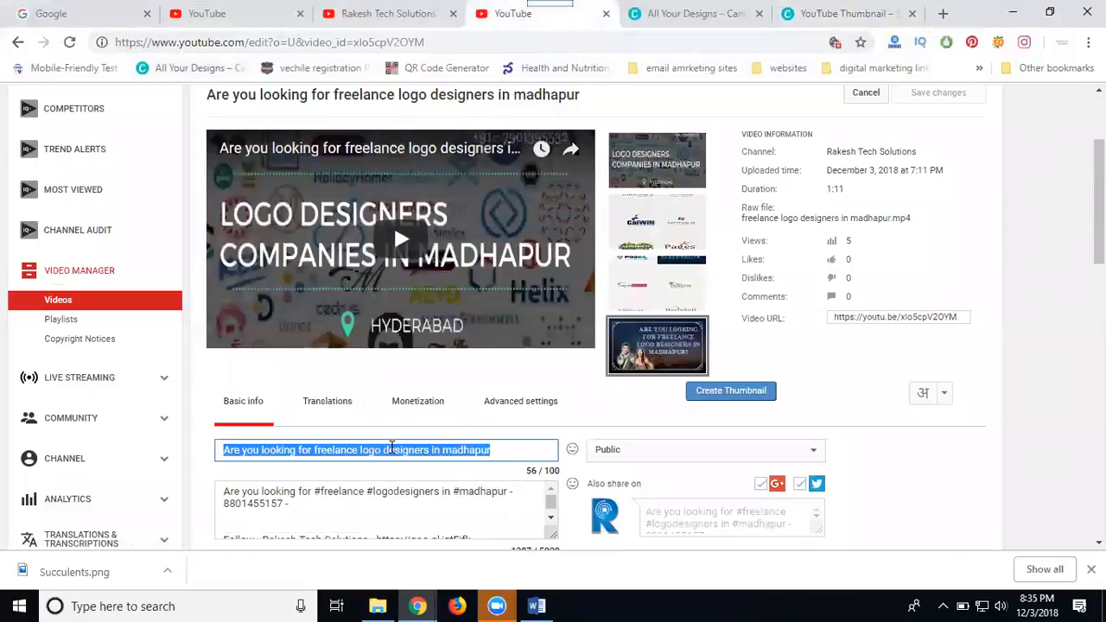
click(78, 13)
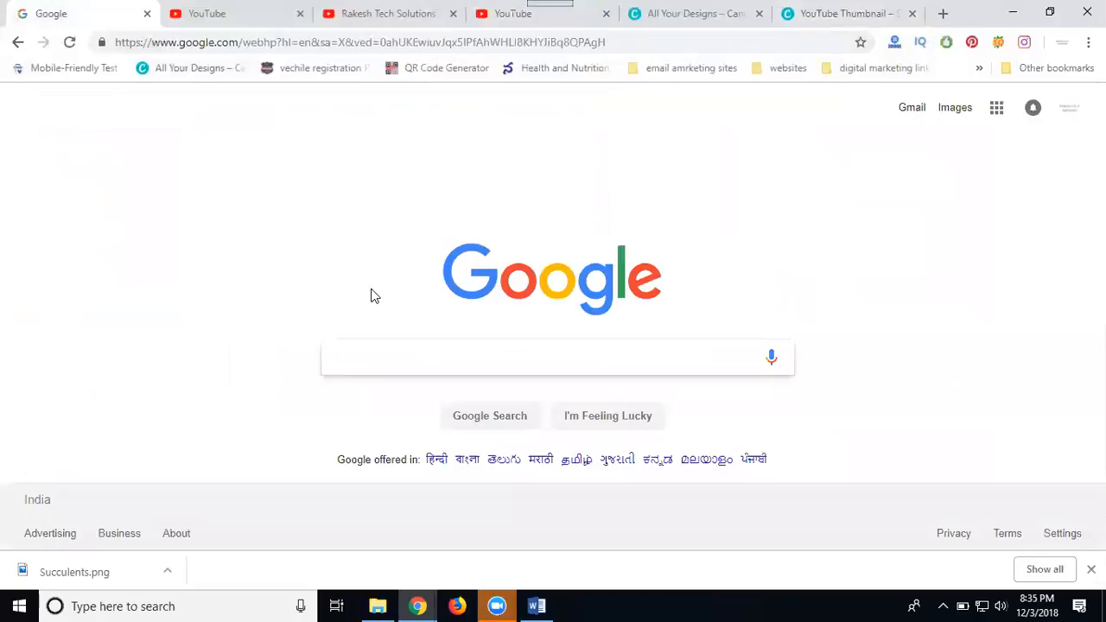
key(ctrl+v)
key(Return)
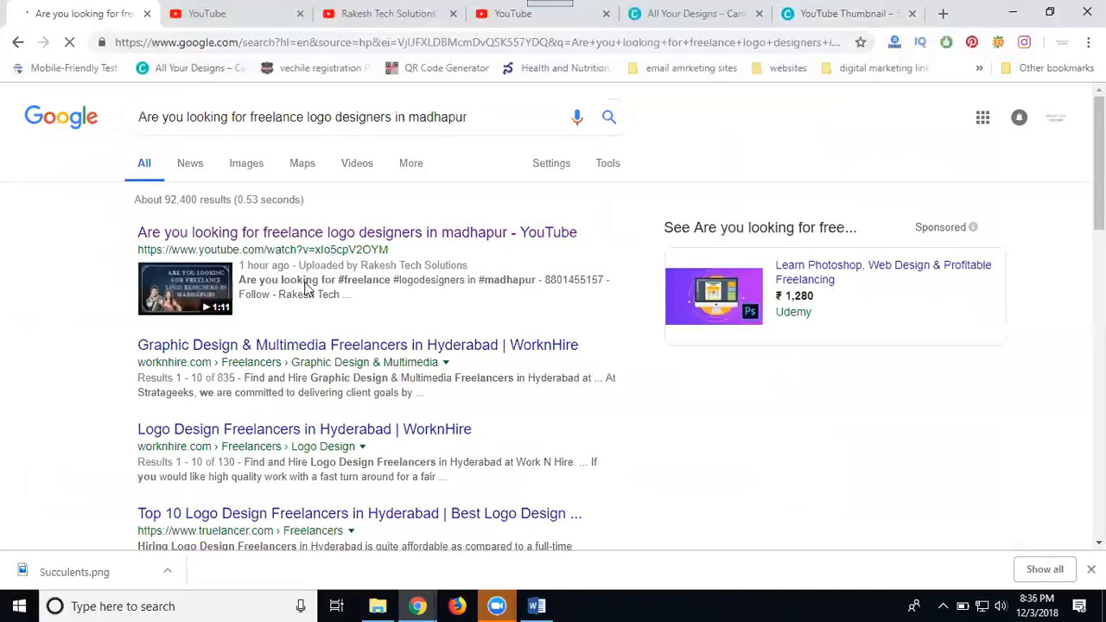
- Save the IndiaMART graphic design desk picture from the image results to Documents as "Are you looking for freelance logo designers in madhapur"
click(244, 168)
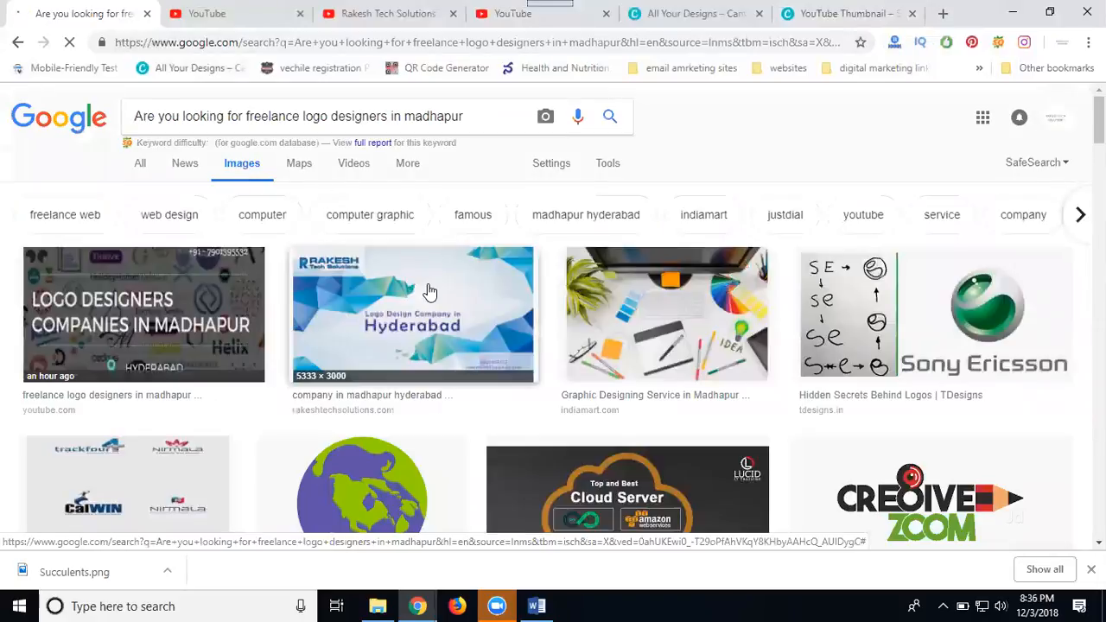
click(682, 313)
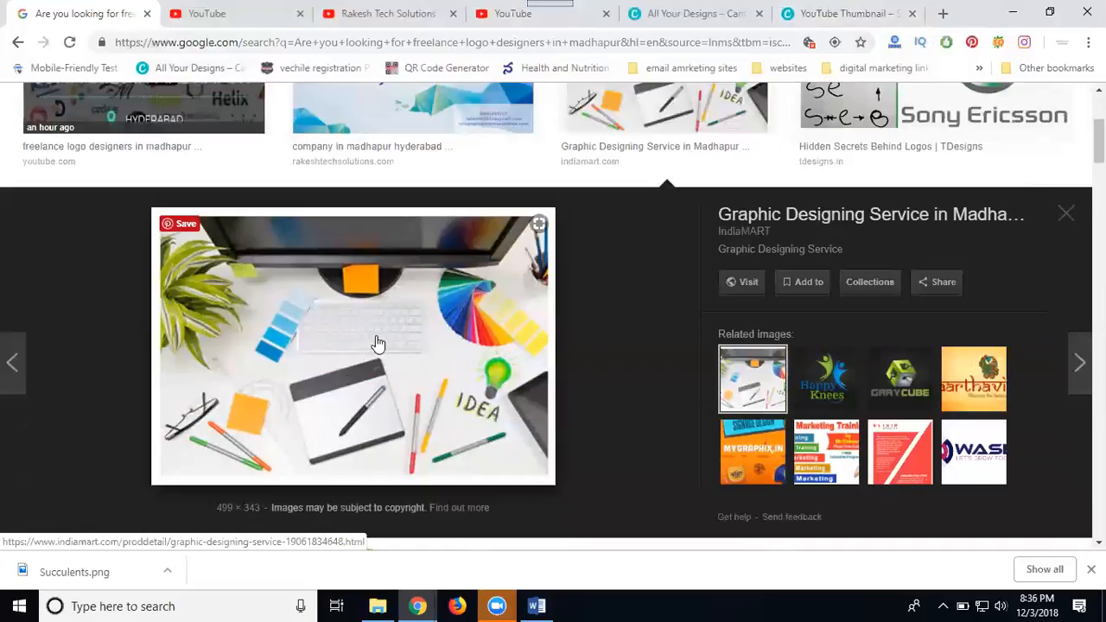
right_click(279, 302)
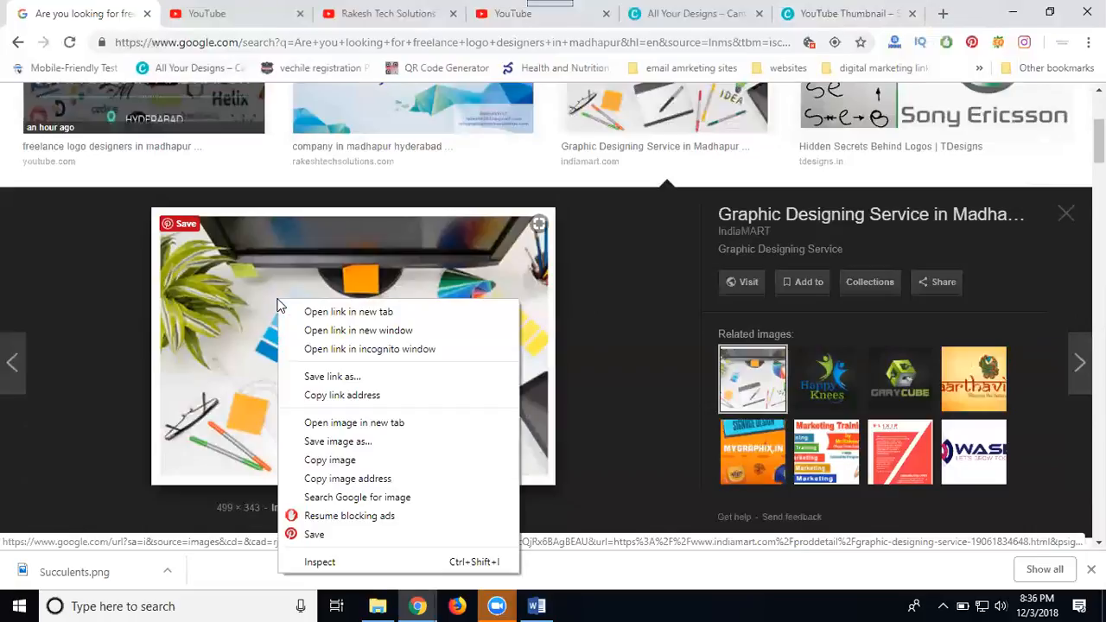
click(338, 442)
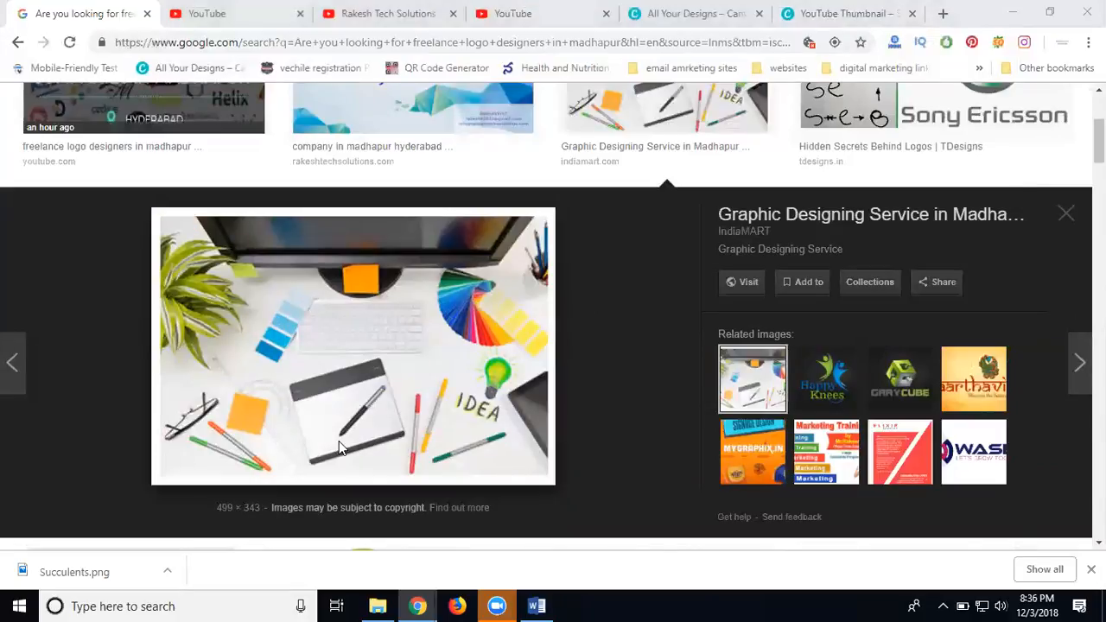
key(ctrl+v)
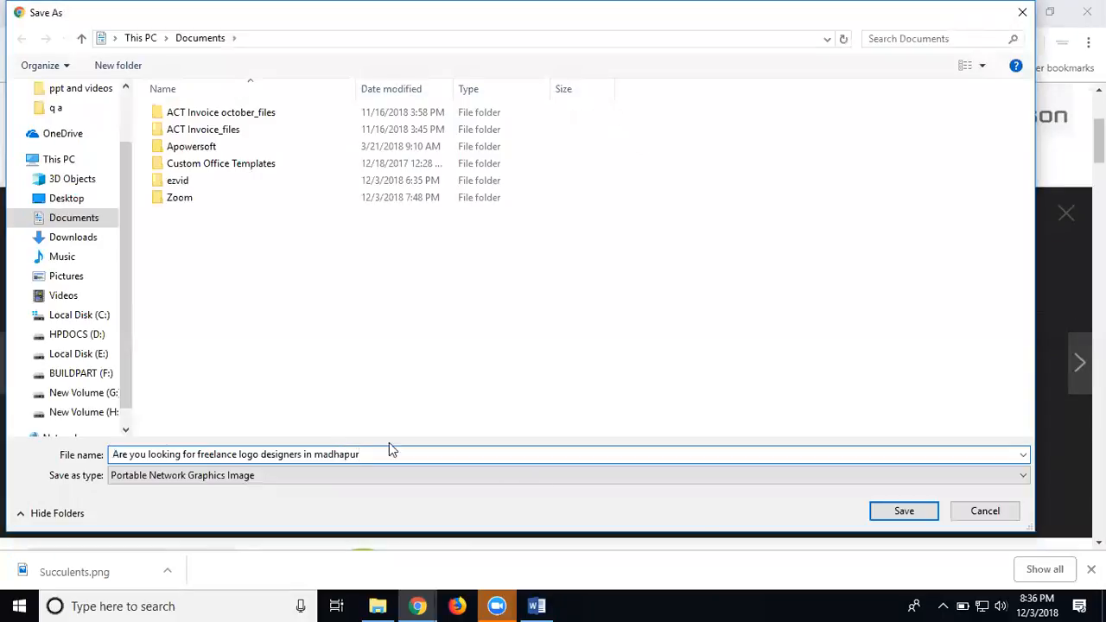
click(903, 511)
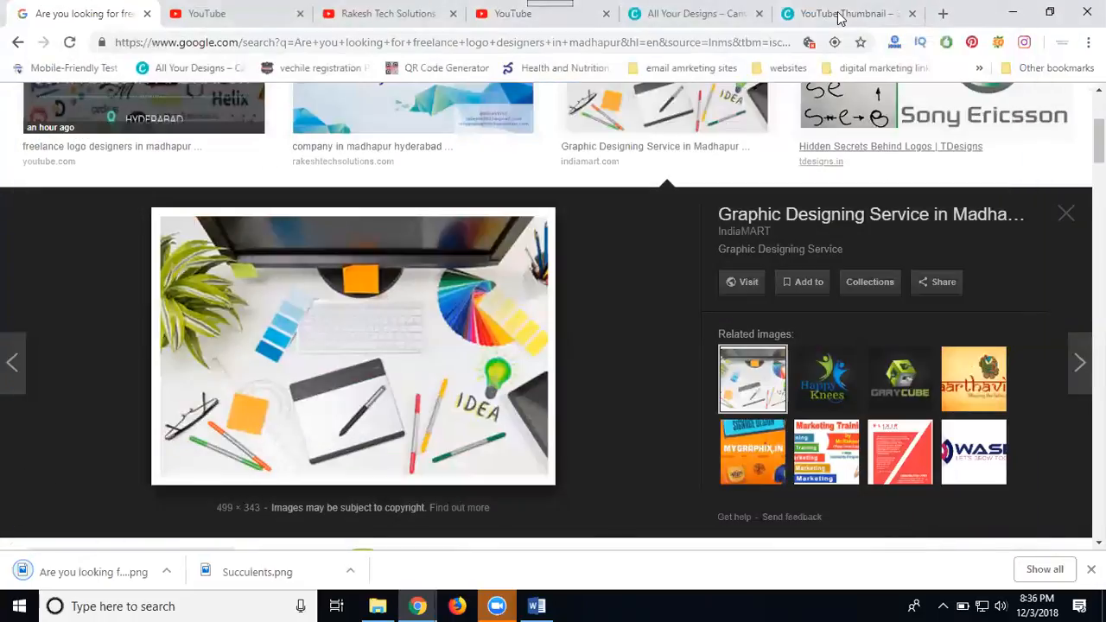
- Return to the Canva design and upload the saved graphic design desk picture from Documents
click(839, 13)
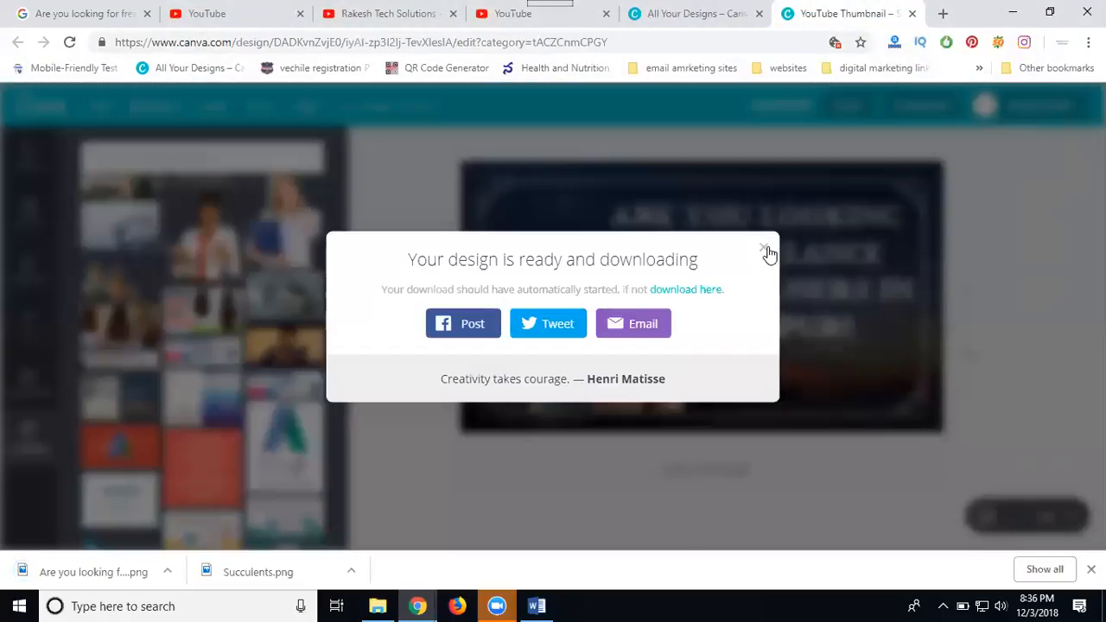
click(764, 248)
click(30, 440)
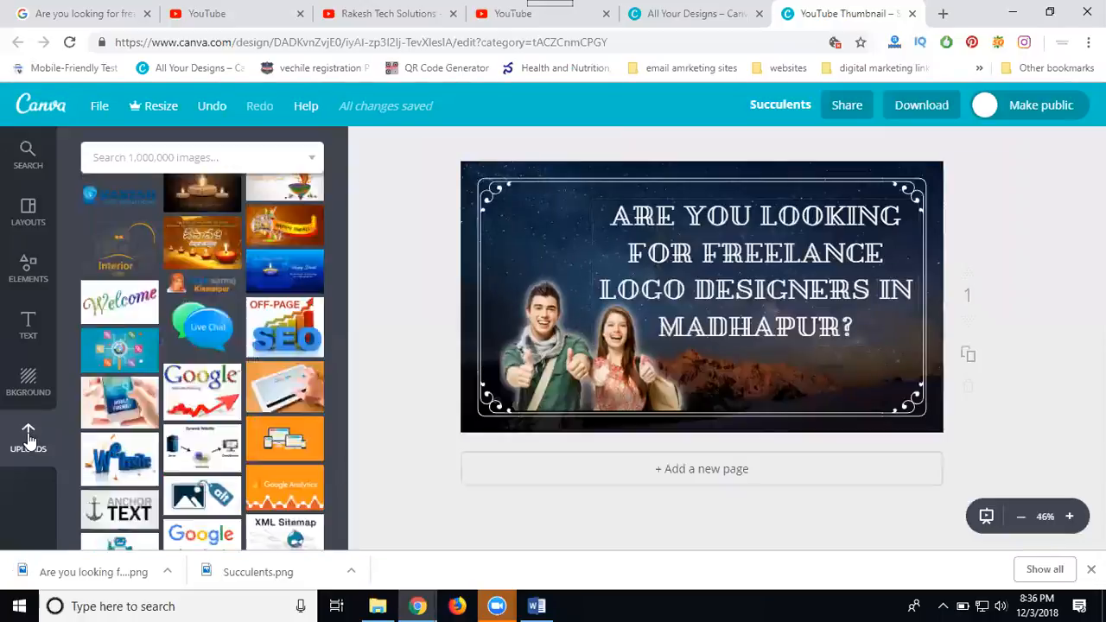
click(34, 445)
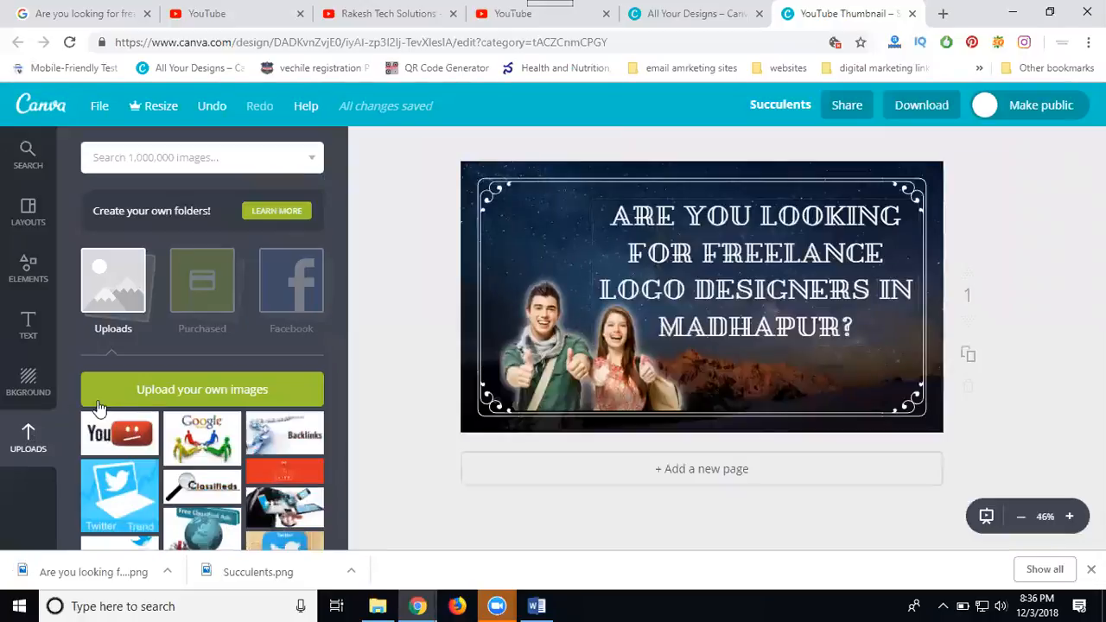
click(164, 389)
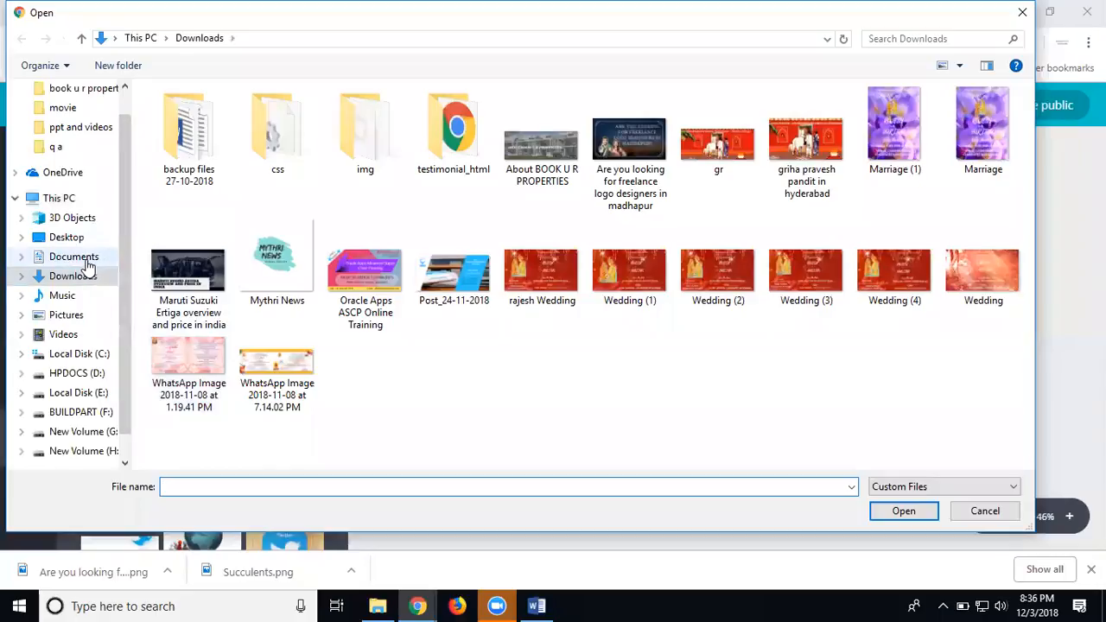
click(86, 264)
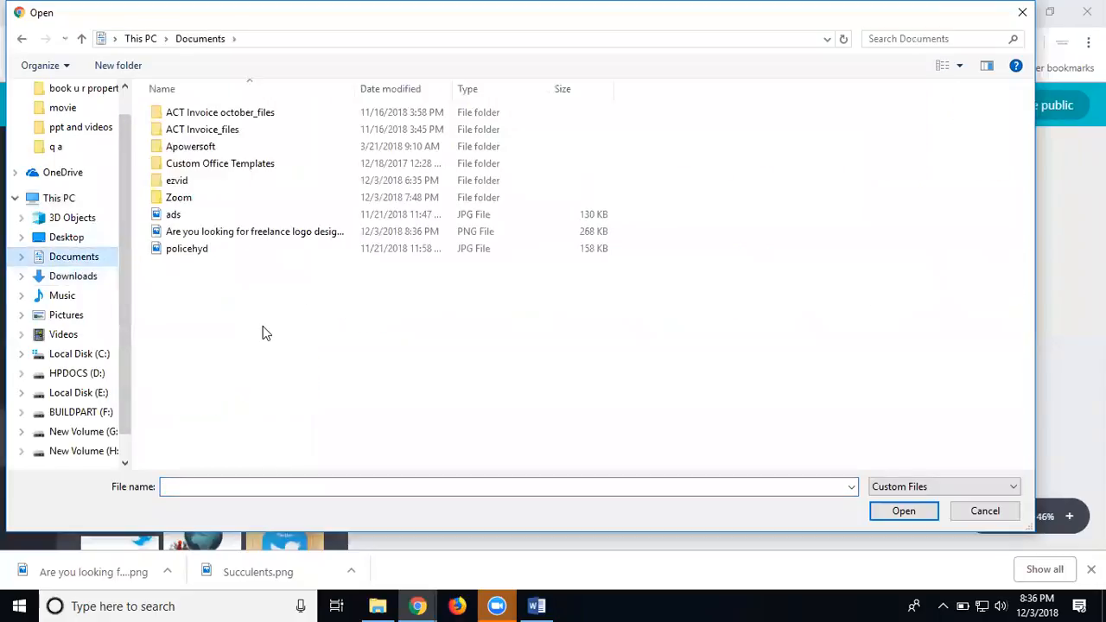
right_click(261, 237)
key(Escape)
key(Escape)
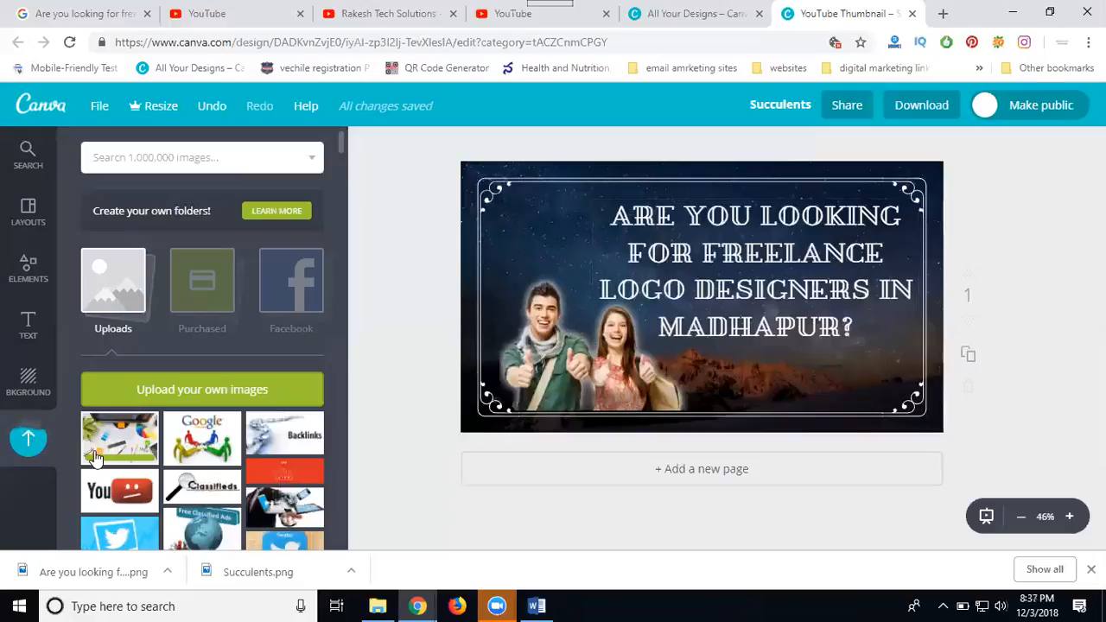
- Add the uploaded desk picture to the thumbnail, shrink it, and place it in the upper-left corner above the couple
click(143, 465)
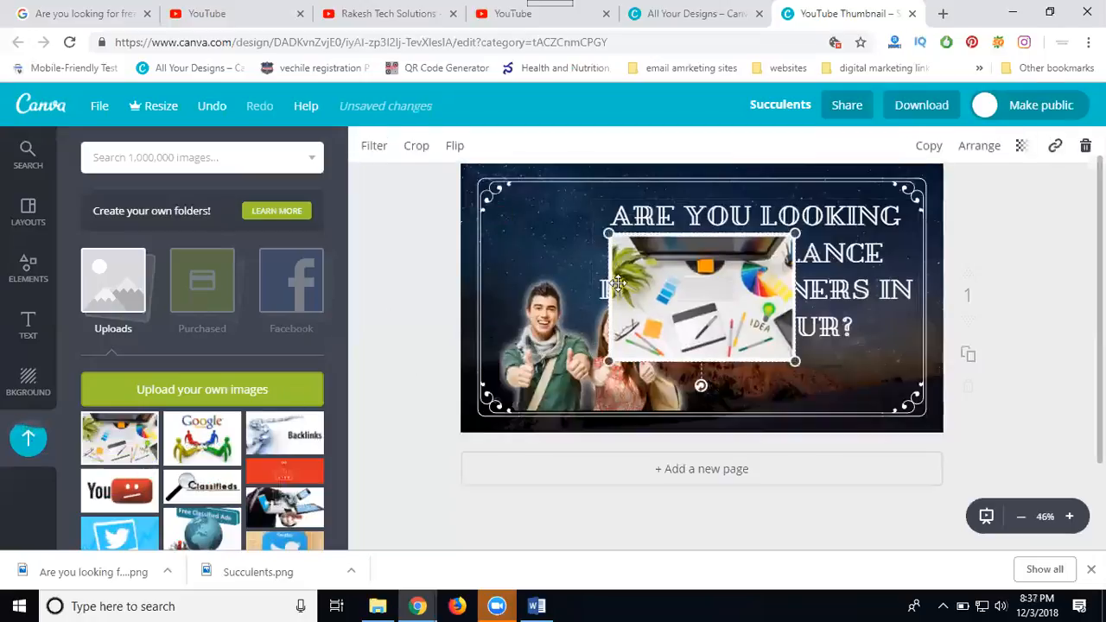
drag(616, 305, 579, 267)
drag(542, 245, 485, 241)
drag(662, 184, 553, 224)
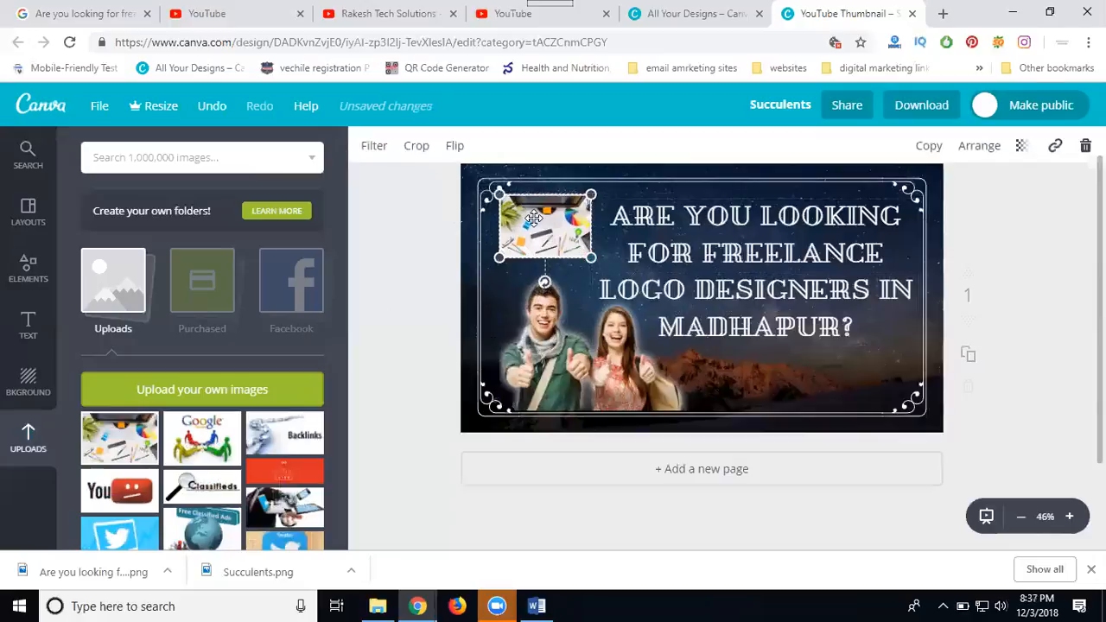
- Return to the Google image results and preview the YouTube picture for freelance logo designers in Hyderabad
click(75, 11)
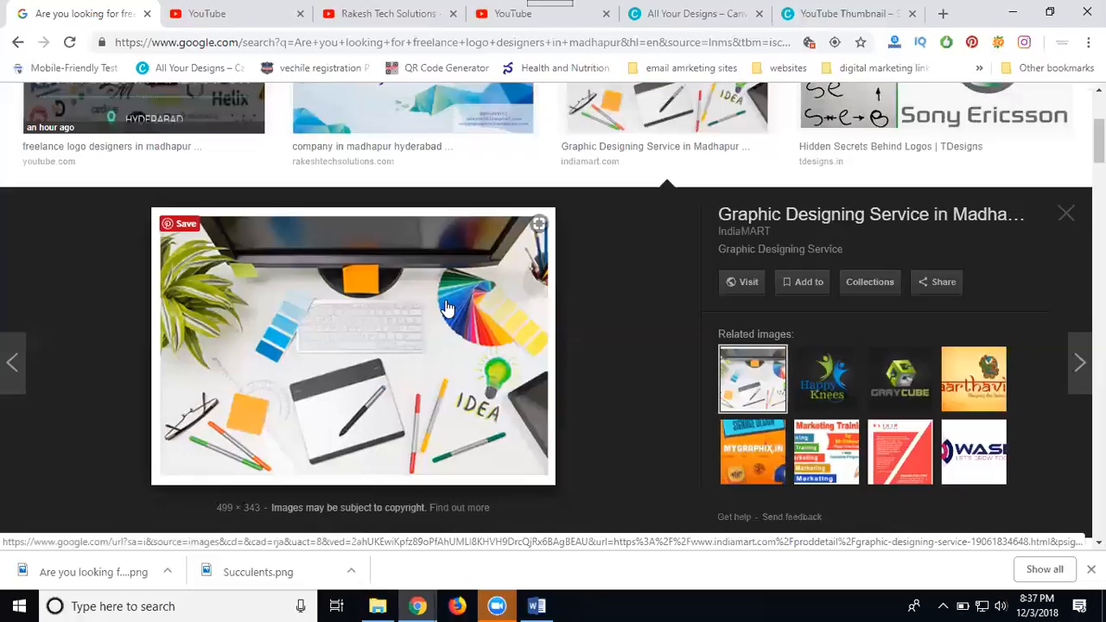
scroll(395, 342, down, 4)
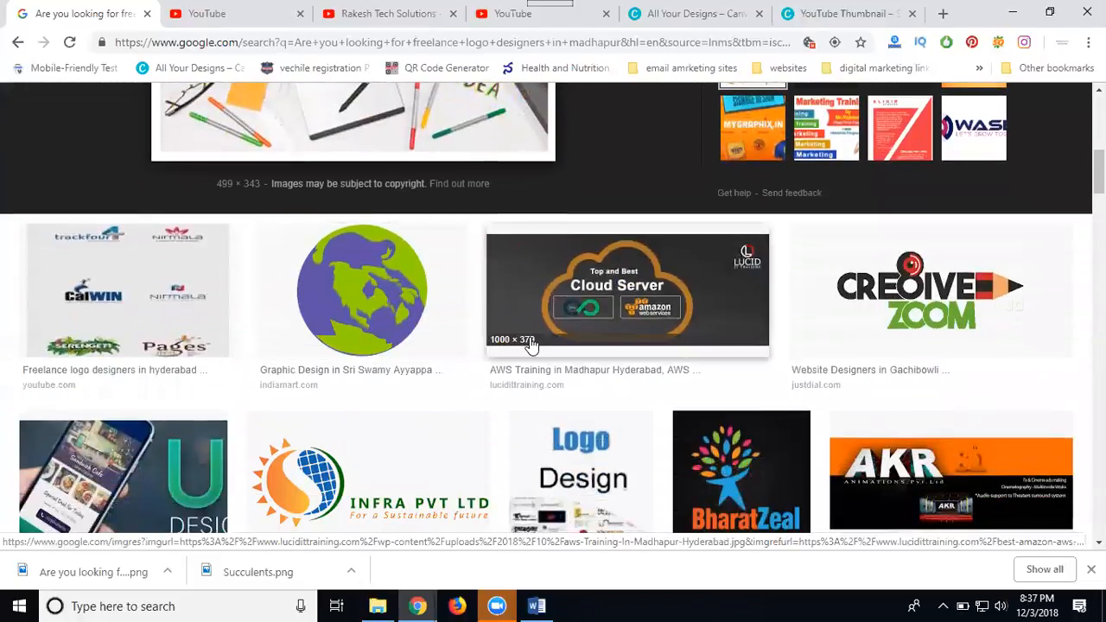
scroll(348, 345, down, 1)
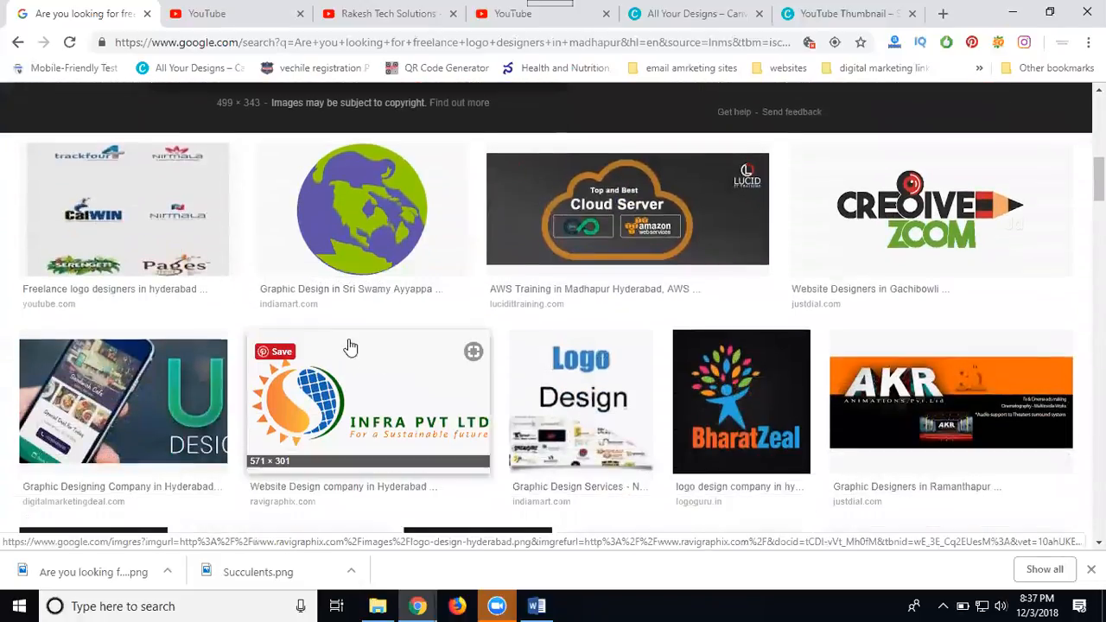
click(174, 237)
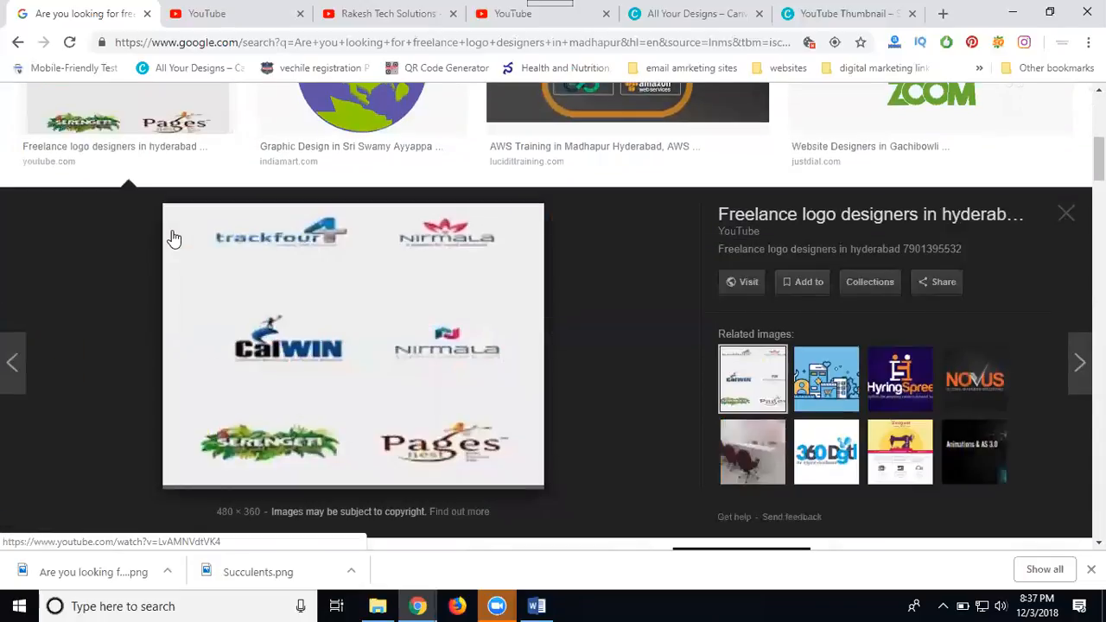
right_click(255, 278)
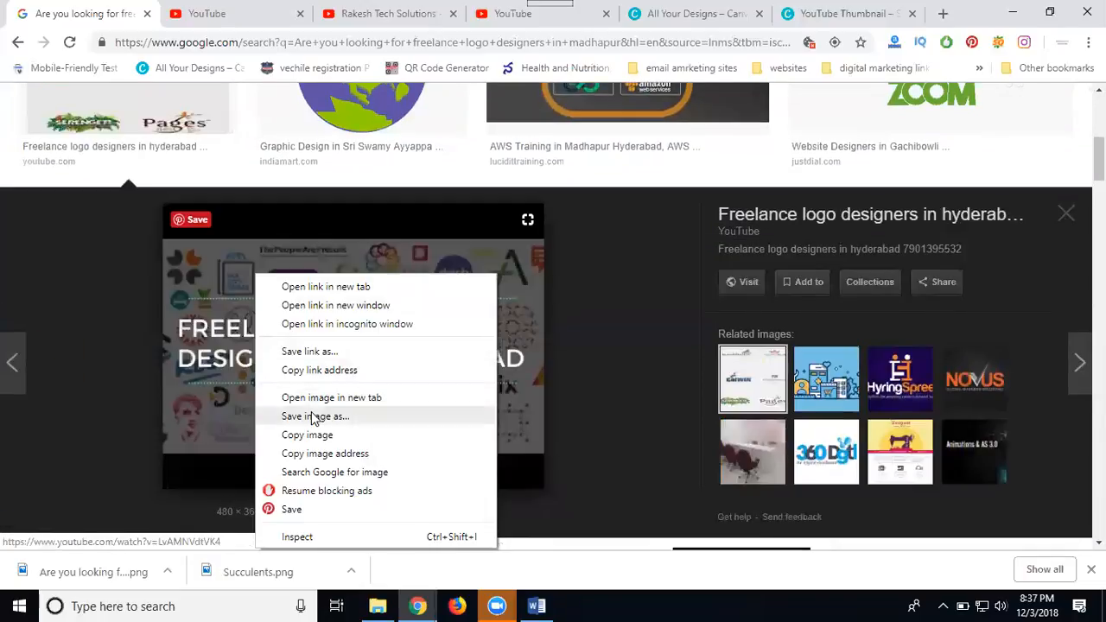
click(504, 309)
- Save the IndiaMART tablet-and-brushes graphics picture to Documents as "Are you looking for freelance logo designers in madhapurff"
scroll(503, 308, down, 4)
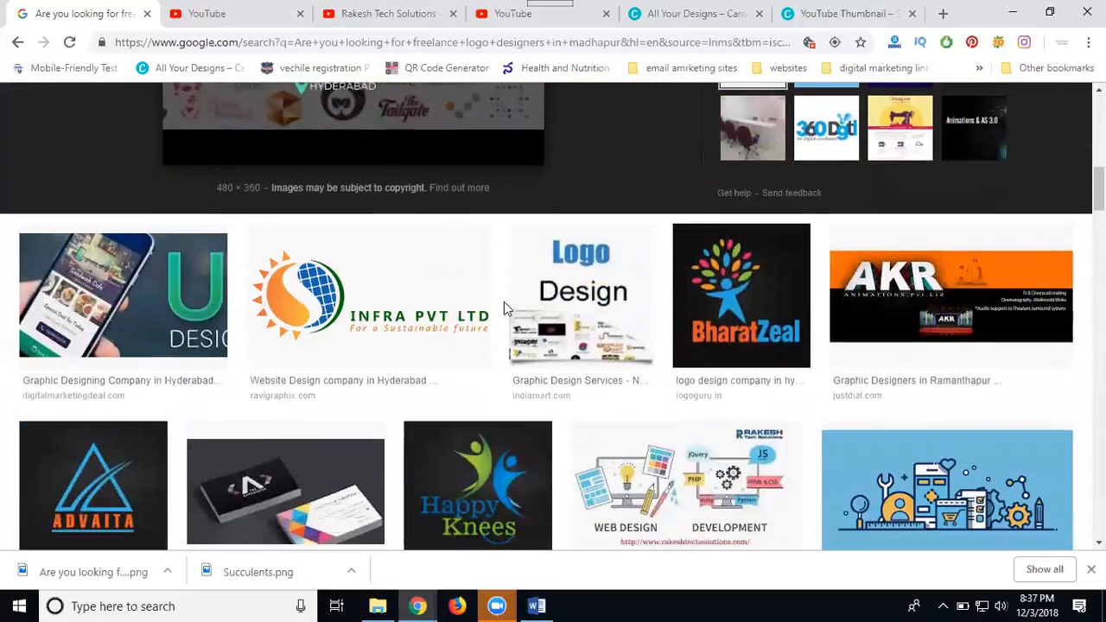
scroll(503, 301, down, 2)
scroll(505, 307, down, 2)
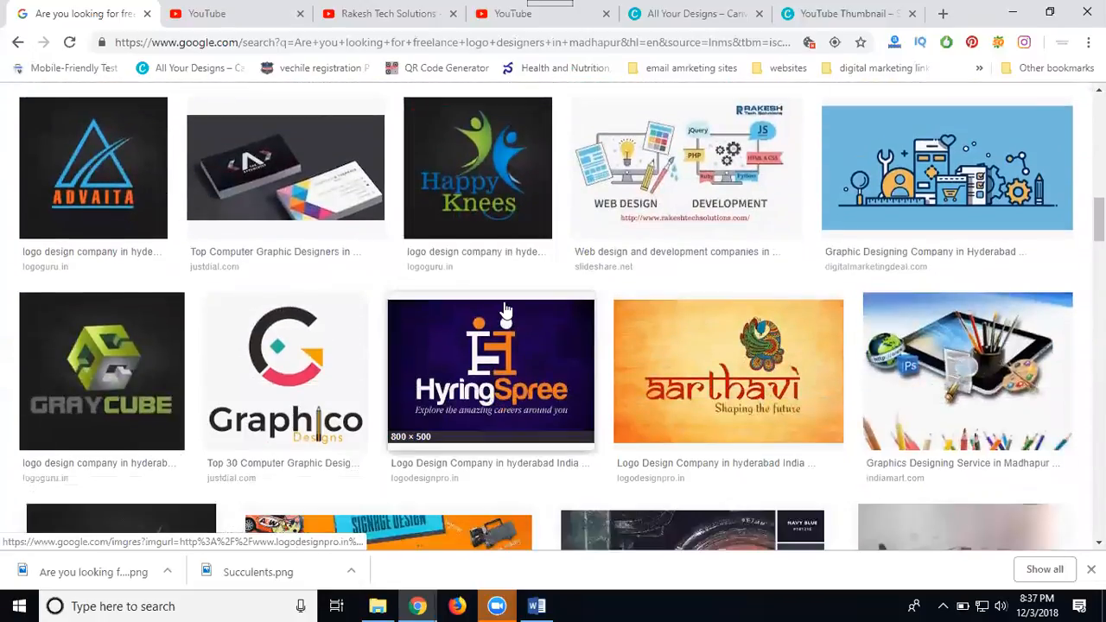
scroll(506, 309, down, 1)
click(950, 309)
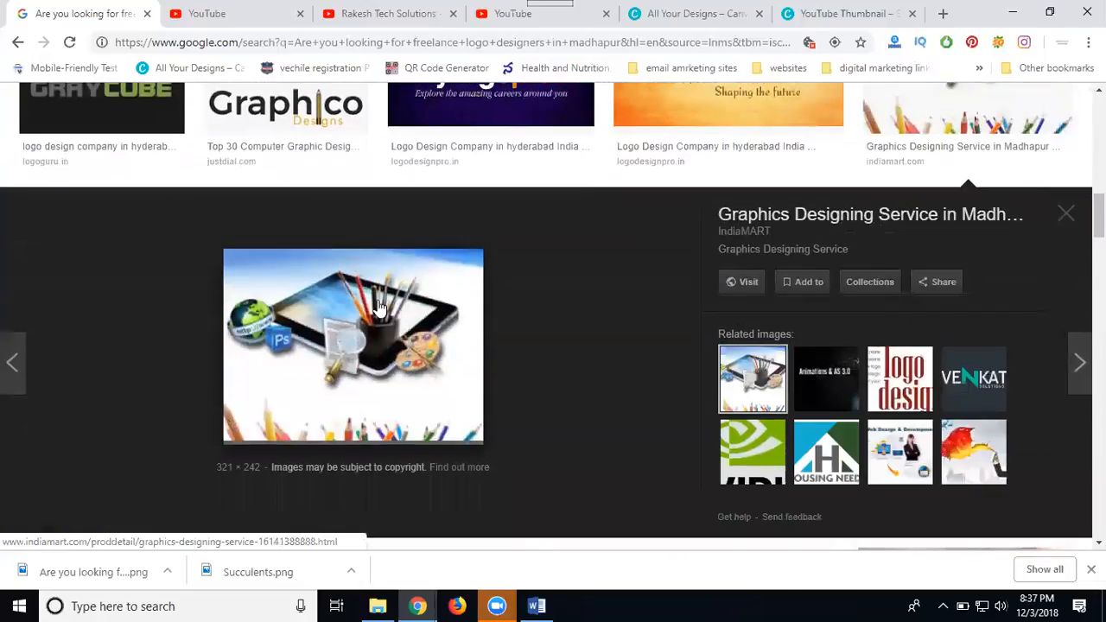
right_click(306, 294)
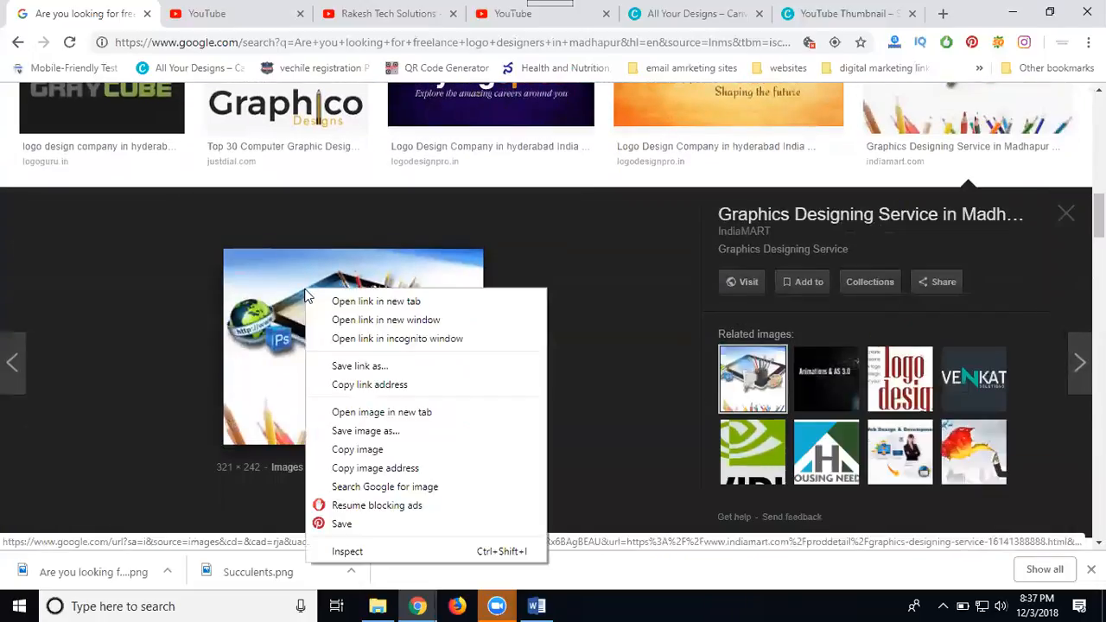
click(352, 431)
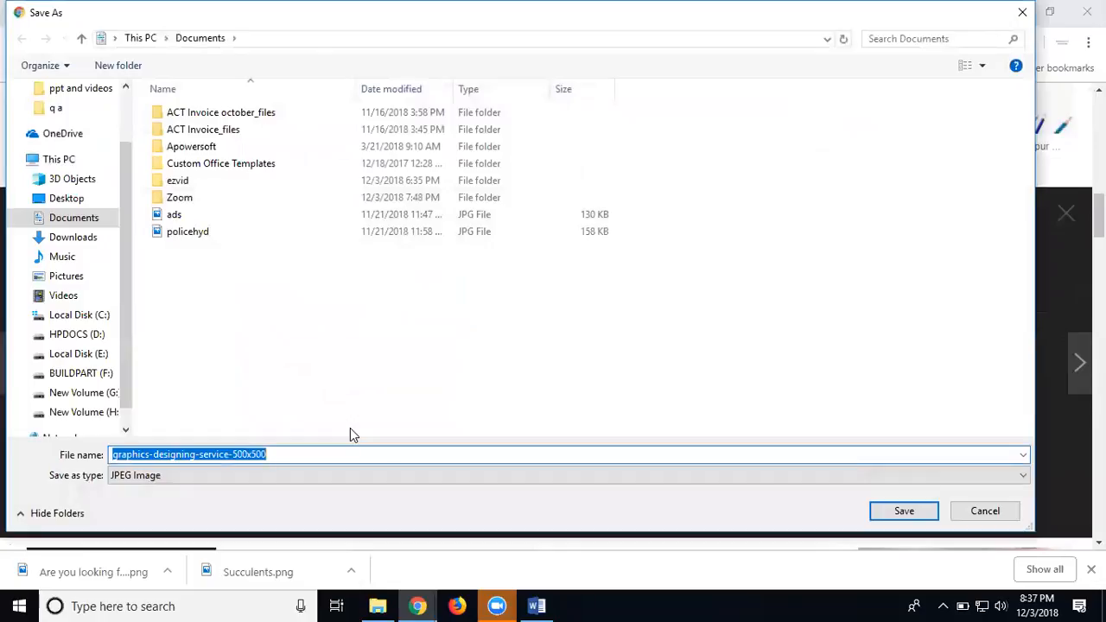
text(Are you looking for freelance logo designers in madhapur)
text(ff)
click(904, 510)
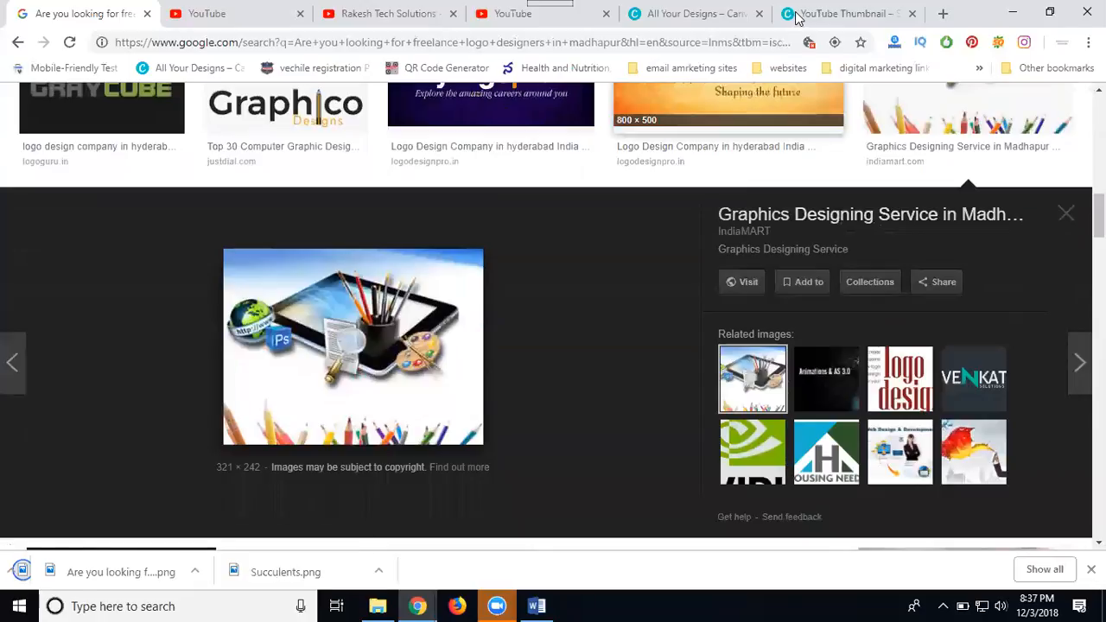
- Return to the Canva design, delete the desk picture, and upload "Are you looking for freelance logo designers in madhapurff" from Documents
click(796, 19)
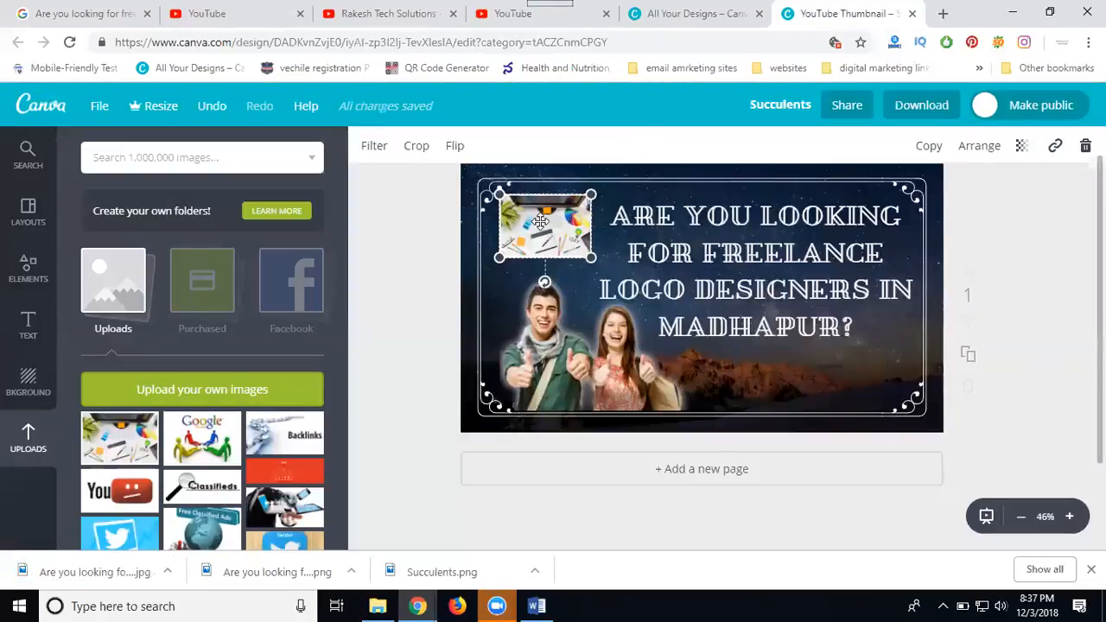
key(Delete)
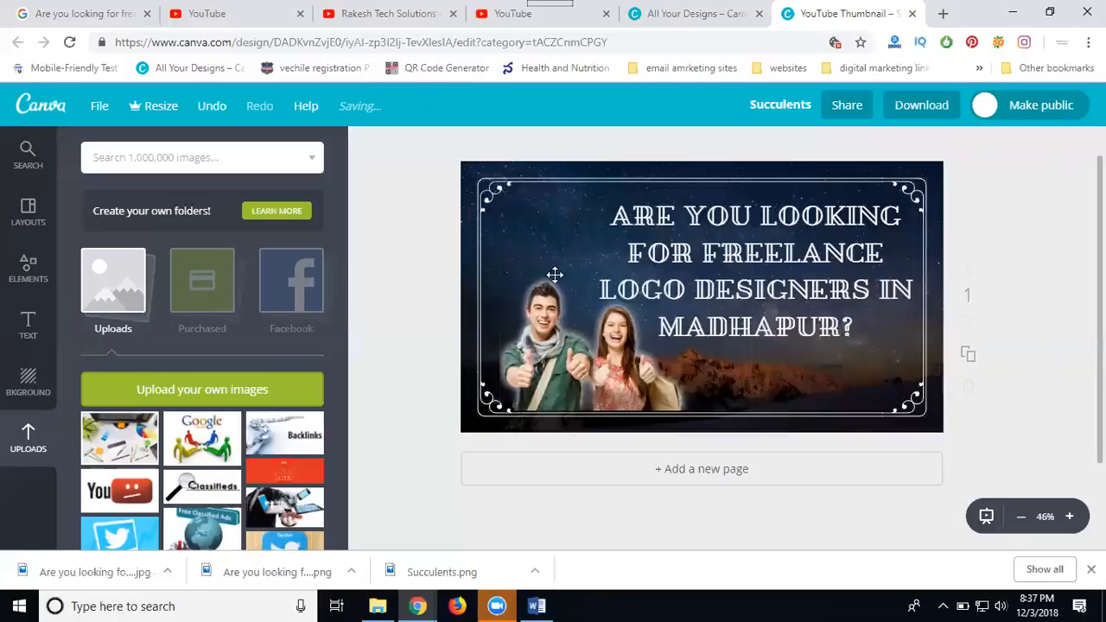
click(203, 389)
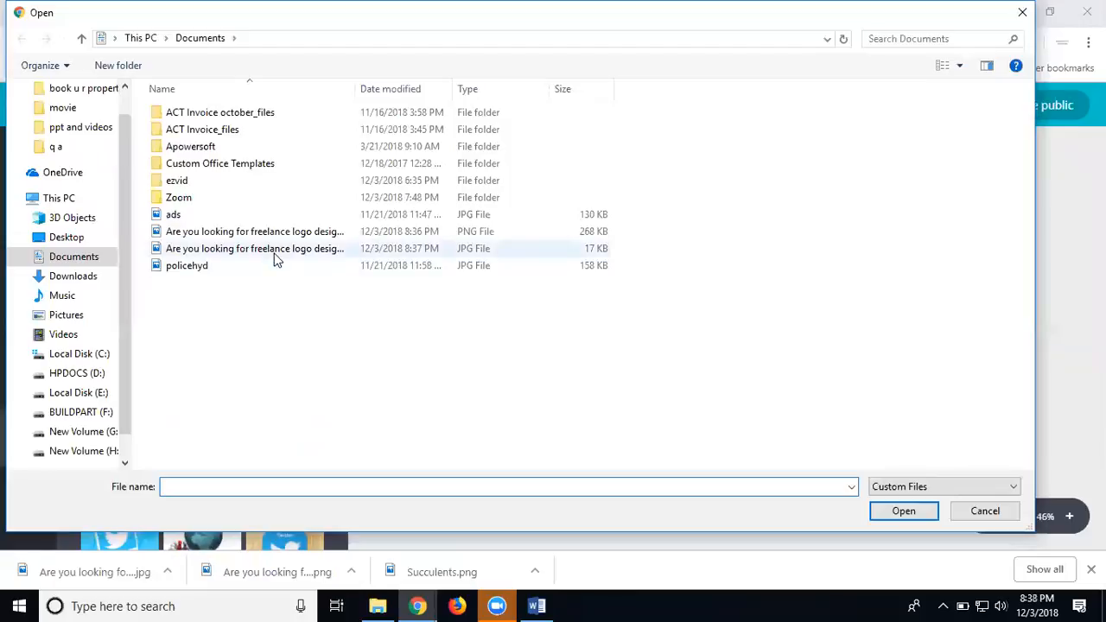
double_click(355, 87)
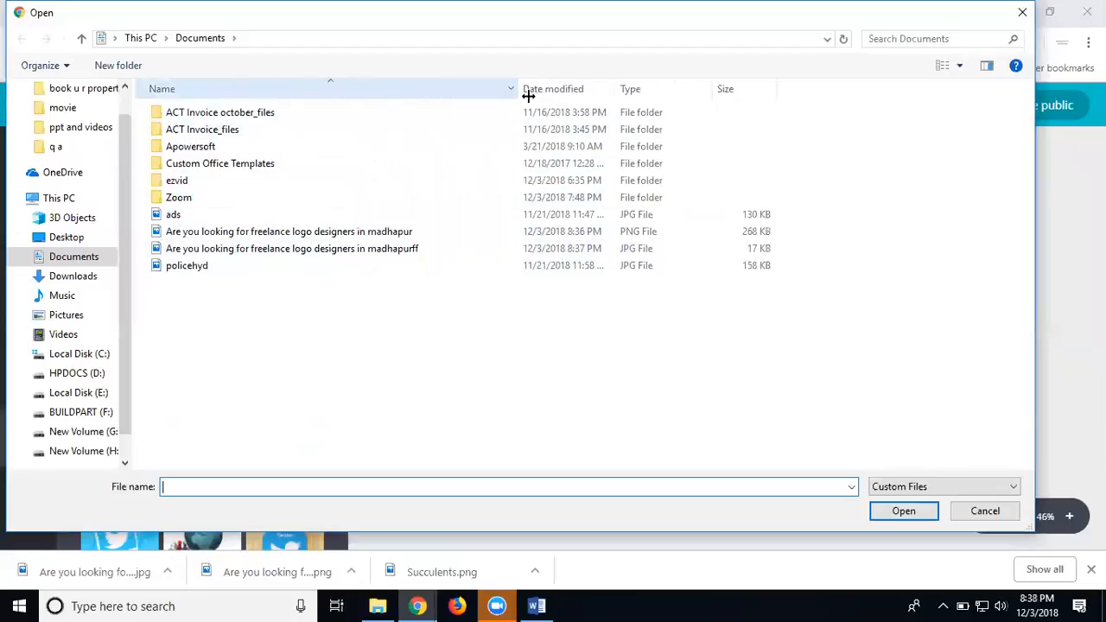
click(390, 248)
double_click(391, 249)
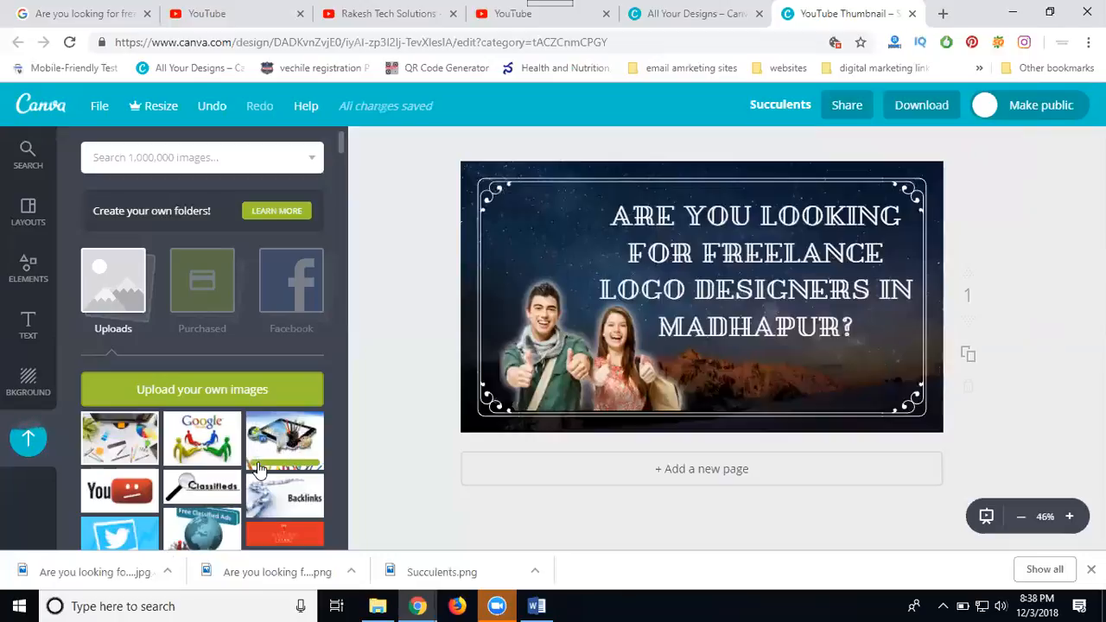
- Try the uploaded tablet-and-brushes picture at a smaller size in the thumbnail's upper-left corner, and delete it again
click(299, 445)
drag(666, 281, 521, 254)
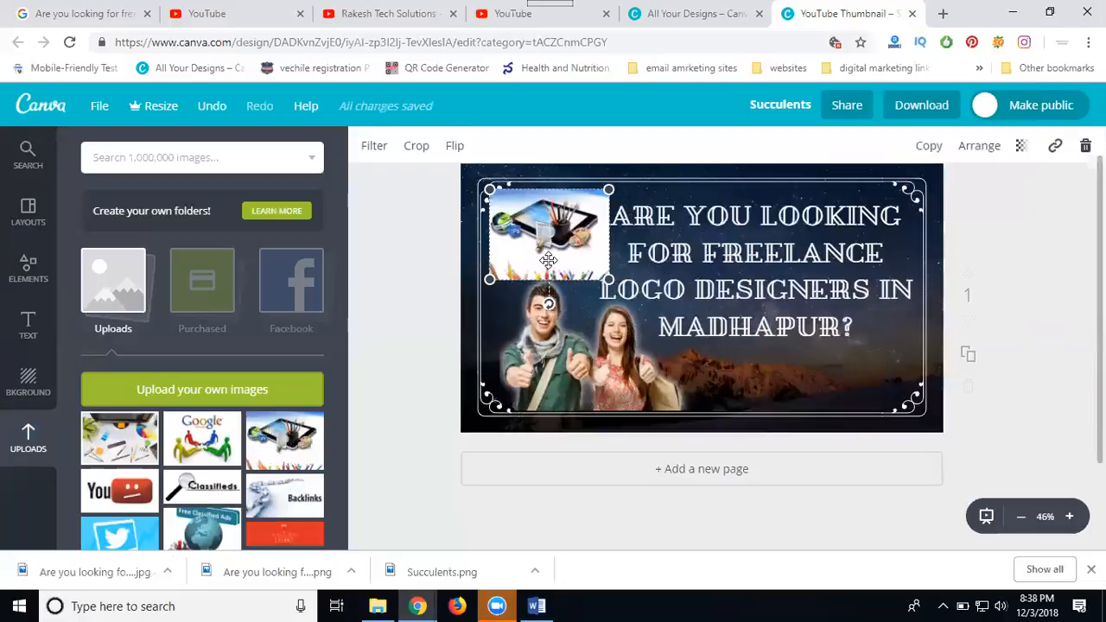
drag(608, 277, 584, 258)
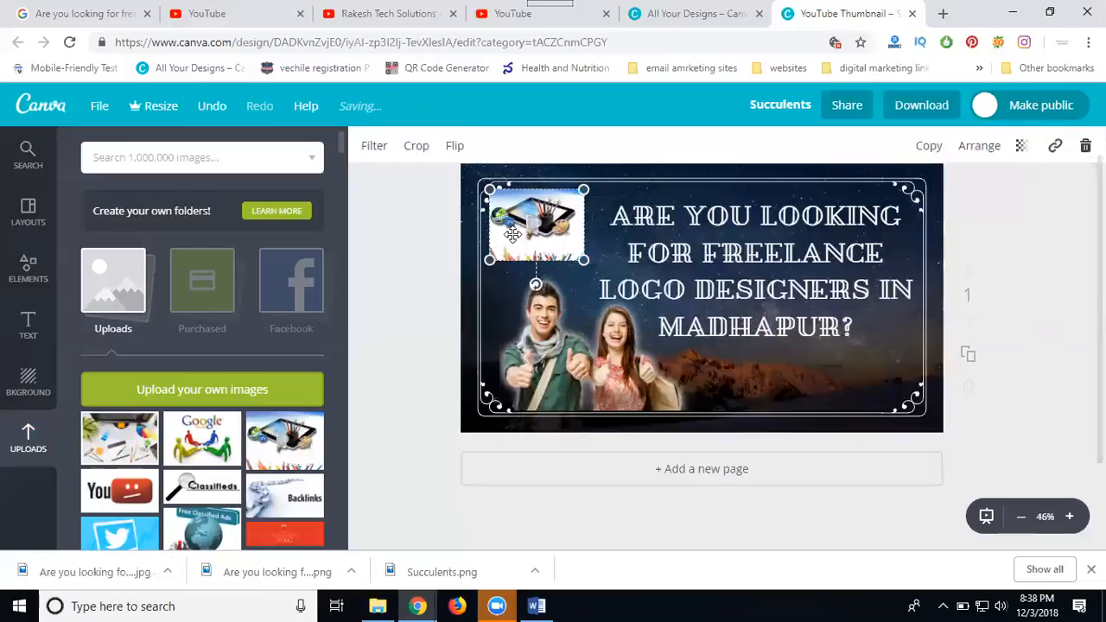
key(Delete)
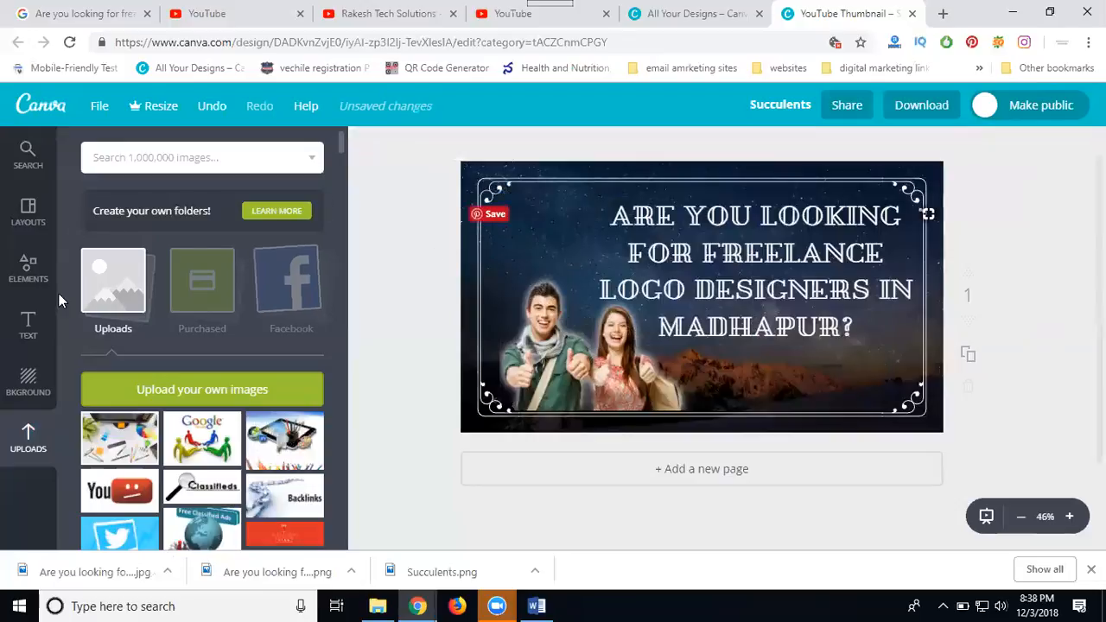
- Open the grid elements and copy the thumbnail's entire headline text, leaving the couple picture's crop unchanged
click(36, 275)
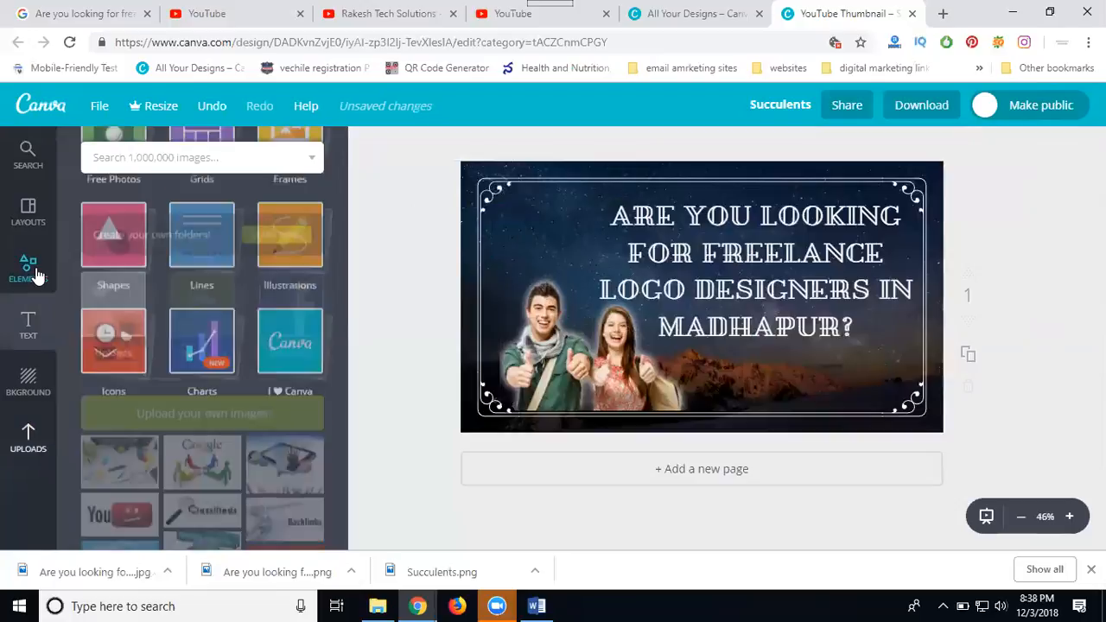
click(199, 261)
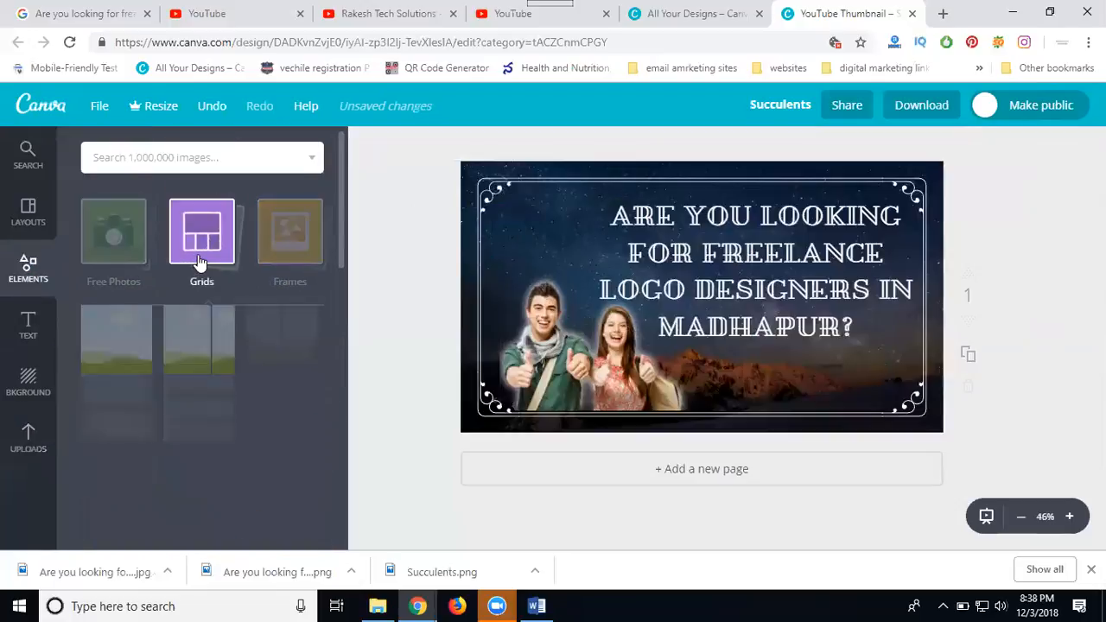
double_click(744, 260)
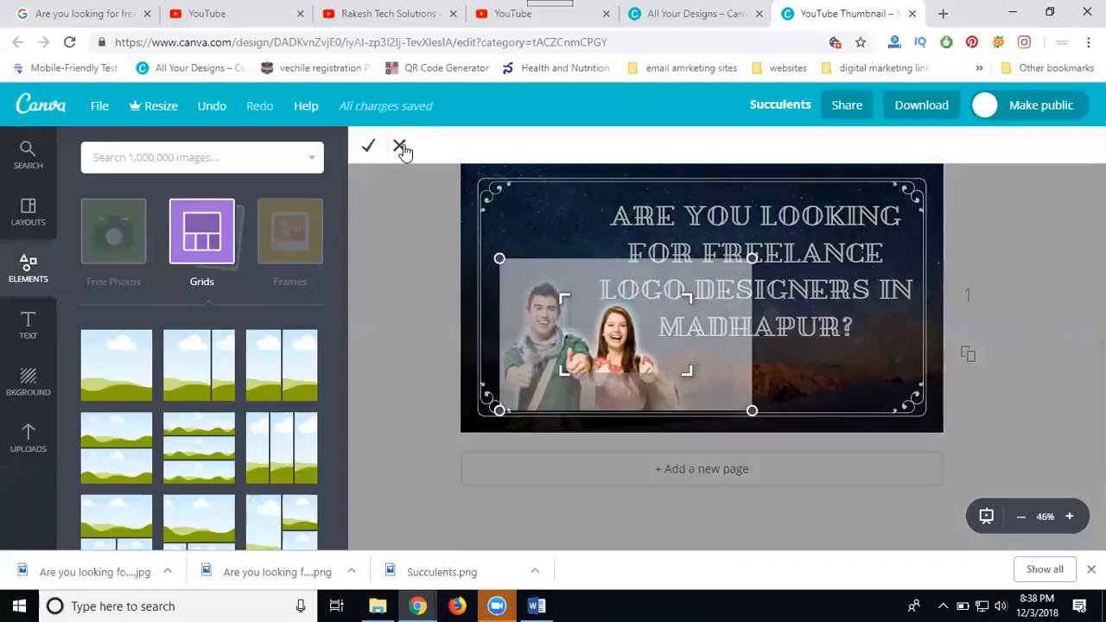
click(399, 146)
click(782, 230)
double_click(781, 230)
key(ctrl+c)
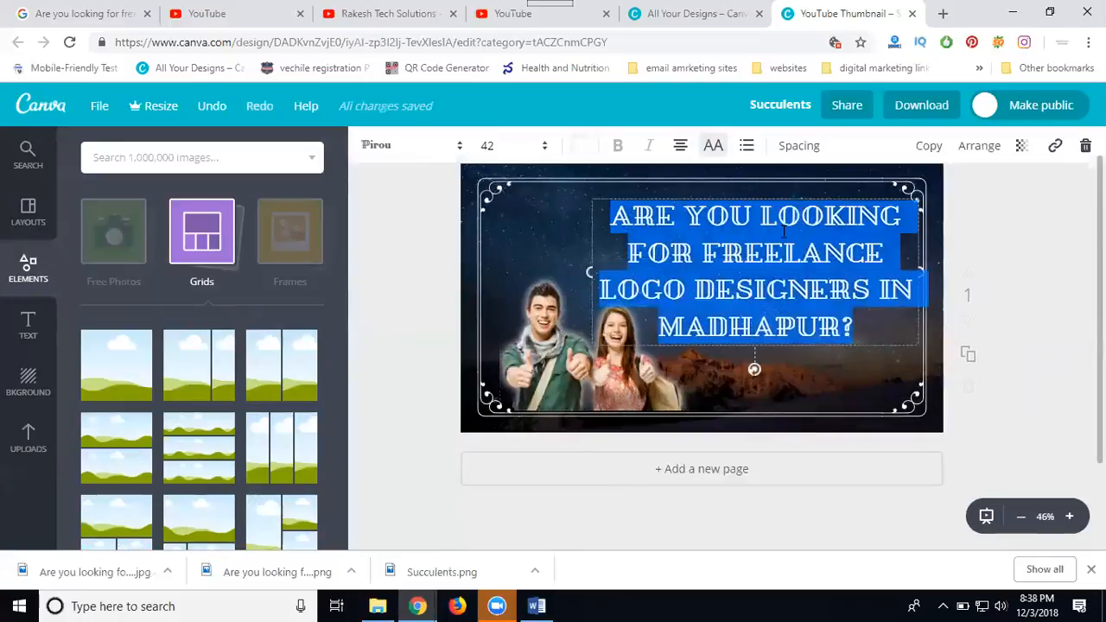
- Cover the thumbnail with a single-image grid and fill it with the uploaded tablet-and-brushes picture
click(121, 361)
click(28, 439)
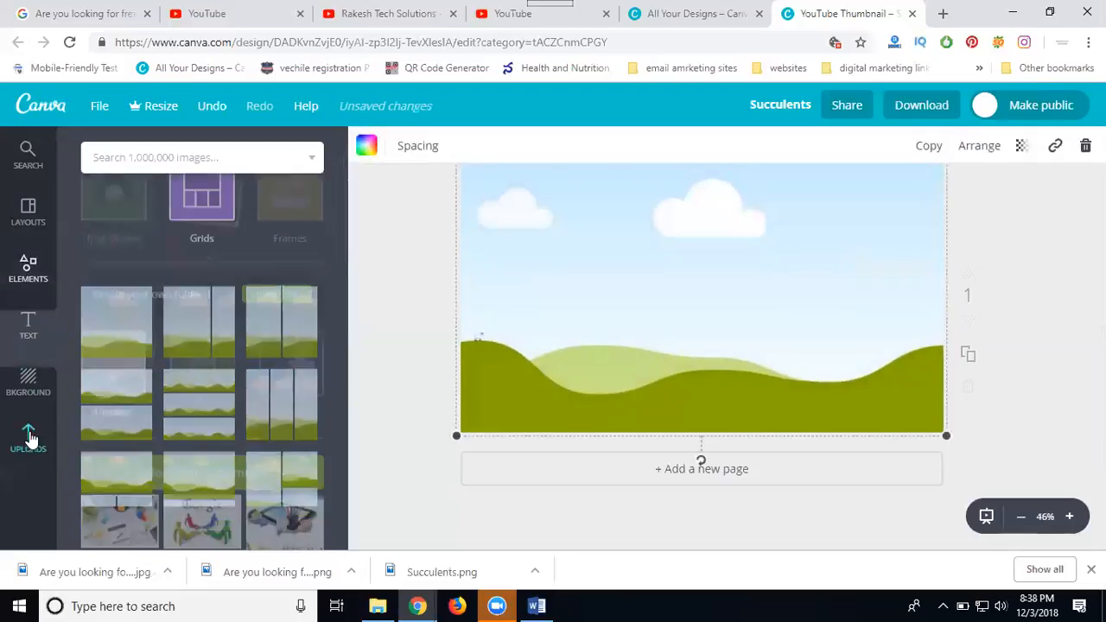
click(268, 451)
mouse_move(717, 339)
mouse_down()
mouse_move(733, 323)
mouse_move(713, 333)
mouse_up()
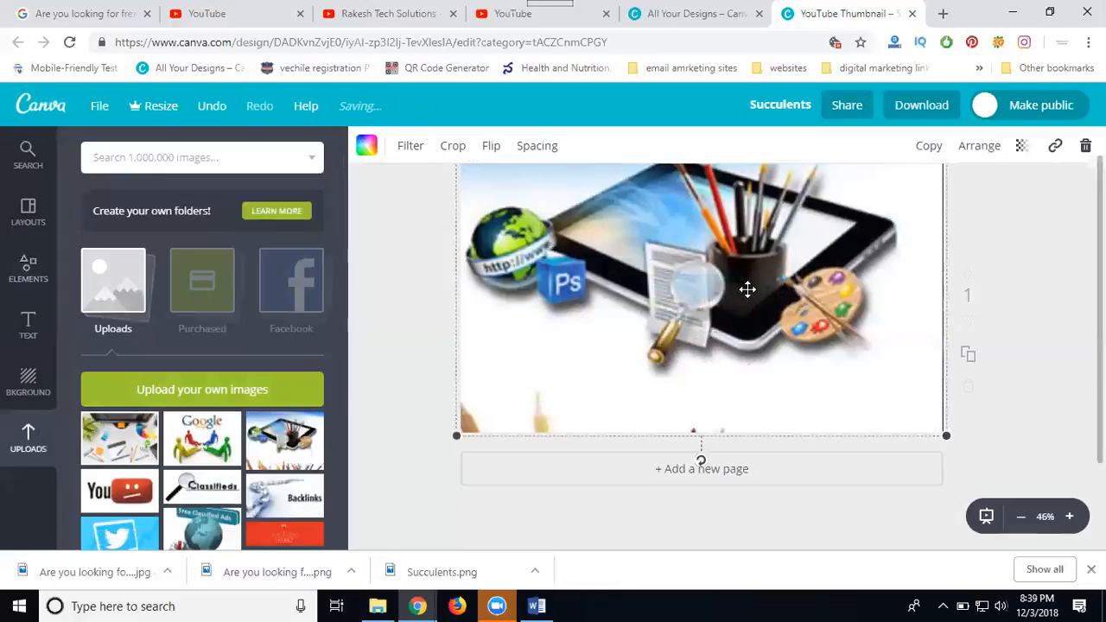
mouse_move(946, 432)
mouse_down()
mouse_move(954, 455)
mouse_move(947, 437)
mouse_up()
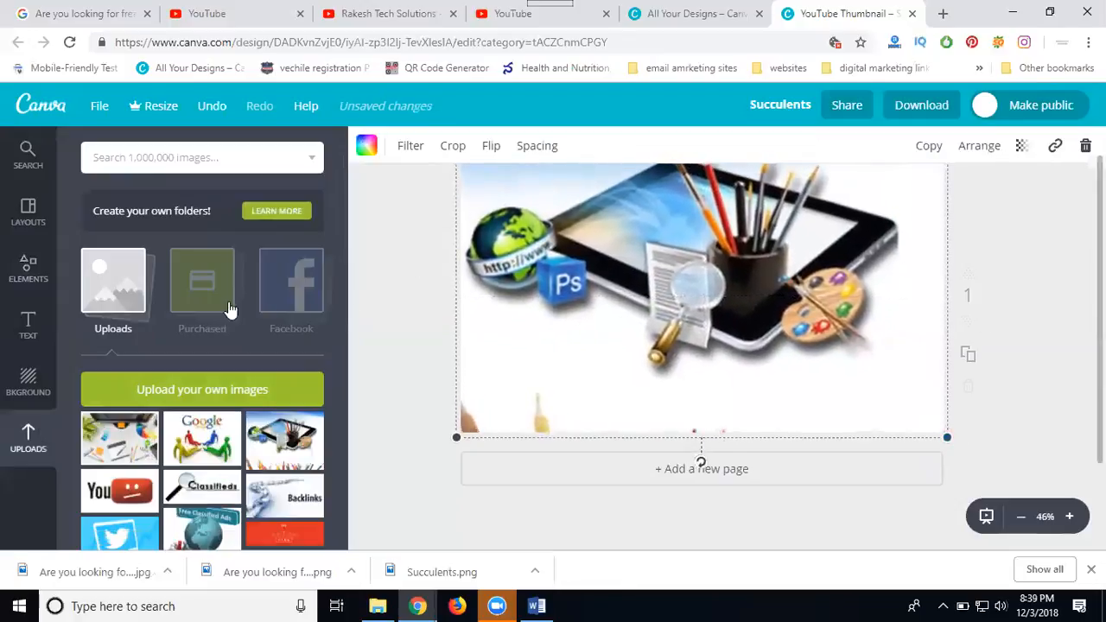
- Add a subheading with the copied headline text, widen it to two lines, and place it in the white area below the tablet
click(28, 322)
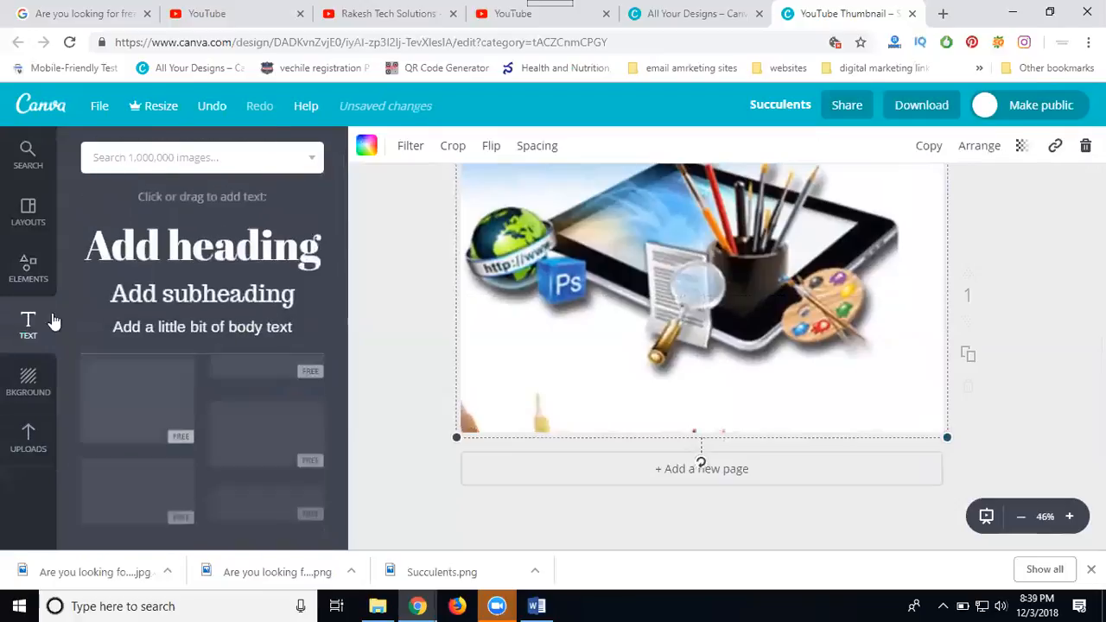
click(190, 294)
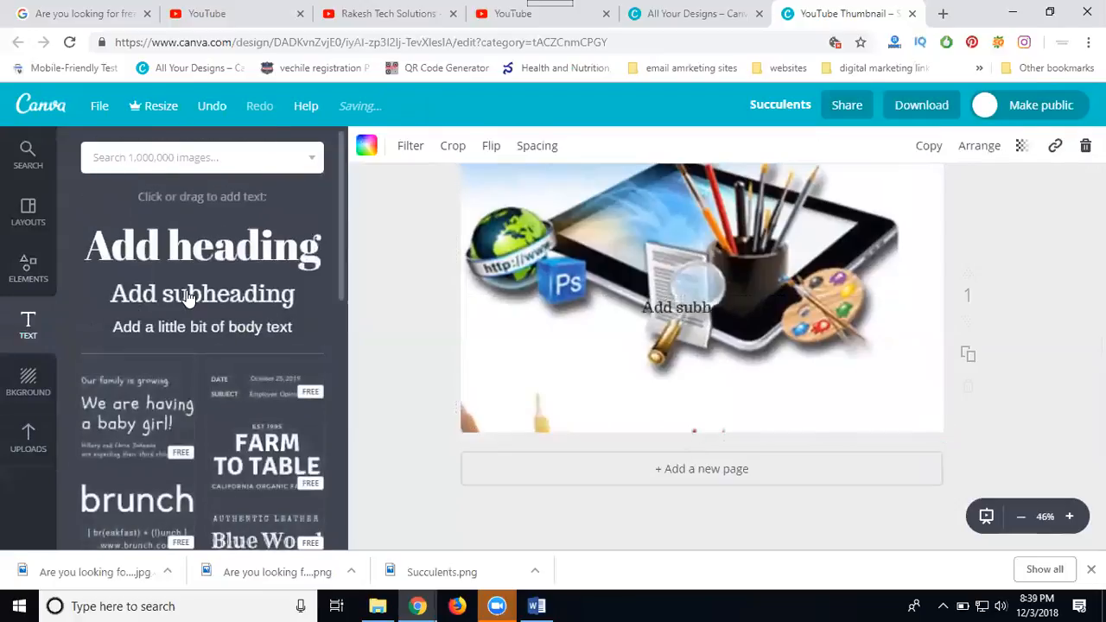
double_click(696, 304)
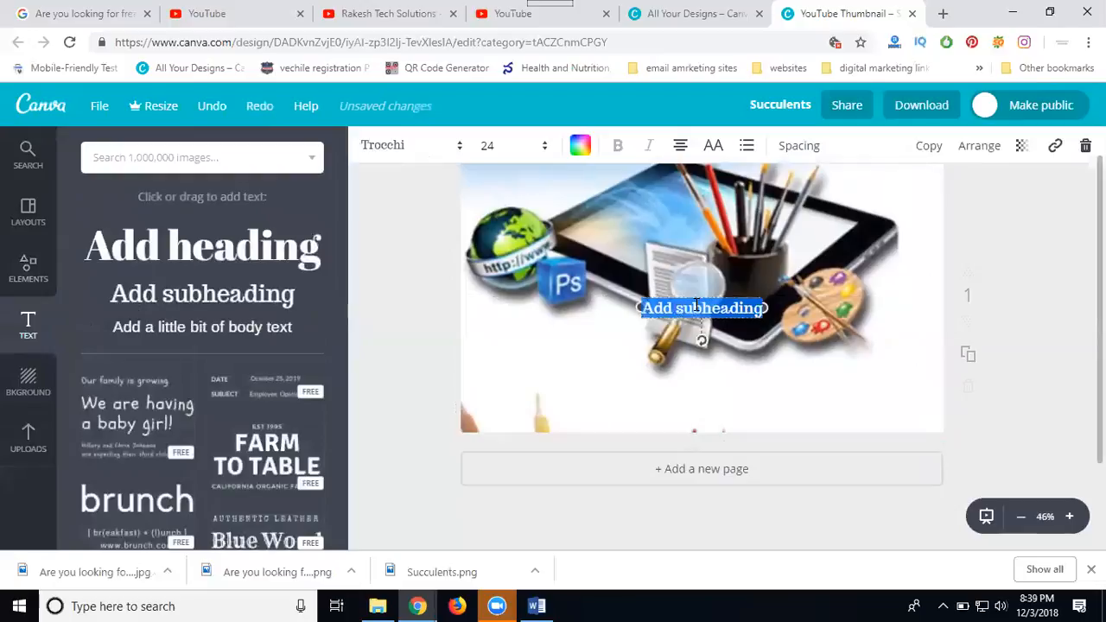
key(ctrl+v)
drag(787, 359, 904, 363)
drag(684, 367, 676, 430)
drag(629, 391, 576, 398)
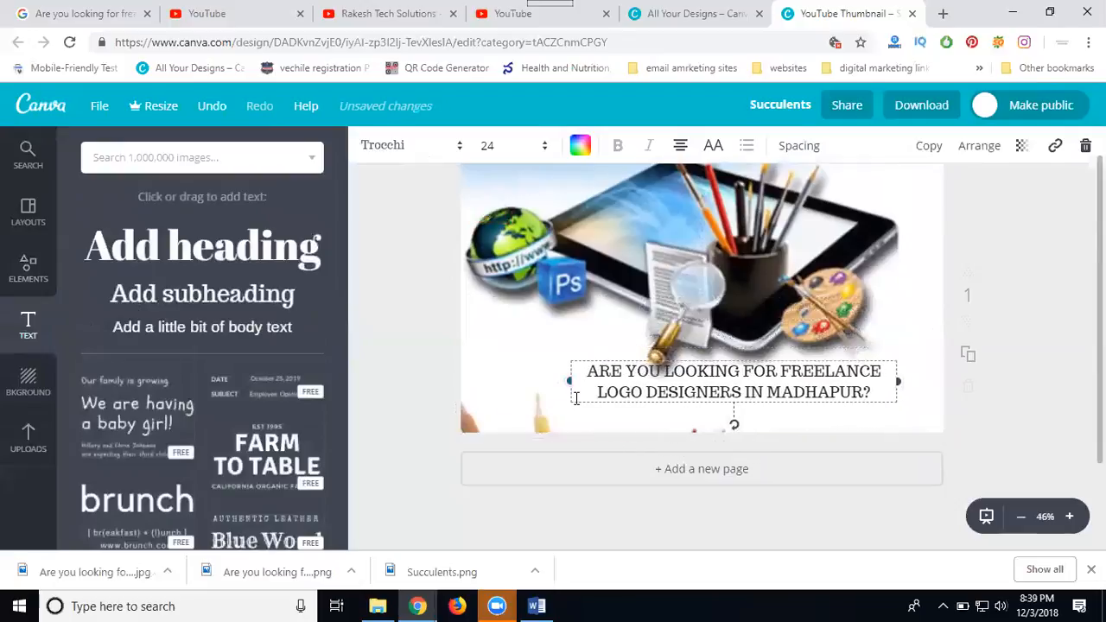
- Colour the whole subheading text red using a custom document colour
triple_click(691, 372)
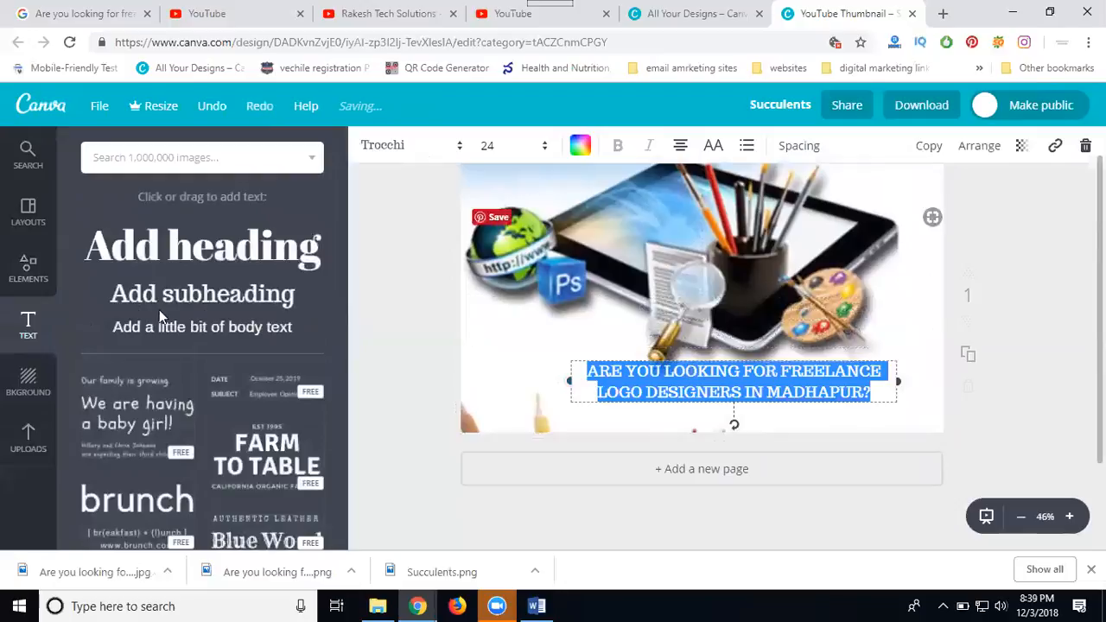
click(581, 147)
click(592, 225)
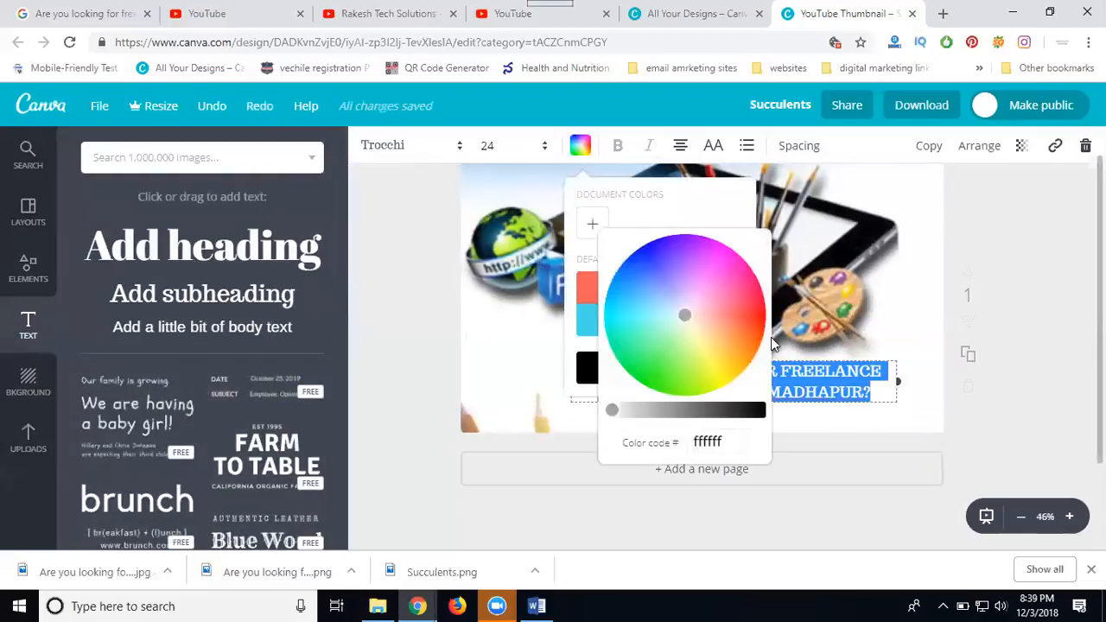
click(759, 315)
click(989, 265)
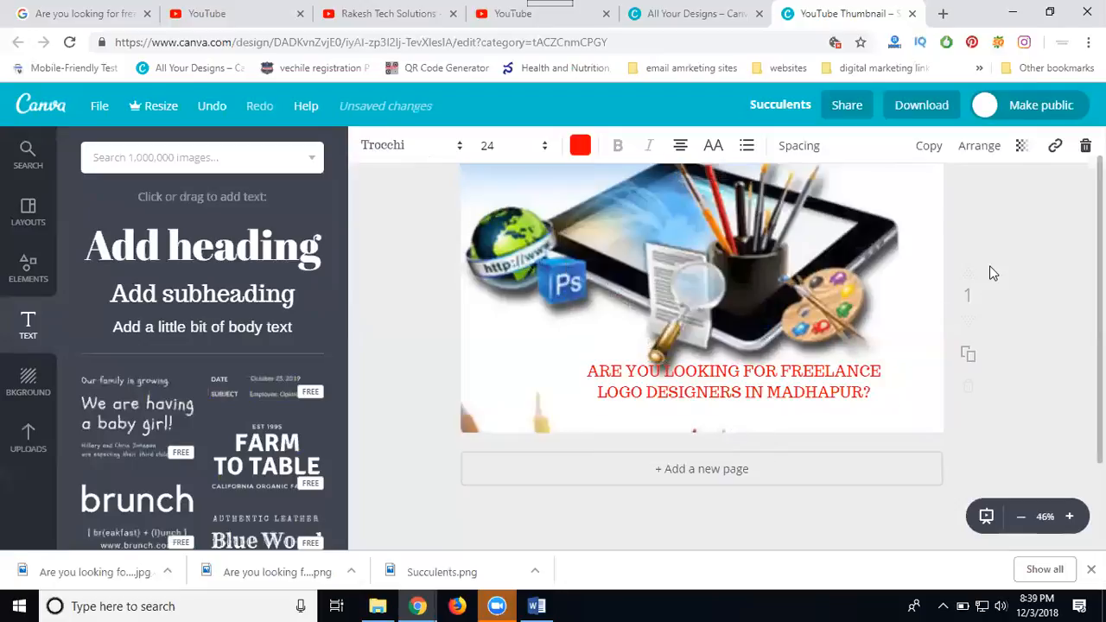
- Set the font of the whole subheading text to Abril Fatface
double_click(757, 378)
click(400, 147)
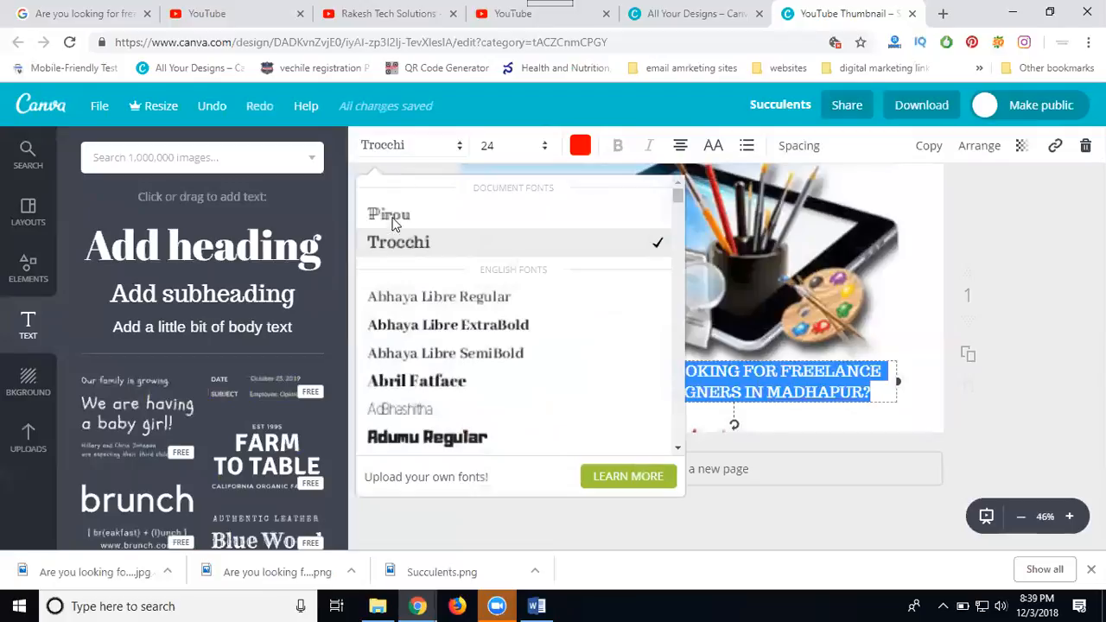
scroll(388, 311, down, 1)
click(391, 302)
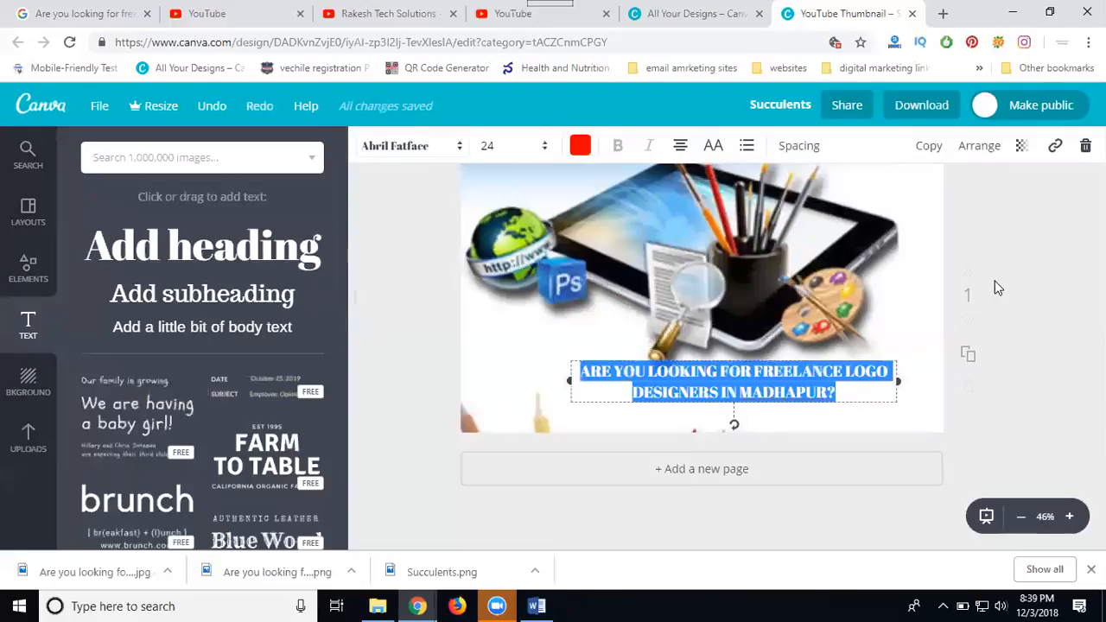
- Set the subheading's font size to 32 and reposition it on two lines beneath the tablet
click(1045, 263)
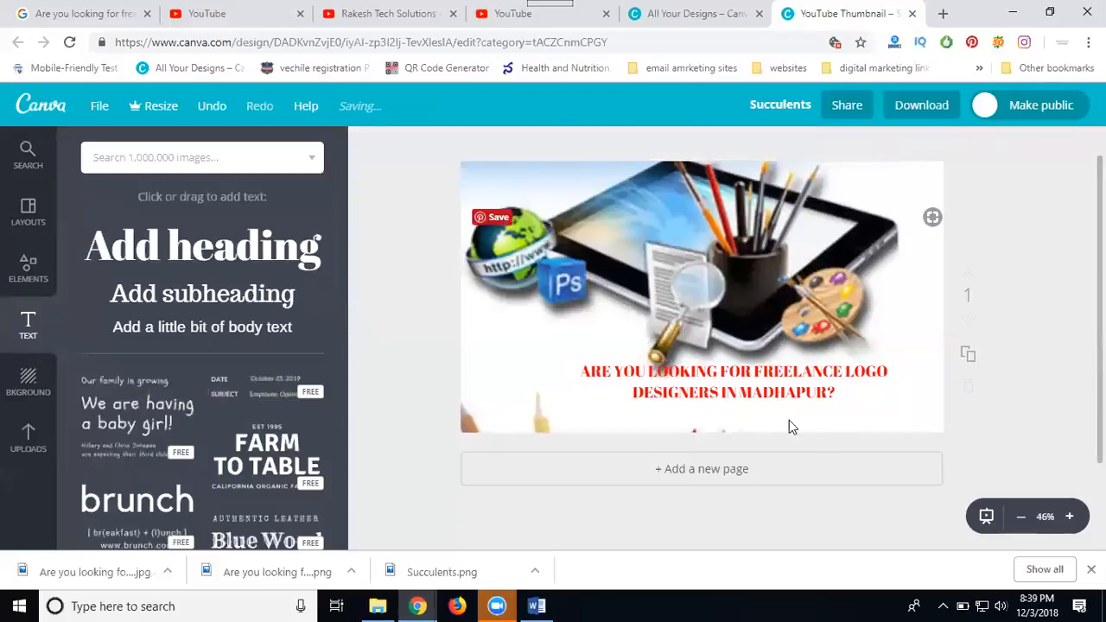
drag(740, 376, 738, 391)
double_click(740, 390)
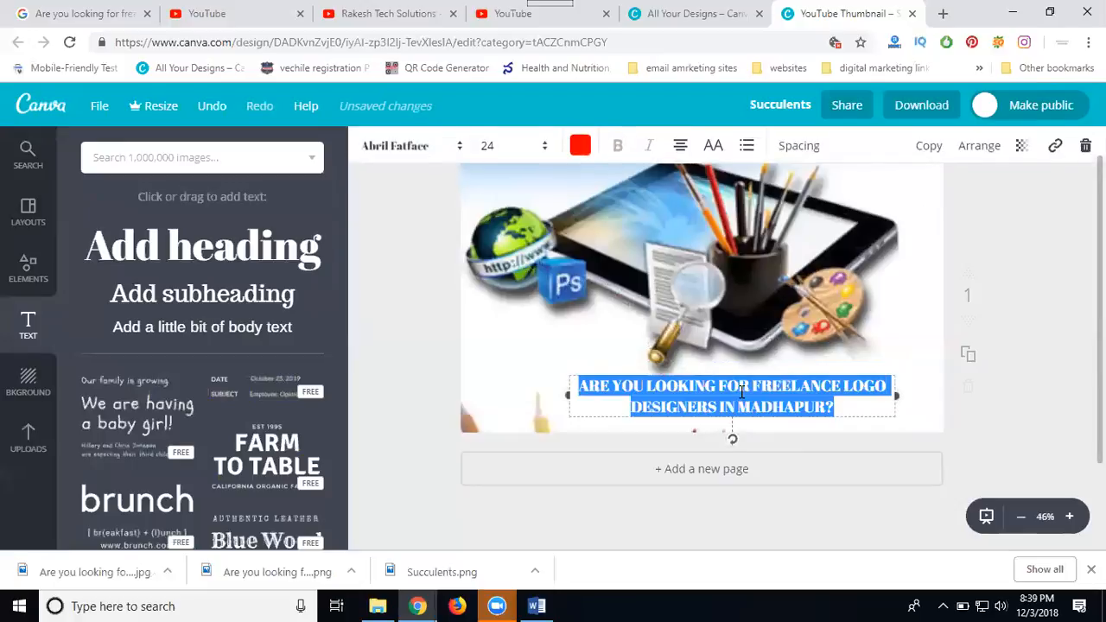
click(493, 147)
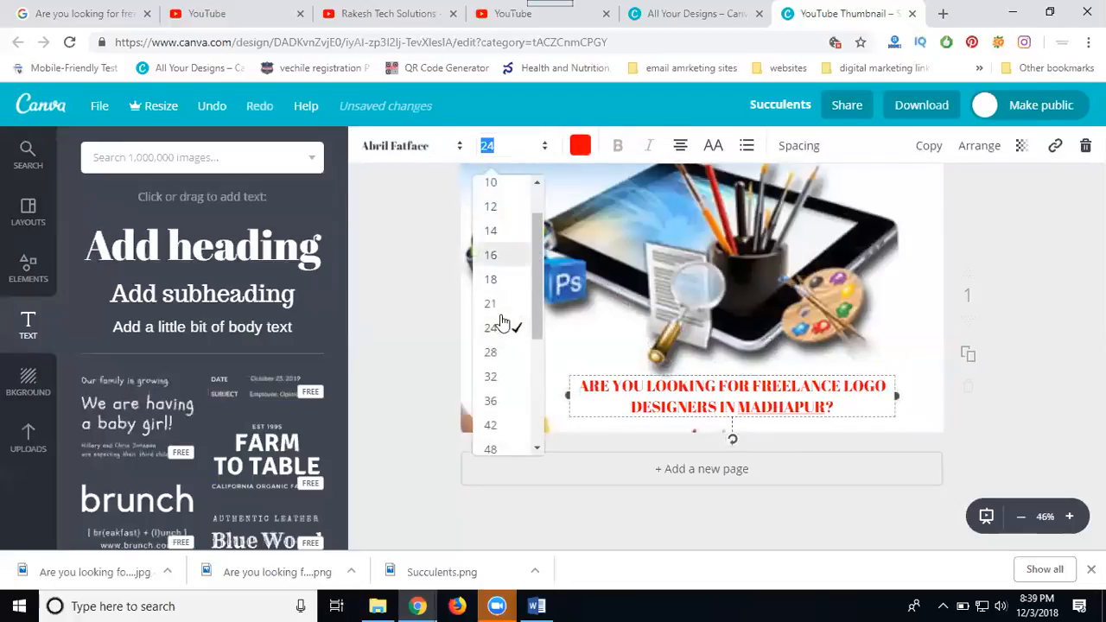
click(492, 377)
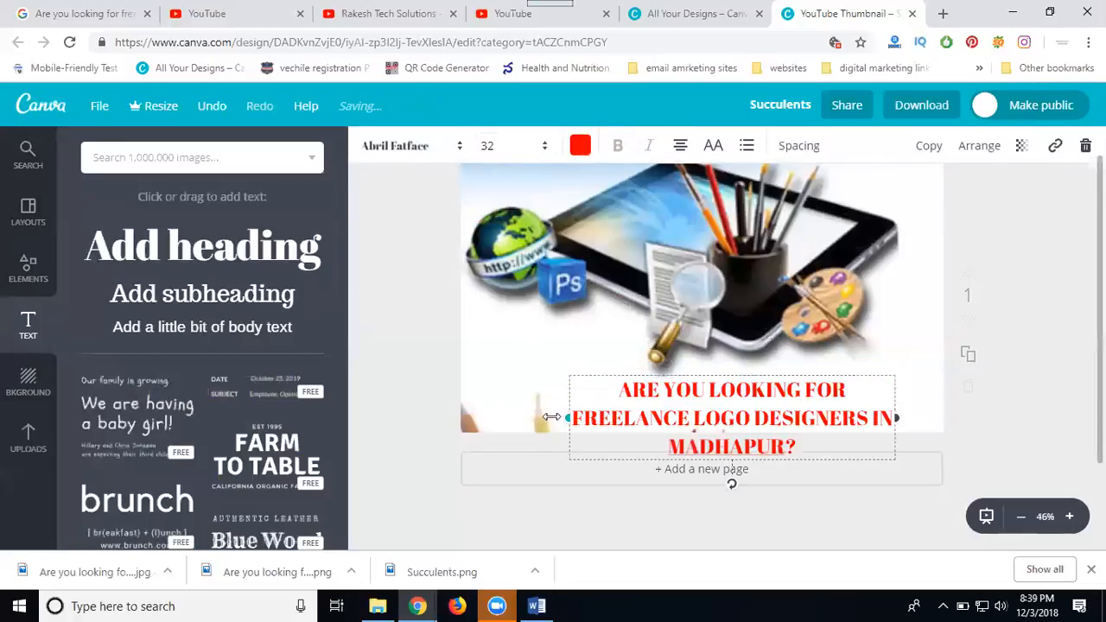
drag(615, 379, 624, 356)
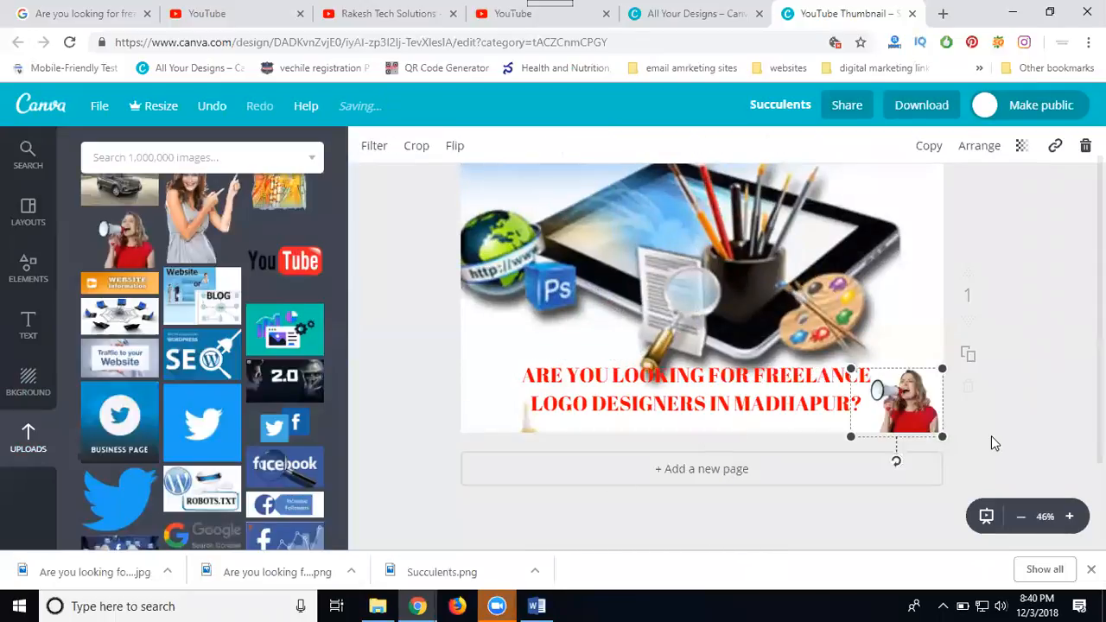
- Enlarge the background picture beyond the lower-left edge of the thumbnail and move the headline left and down, clear of the woman with the megaphone
click(1007, 303)
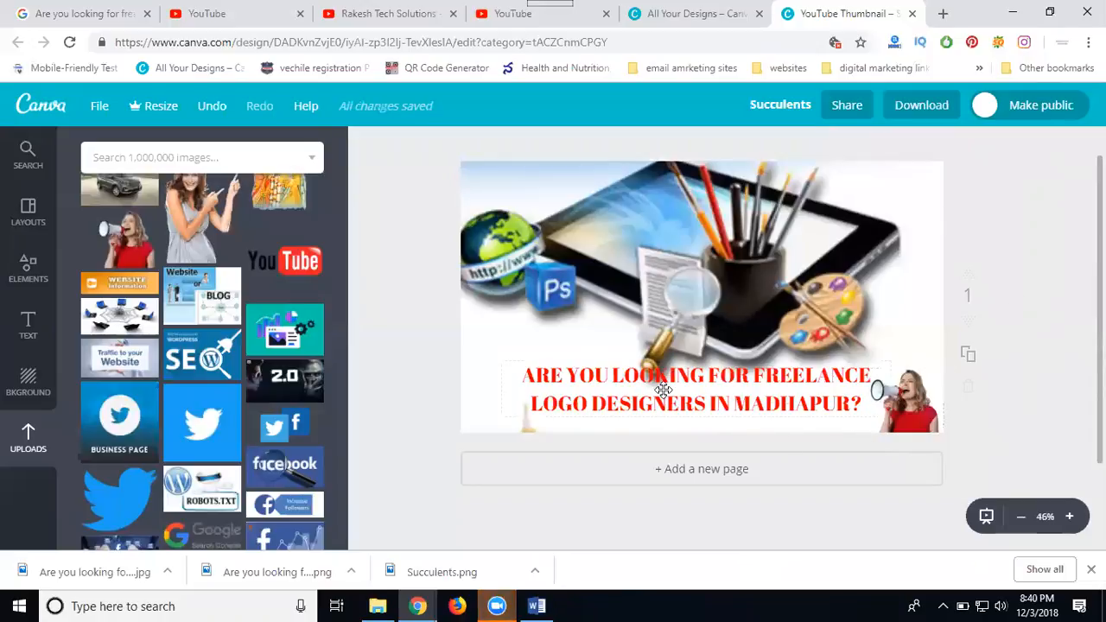
drag(654, 397, 631, 391)
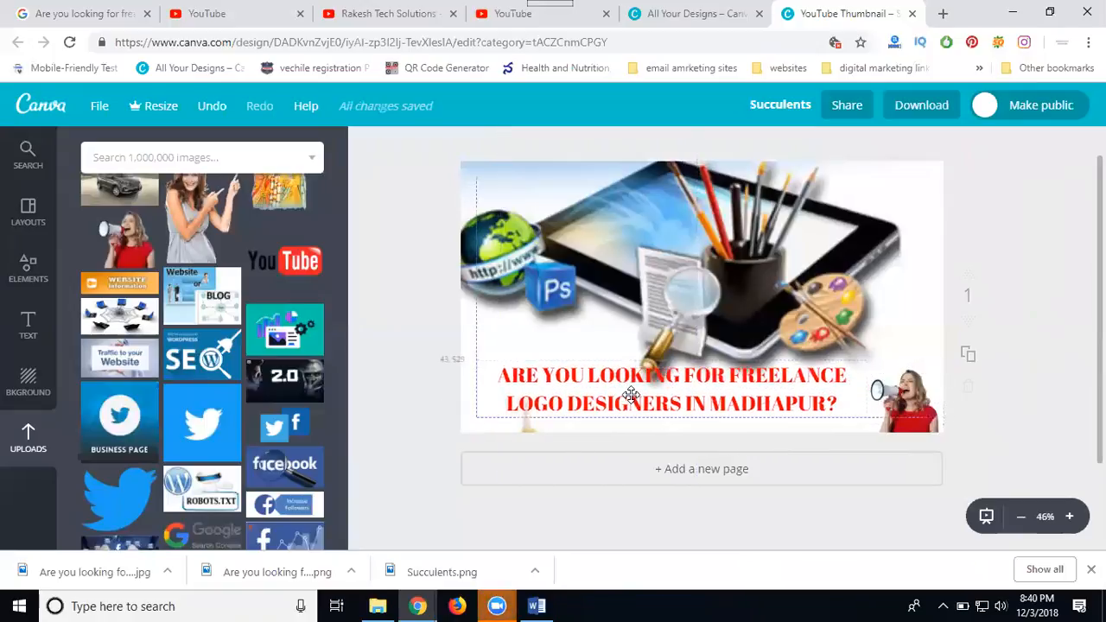
click(567, 342)
drag(443, 482, 419, 513)
mouse_move(649, 384)
mouse_down()
mouse_move(637, 404)
mouse_move(644, 394)
mouse_up()
- Enlarge the background picture slightly further from its upper-right corner
click(904, 182)
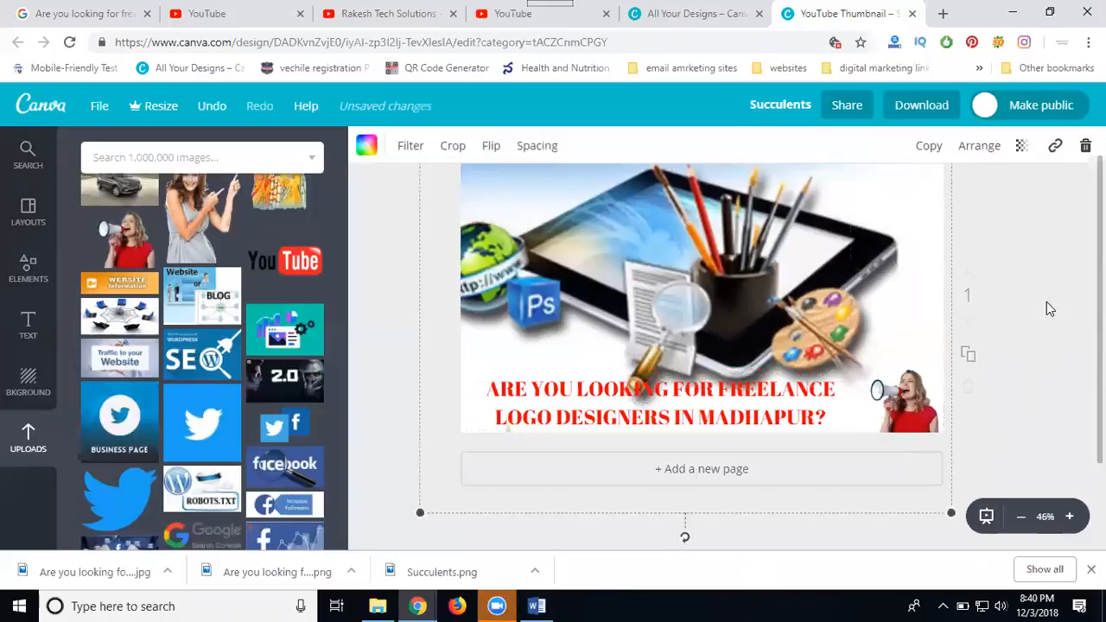
scroll(1046, 309, up, 1)
drag(955, 164, 974, 138)
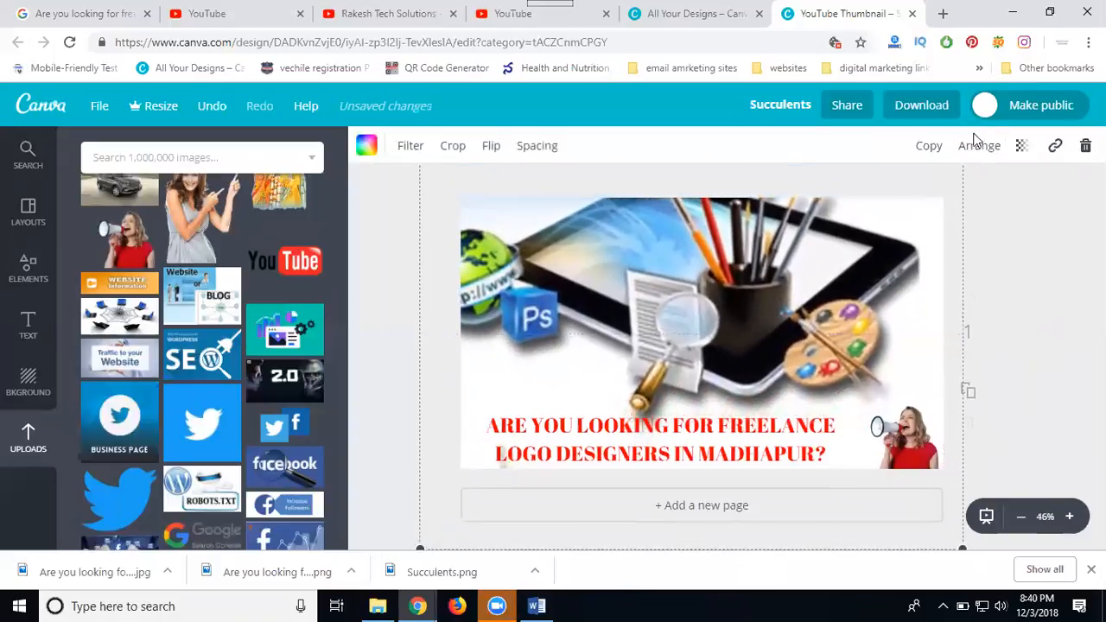
click(1031, 269)
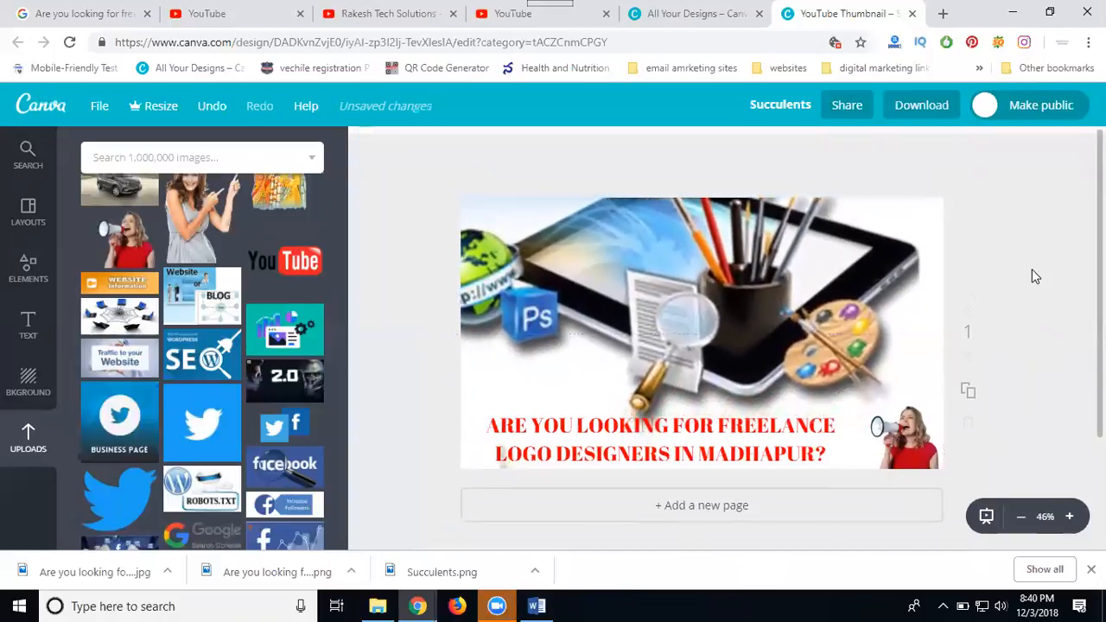
- Enlarge the image of the woman with the megaphone up and to the left, keeping it in the thumbnail's lower-right corner
click(902, 425)
drag(853, 407, 822, 388)
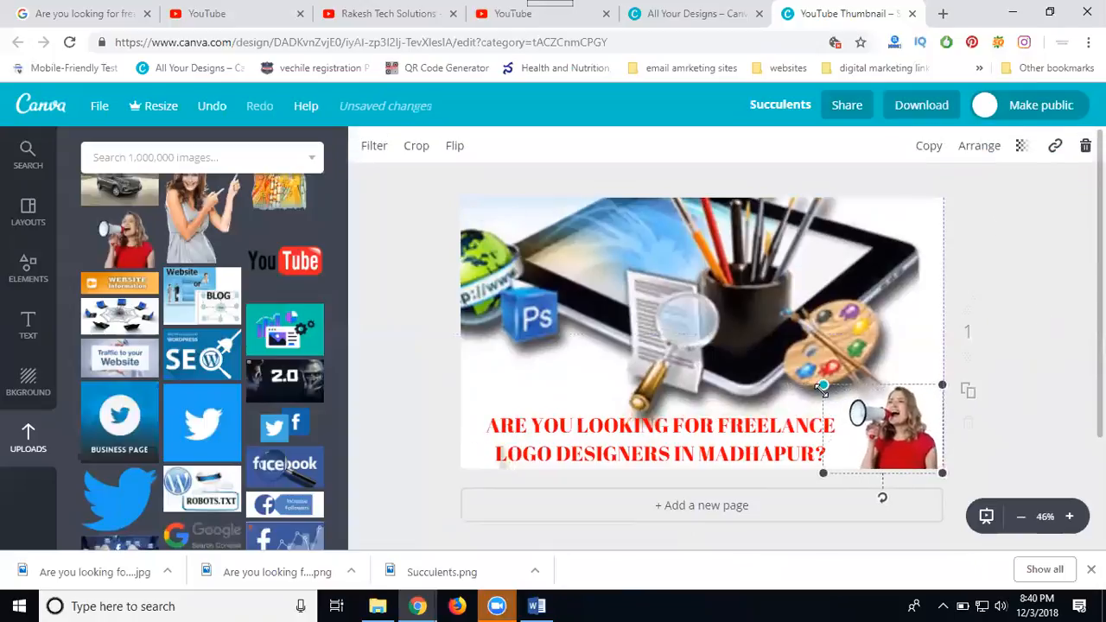
click(997, 327)
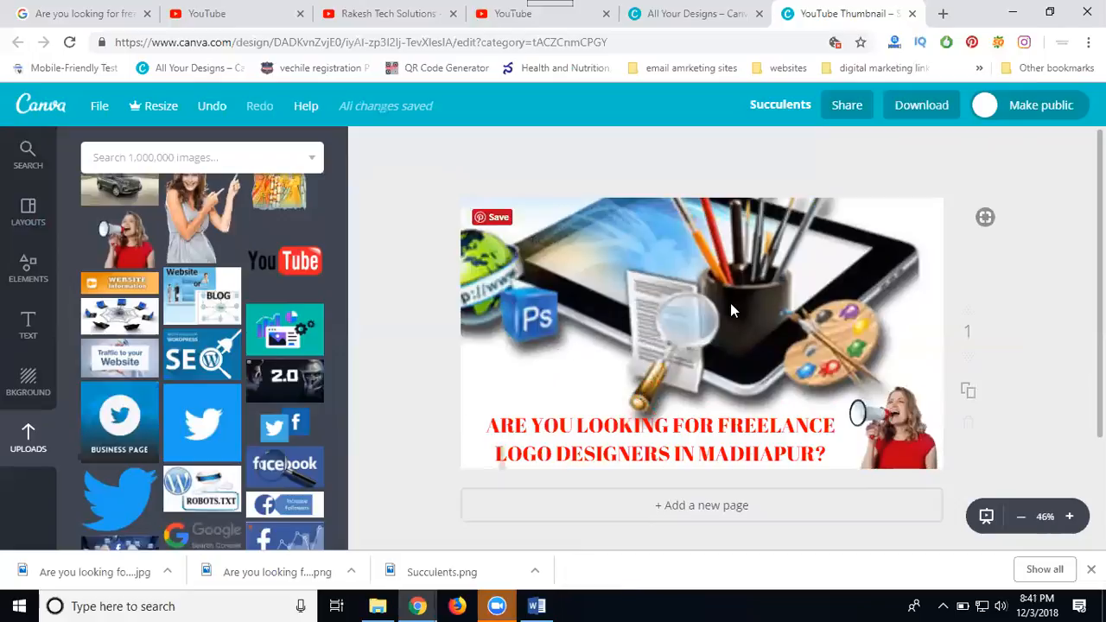
- Download the finished thumbnail as a PNG file
click(925, 107)
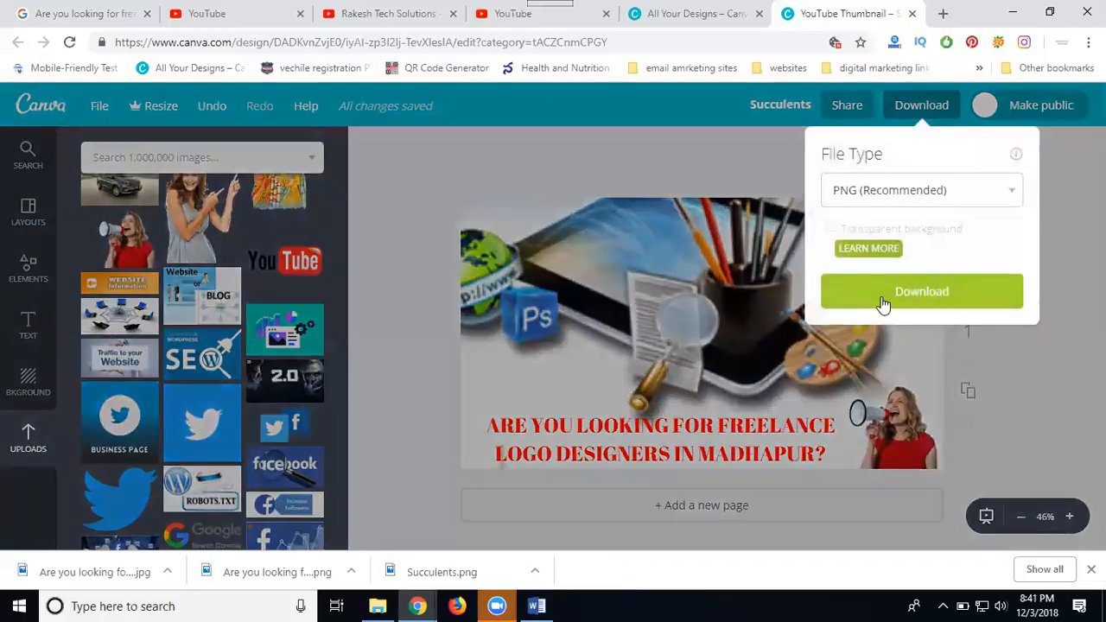
click(885, 298)
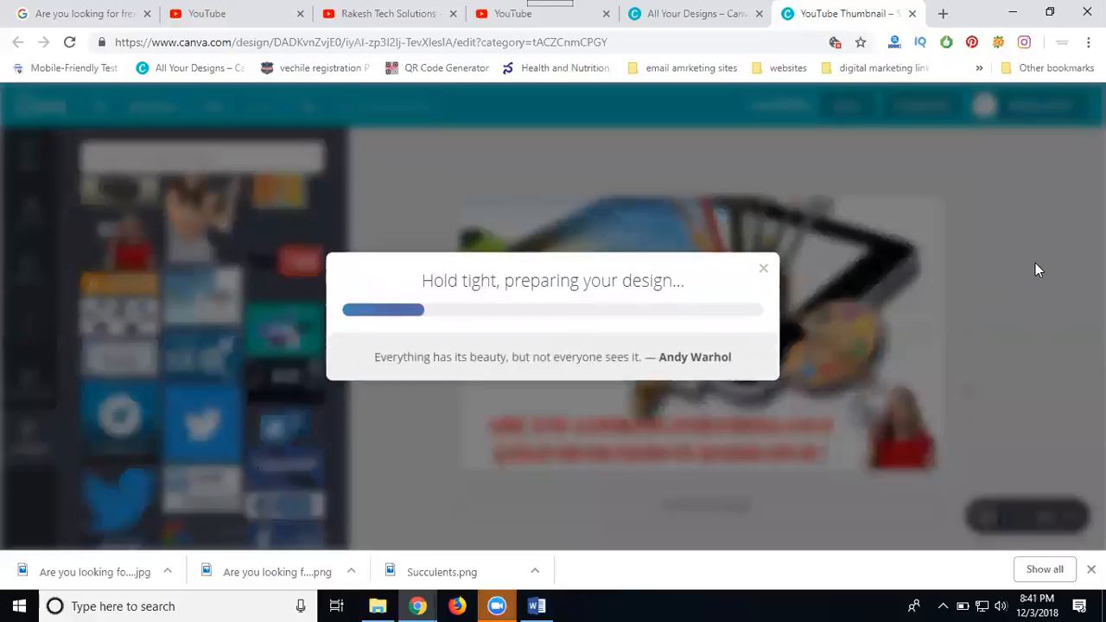